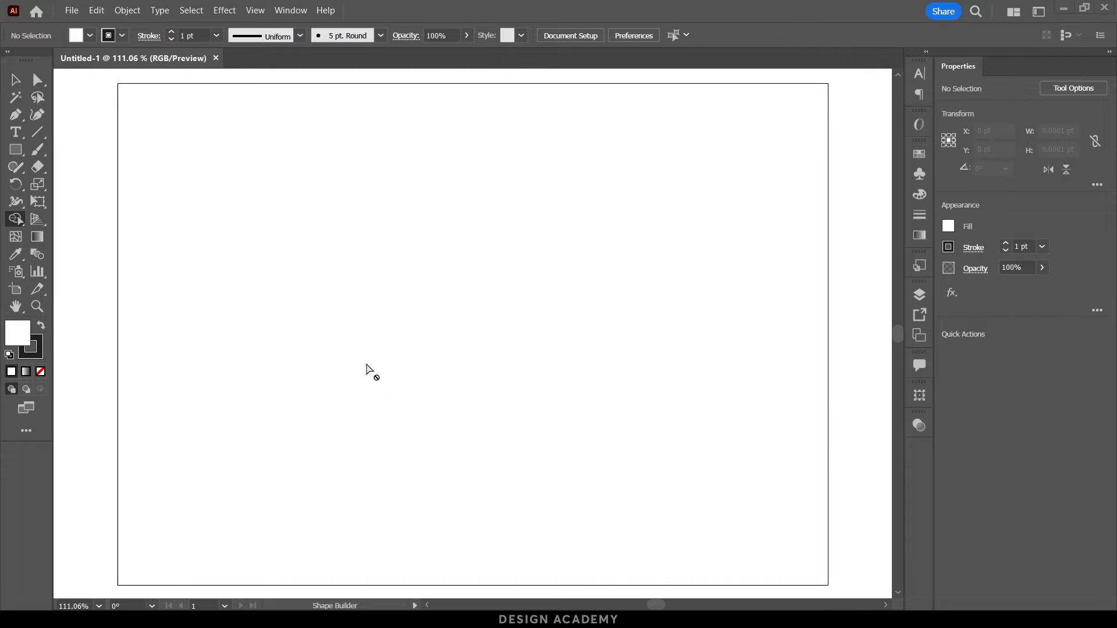
key("v")
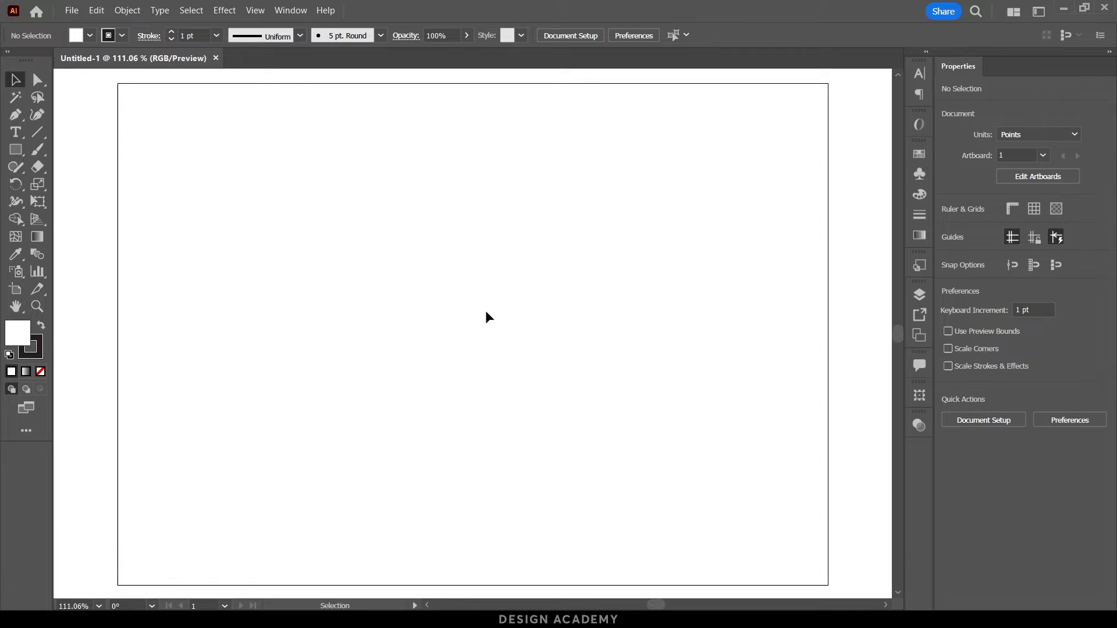
key("shift+m")
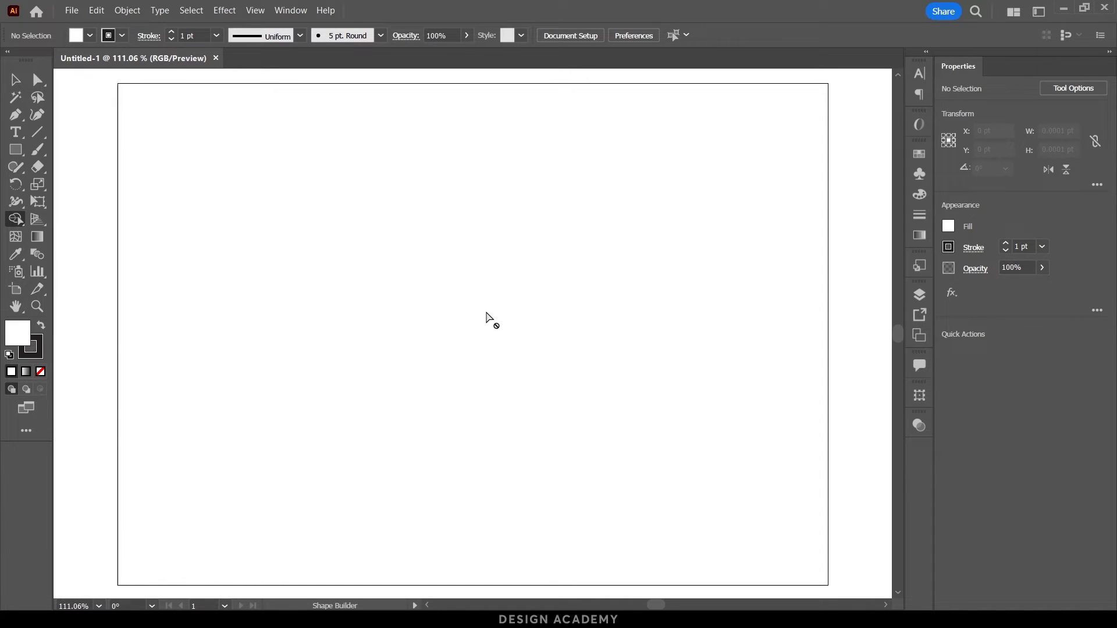
left_click(20, 221)
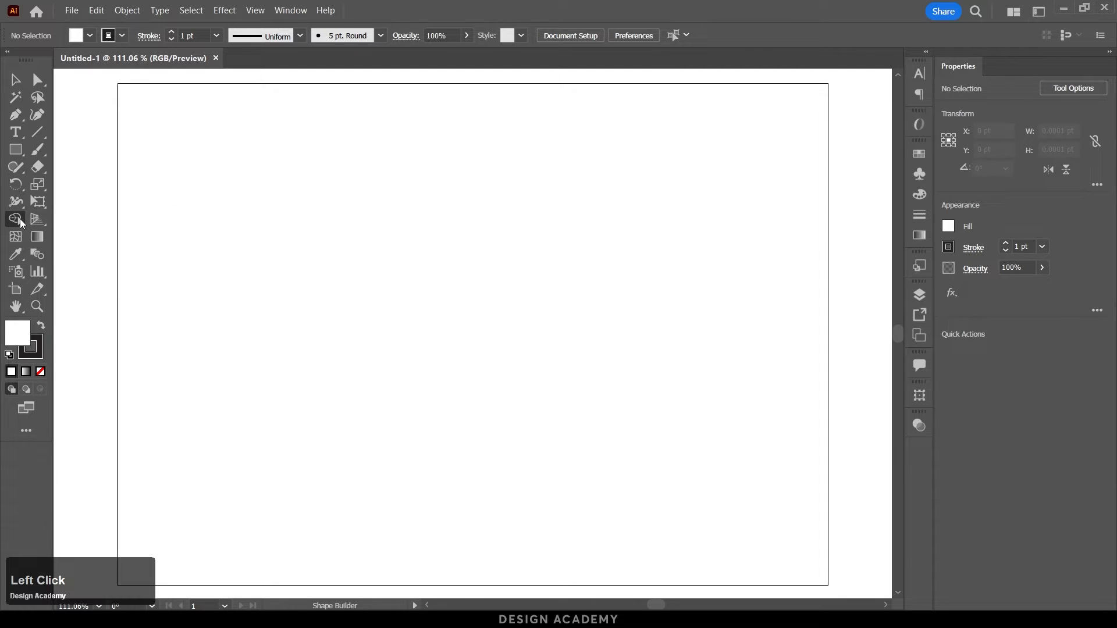
left_click_drag(20, 219, 85, 221)
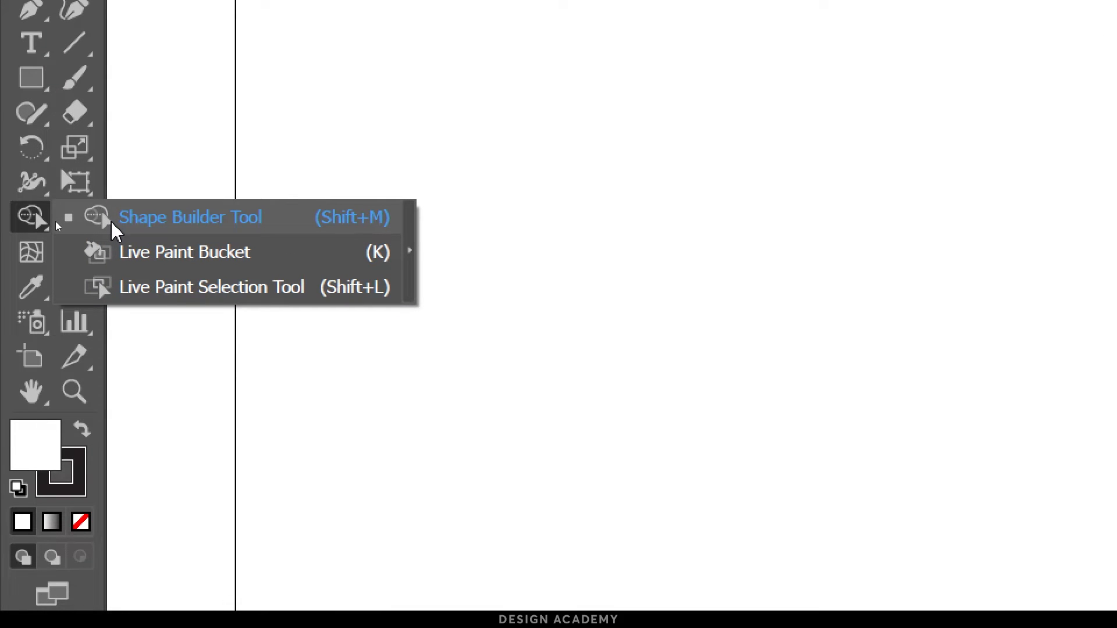
Draw two large overlapping circles side by side and a smaller circle overlapping them at the top centre, then select all three.
left_click(33, 81)
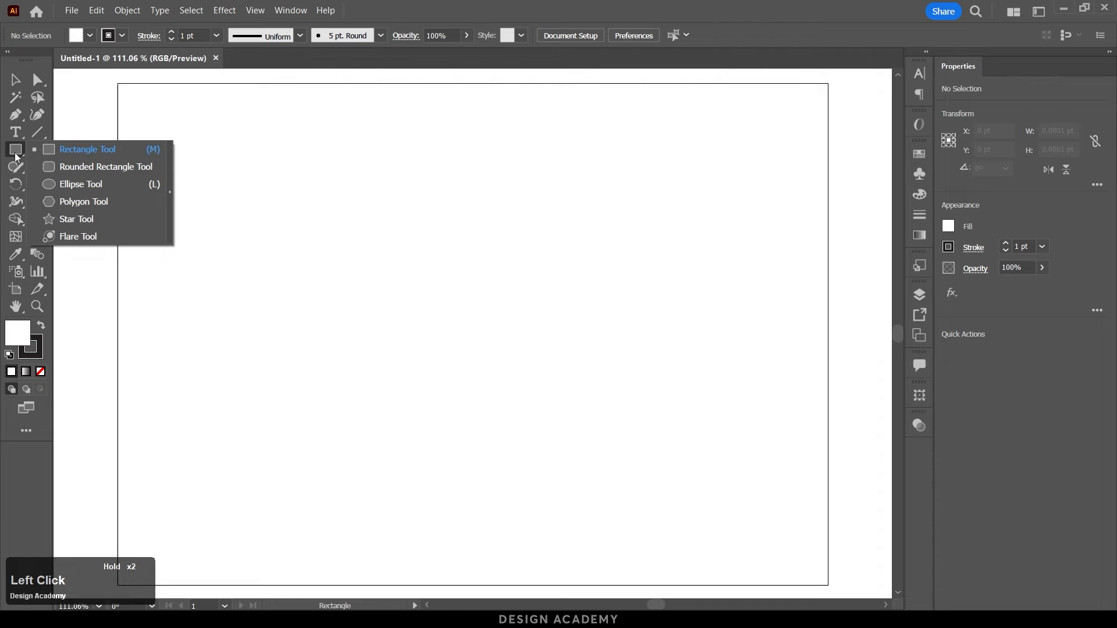
left_click(88, 184)
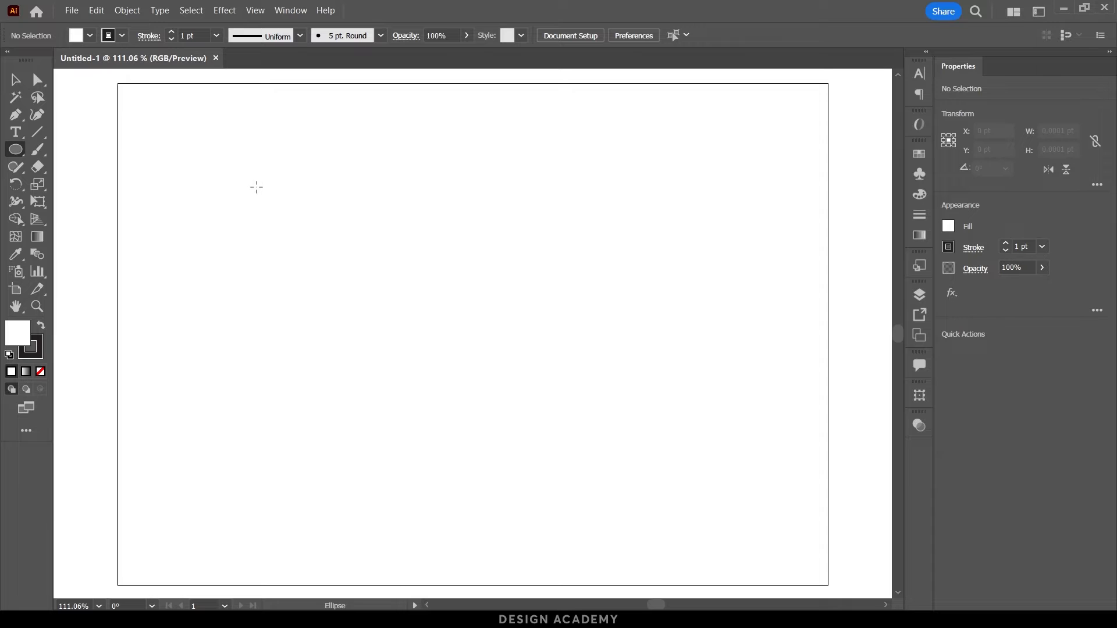
mouse_move(233, 184)
left_mouse_down()
mouse_move(341, 291)
mouse_move(384, 265)
mouse_move(422, 267)
mouse_move(341, 233)
left_mouse_up()
key("v")
left_click_drag(326, 155, 328, 185)
left_click_drag(459, 318, 232, 181)
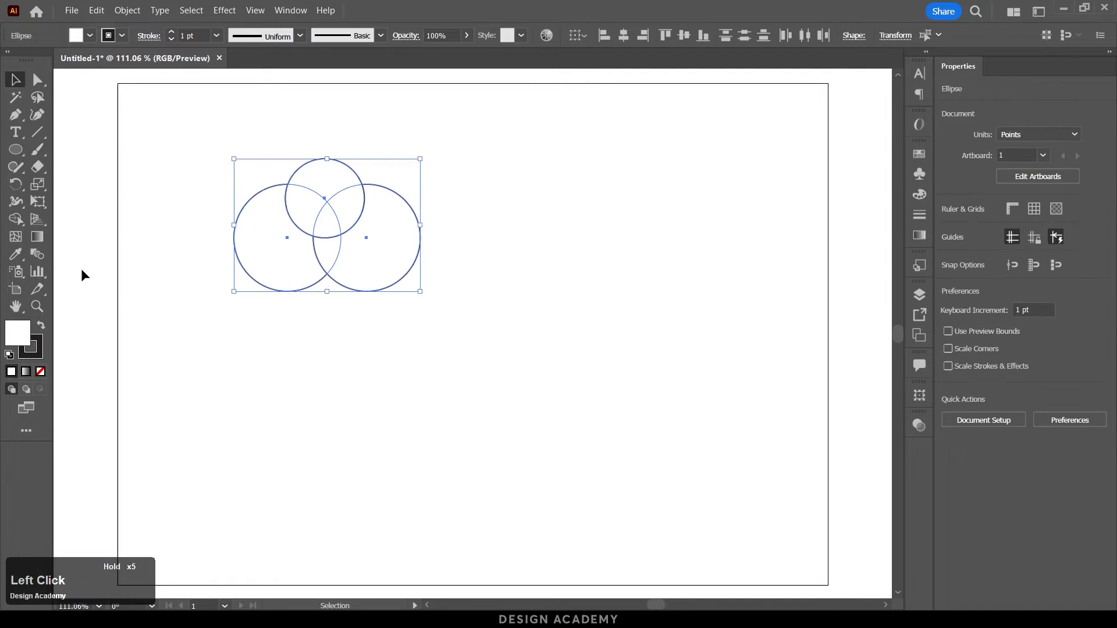
Remove the circles' fill, spread them apart, and add smaller circles at the bottom centre and at the right end of the cluster.
left_click(40, 372)
left_click(171, 408)
left_click_drag(417, 265, 435, 263)
left_click_drag(350, 166, 488, 244)
left_click(356, 317)
left_click(432, 276)
key("ctrl+z")
left_click(376, 310)
left_click_drag(369, 309, 495, 238)
left_click(522, 319)
left_click(476, 243)
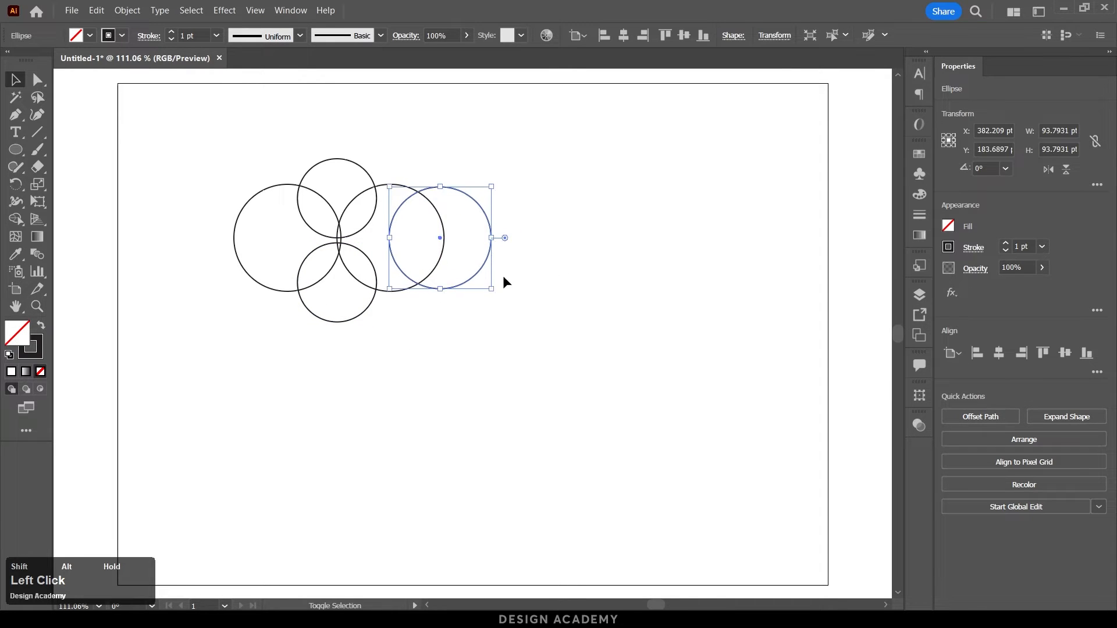
Merge all five overlapping circles into a single cloud outline with the Shape Builder tool and deselect it.
left_click_drag(503, 274, 568, 384)
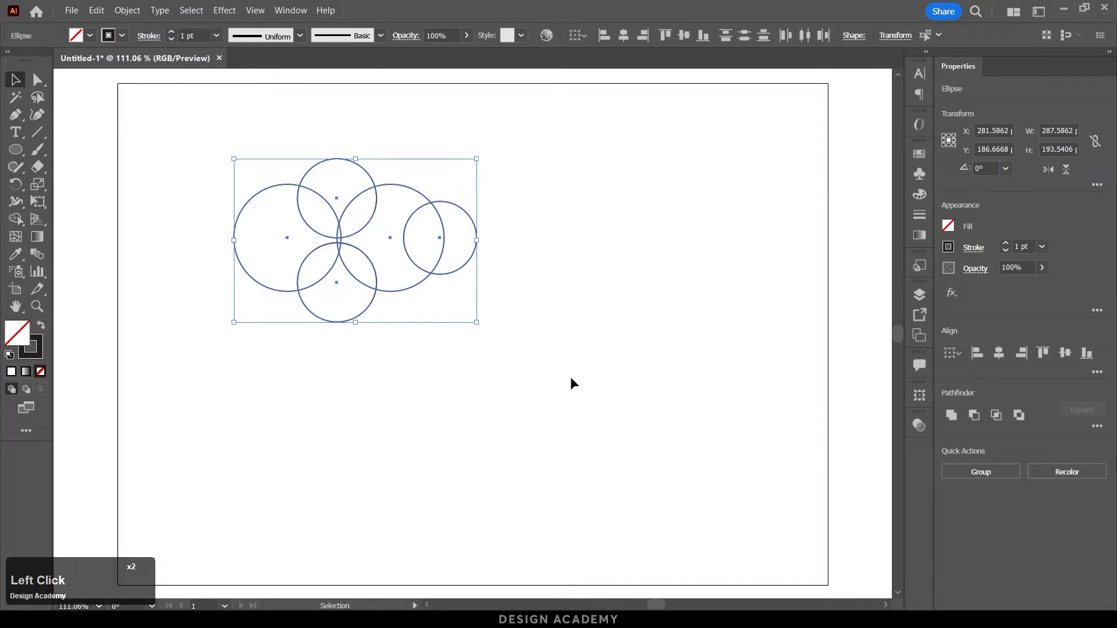
left_click(15, 224)
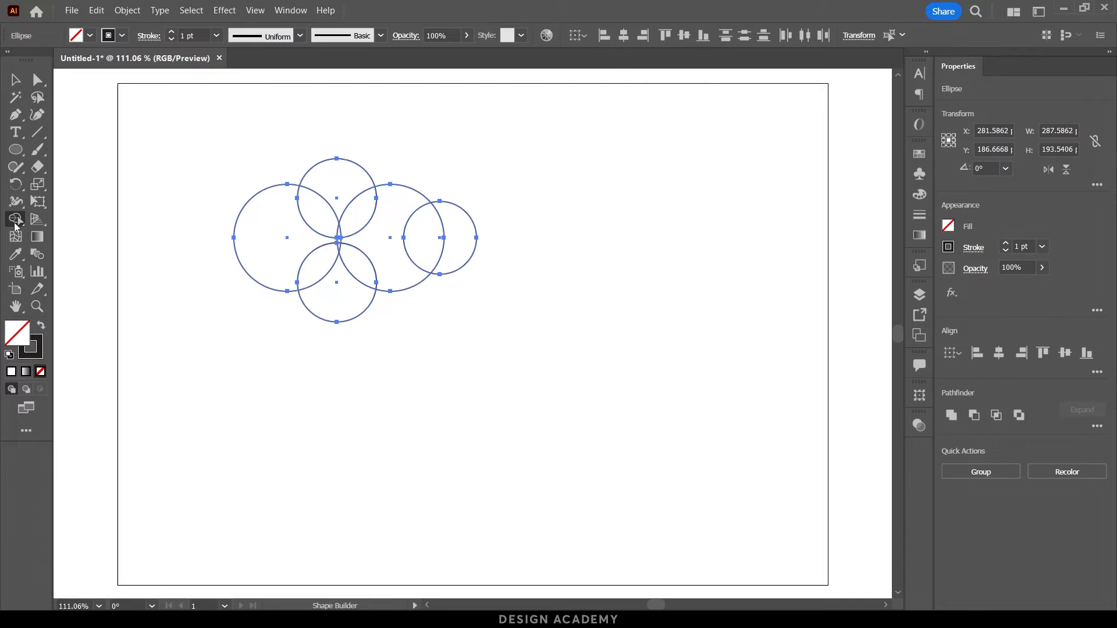
left_click(277, 238)
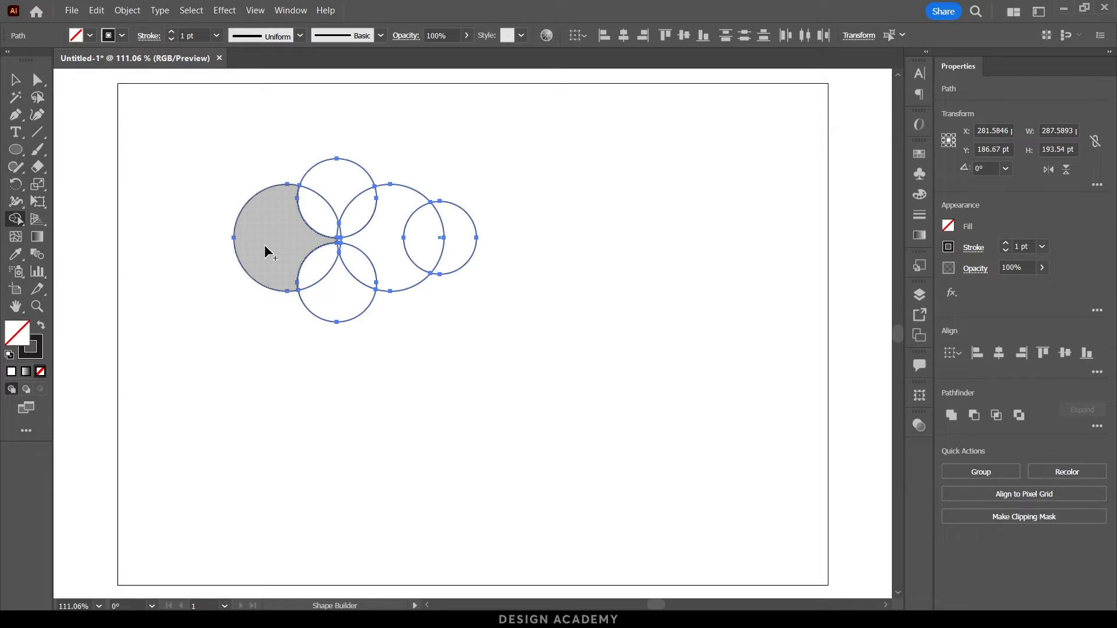
mouse_move(264, 251)
left_mouse_down()
mouse_move(330, 190)
mouse_move(372, 218)
mouse_move(455, 232)
mouse_move(341, 233)
mouse_move(343, 248)
mouse_move(318, 253)
mouse_move(350, 284)
left_mouse_up()
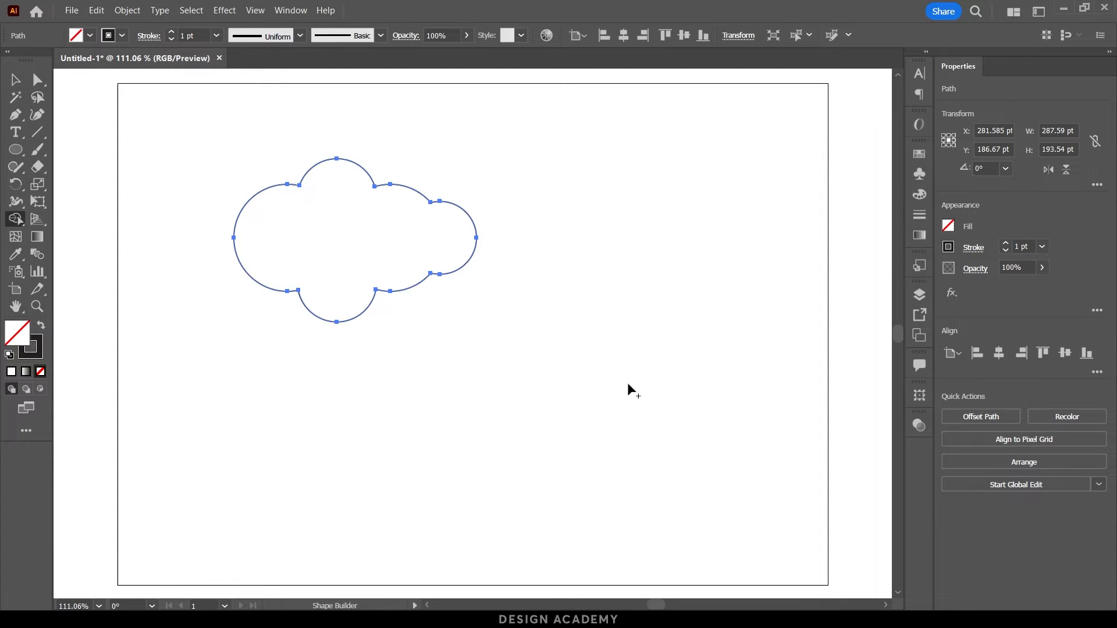
key("v")
left_click(605, 376)
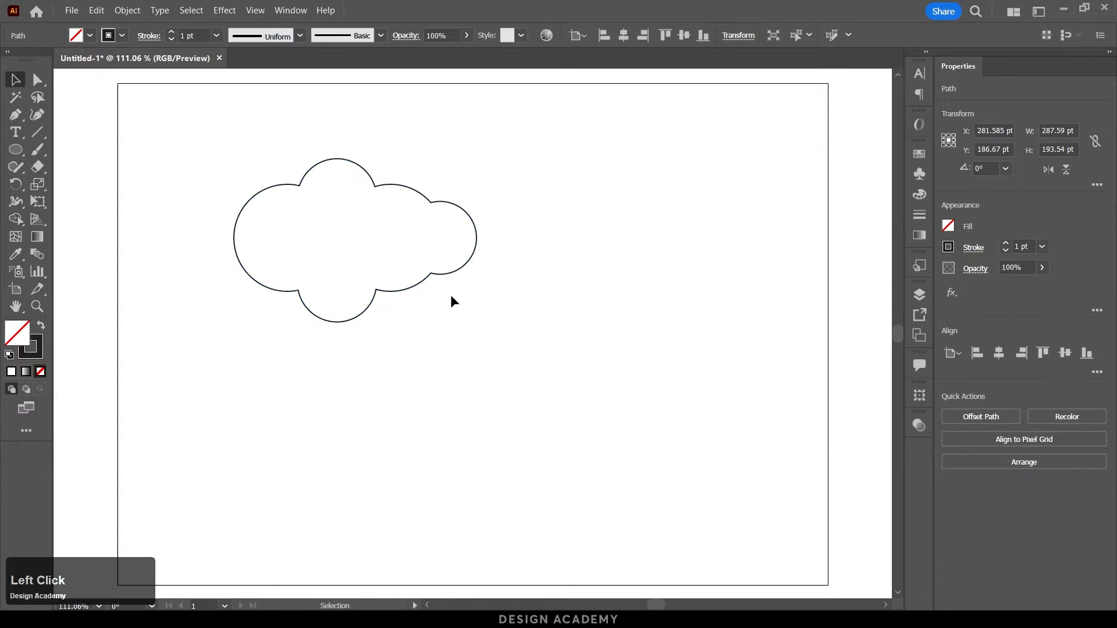
Give the cloud a light blue fill and remove its stroke.
left_click_drag(438, 274, 402, 269)
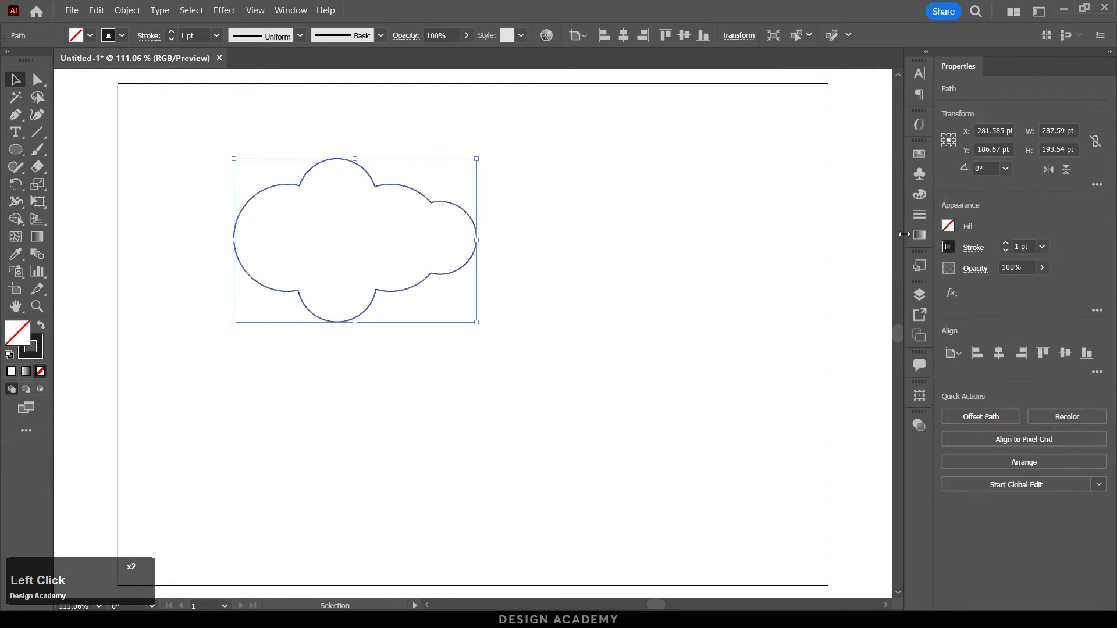
left_click(949, 226)
left_click(875, 281)
left_click(972, 250)
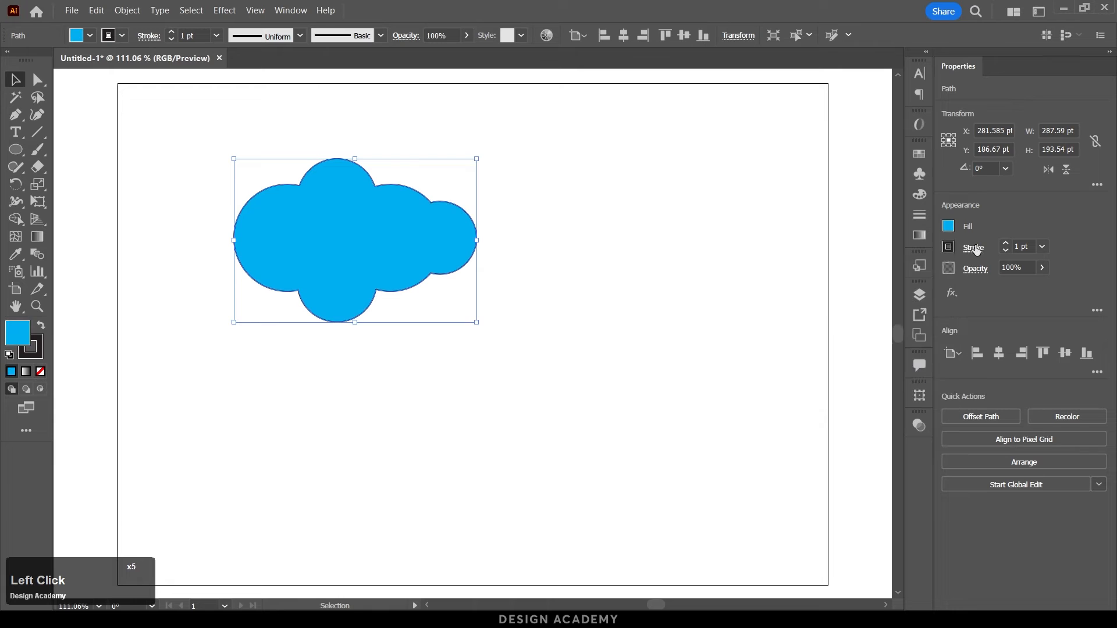
left_click(948, 247)
left_click(789, 299)
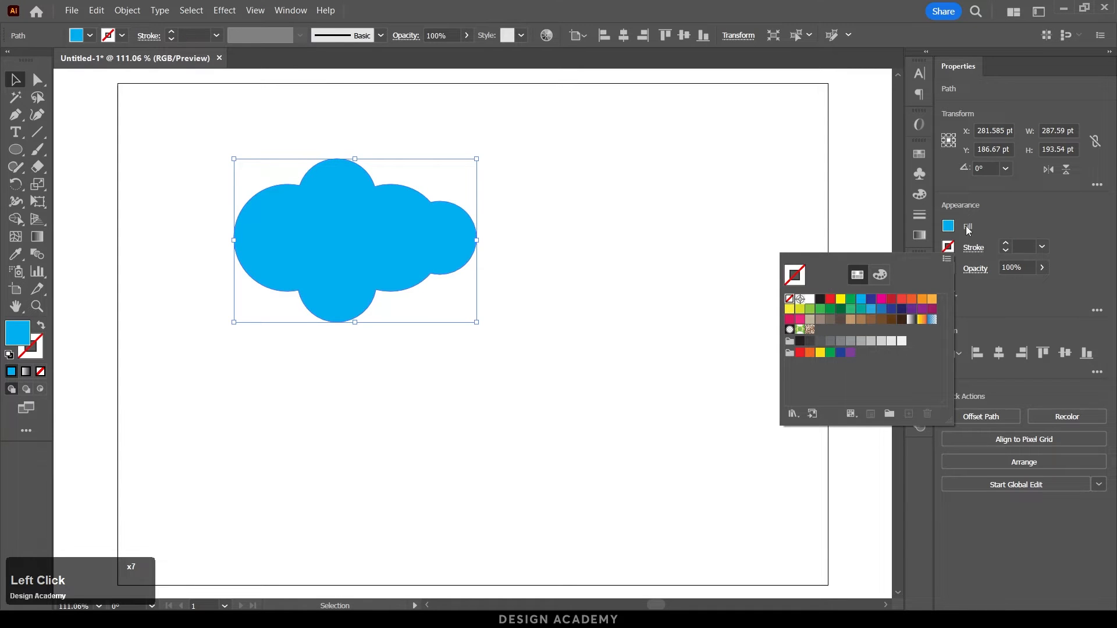
Scale the cloud down and place it in the artboard's upper-left corner.
left_click(452, 229)
left_click_drag(422, 230, 365, 203)
left_click_drag(420, 295, 343, 254)
left_click_drag(279, 195, 255, 177)
left_click(87, 167)
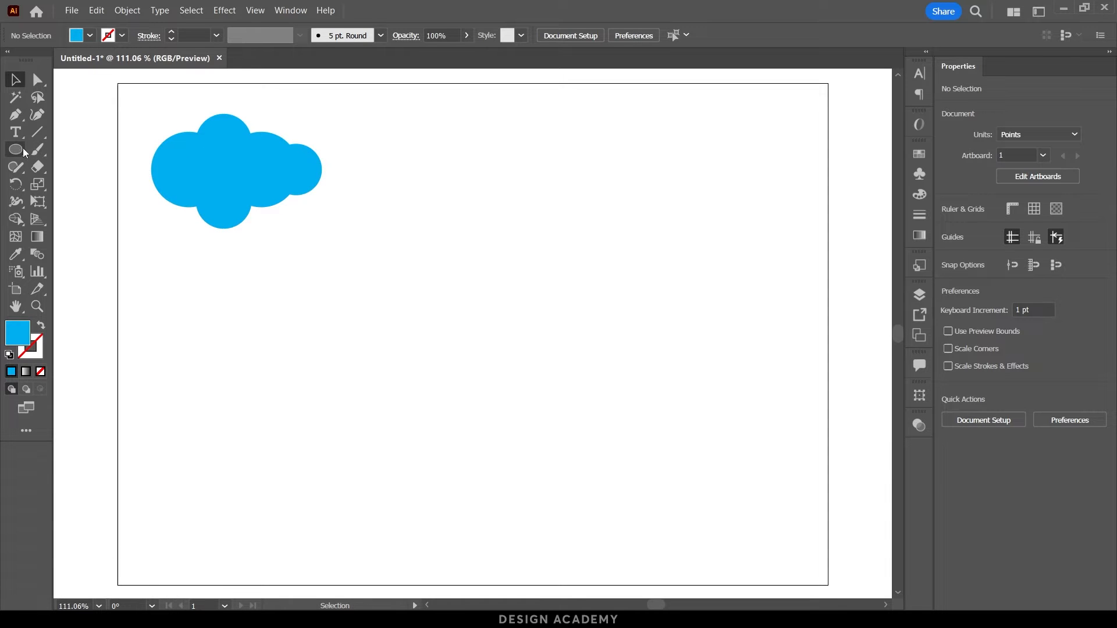
Draw a light blue circle about 152 pt in diameter to the right of the cloud and deselect it.
left_click(23, 148)
left_click(24, 150)
left_click(72, 184)
left_click_drag(388, 142, 517, 270)
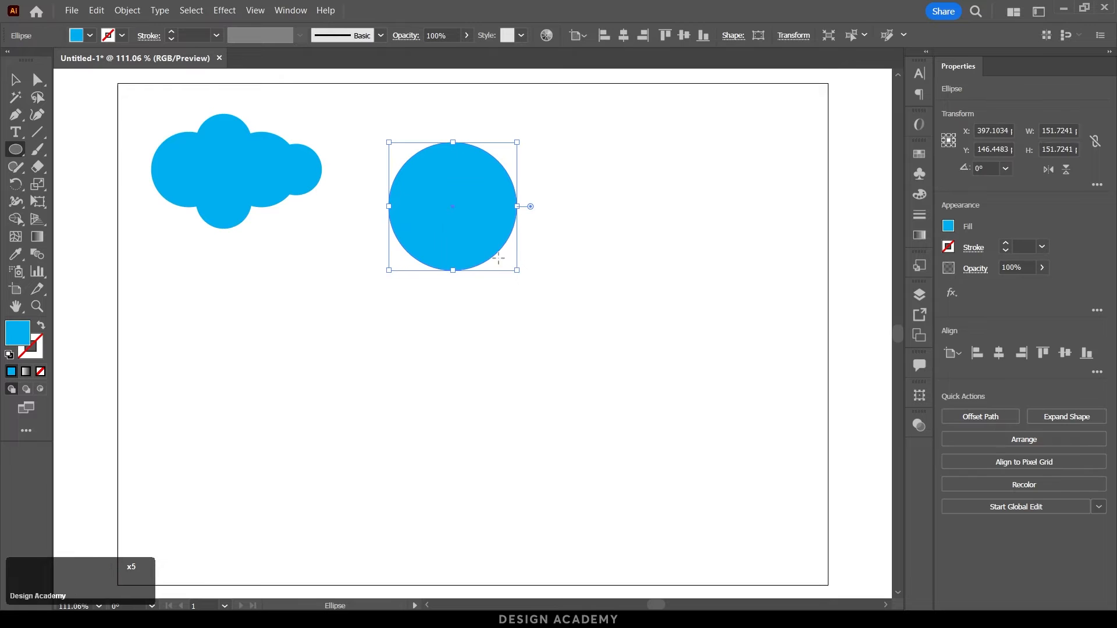
key("v")
left_click(16, 149)
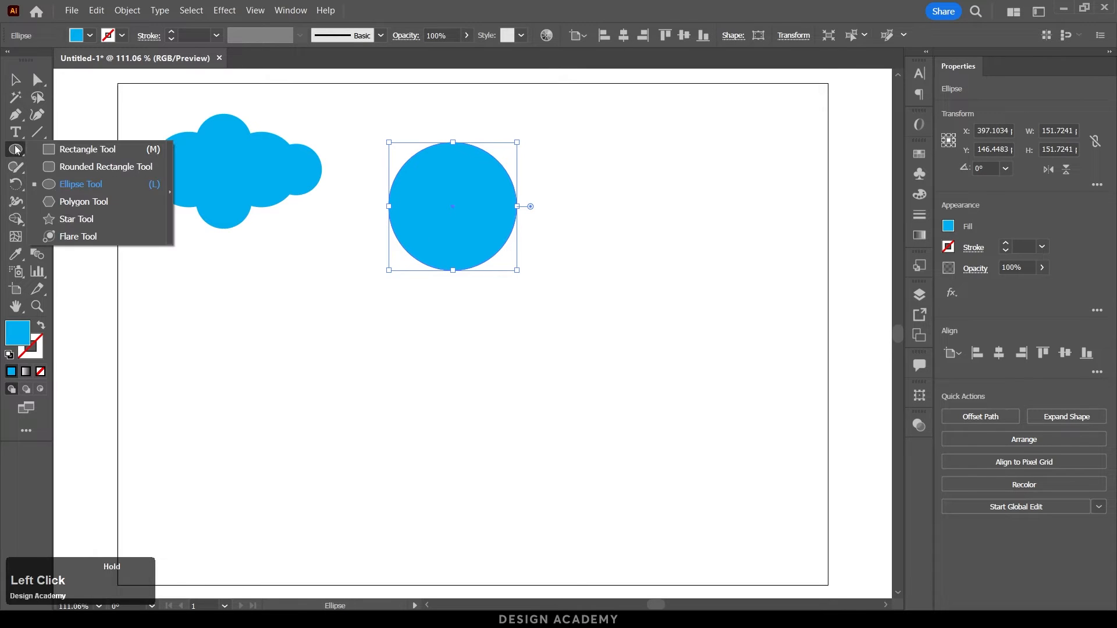
left_click(82, 185)
key("v")
left_click(134, 98)
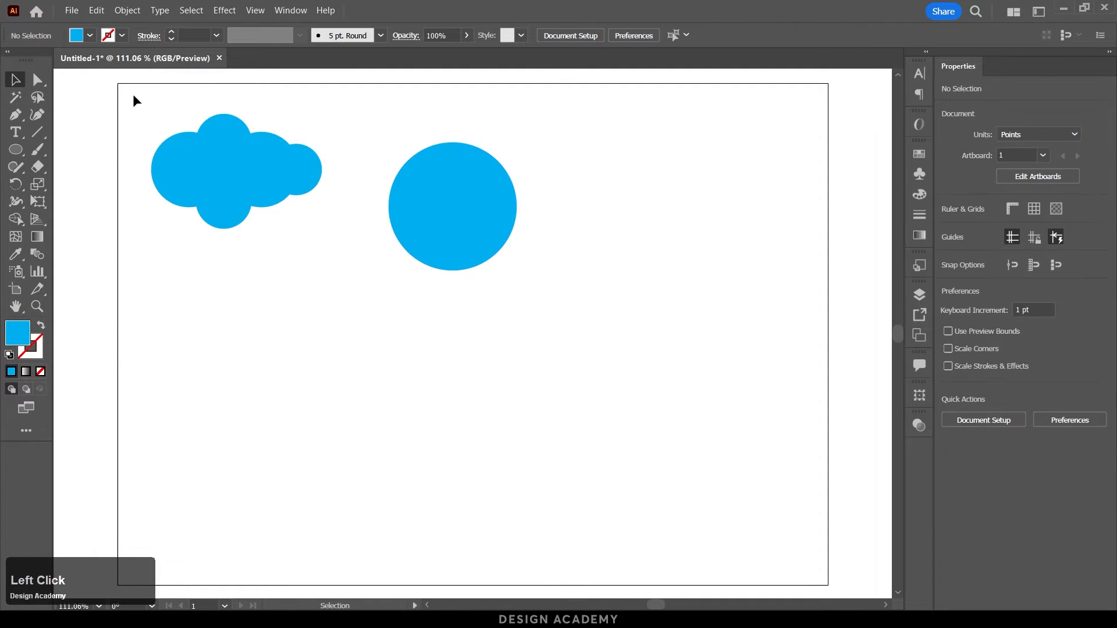
Draw a smaller yellow circle and place it over the upper-right part of the separate blue circle.
left_click(15, 150)
left_click(90, 35)
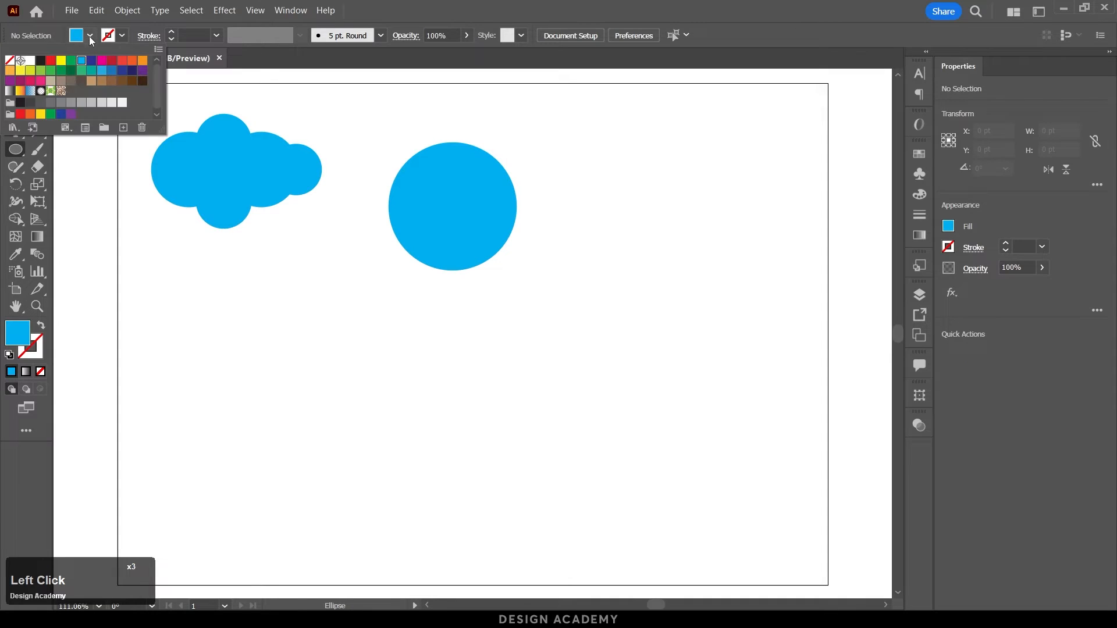
left_click(60, 60)
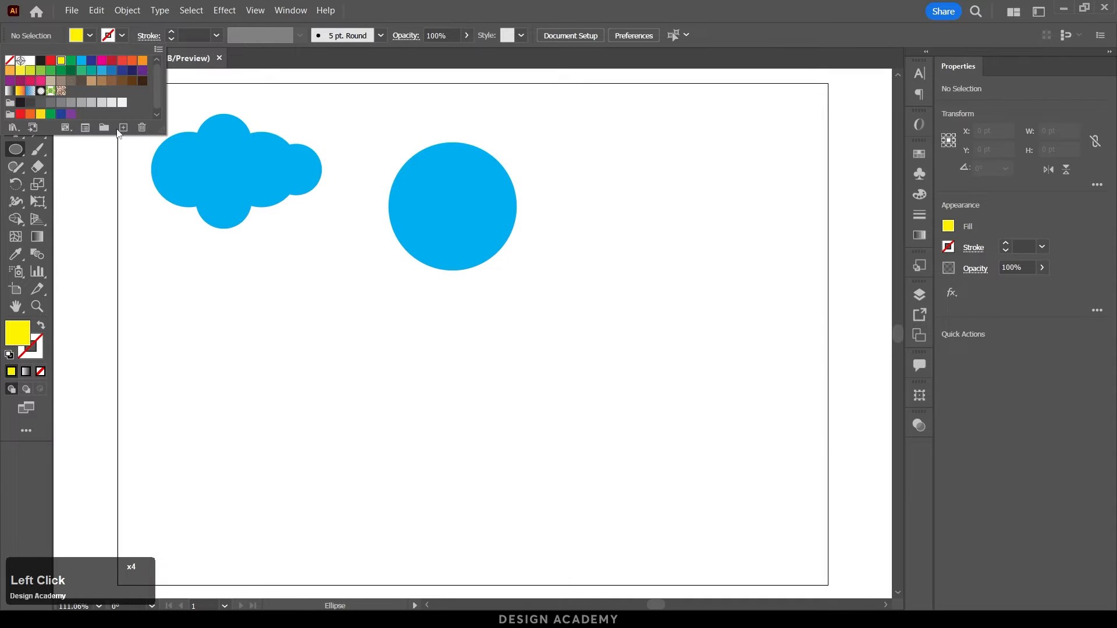
left_click(567, 133, "shift")
left_click_drag(576, 130, 431, 272)
key("v")
left_click_drag(572, 272, 533, 237)
left_click_drag(505, 204, 491, 218)
left_click(573, 315)
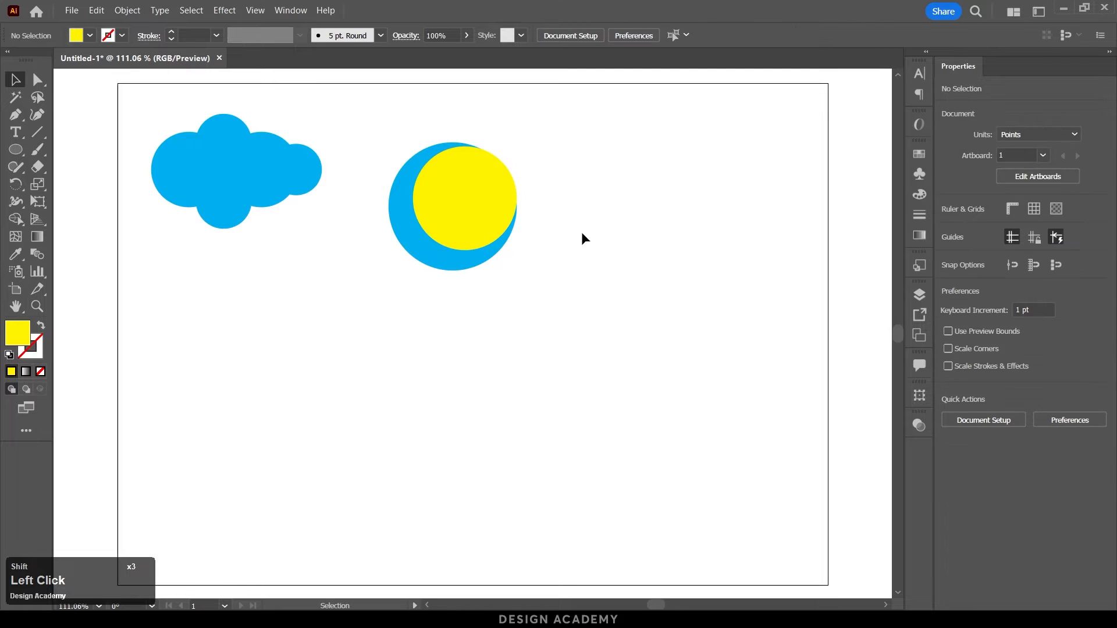
Cut the yellow circle out of the blue one with the Shape Builder tool and scale the resulting crescent to about 121 pt wide beside the cloud.
left_click(402, 207, "shift")
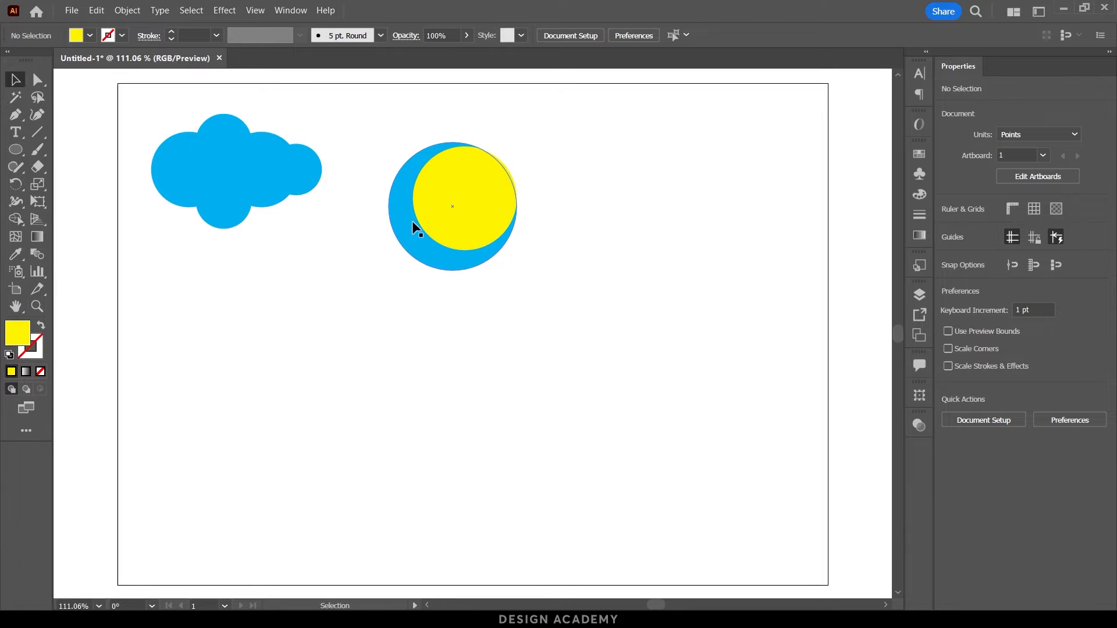
left_click_drag(442, 196, 366, 131)
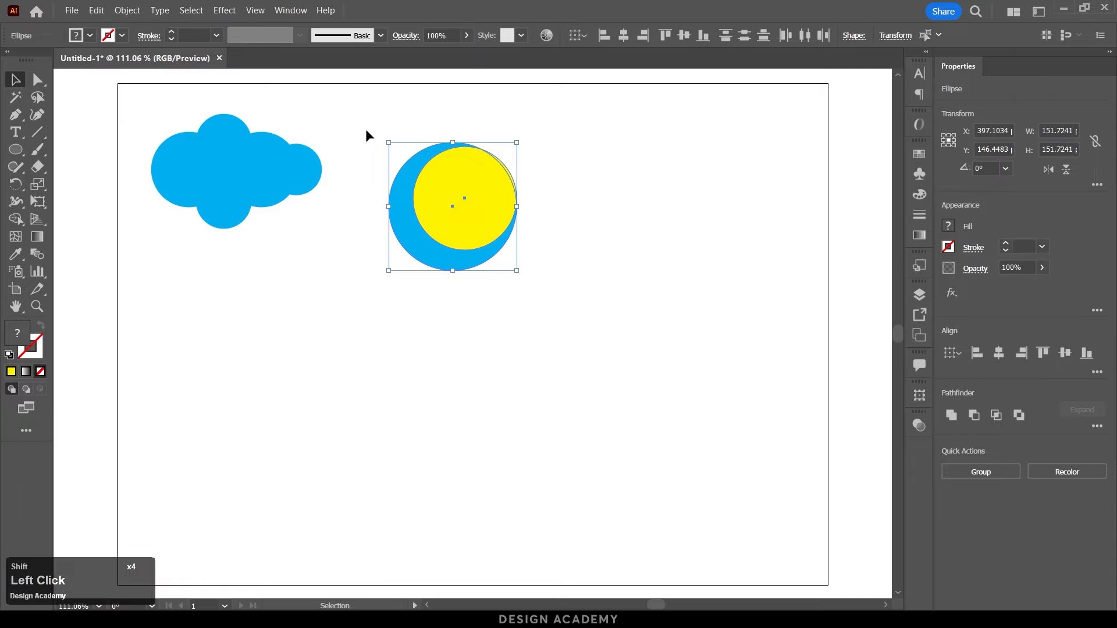
key("shift+m")
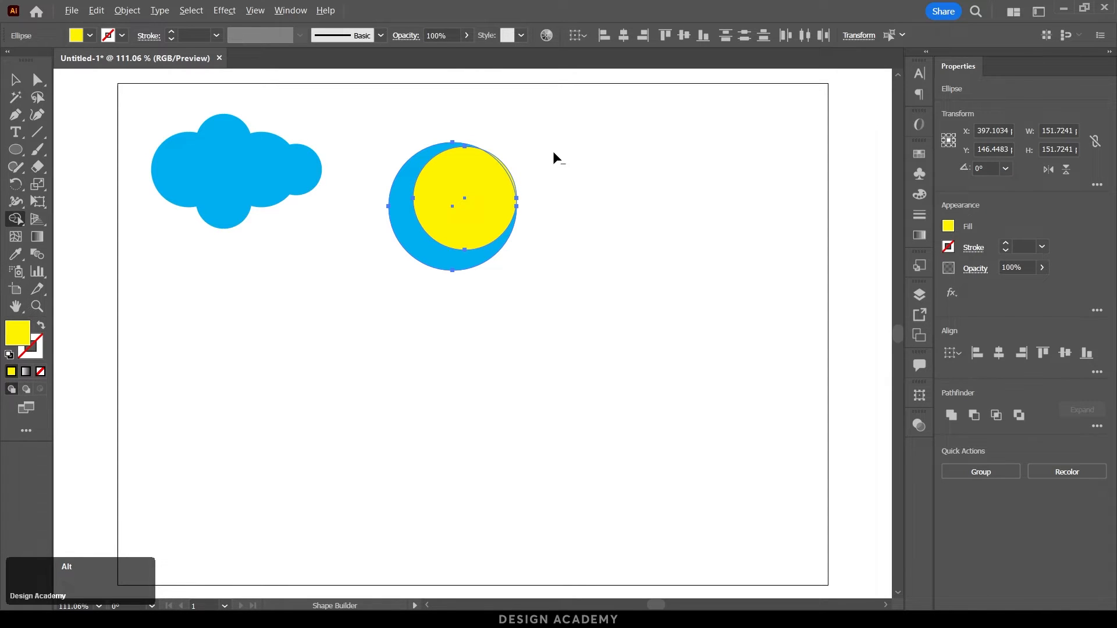
mouse_move(581, 153)
left_mouse_down()
mouse_move(492, 168)
mouse_move(443, 201)
left_mouse_up()
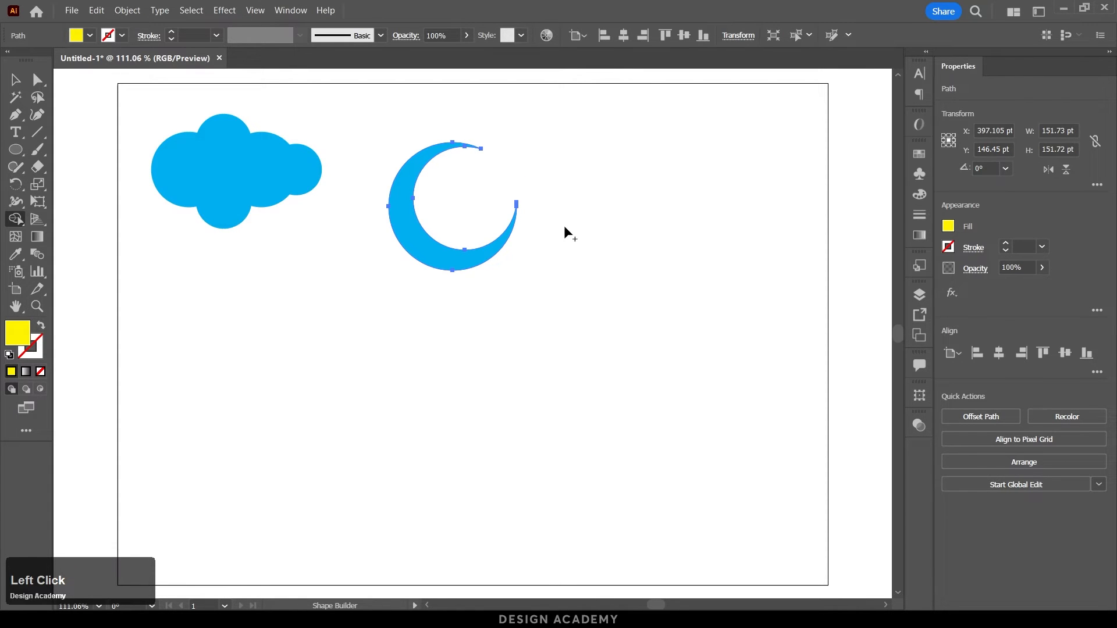
key("v")
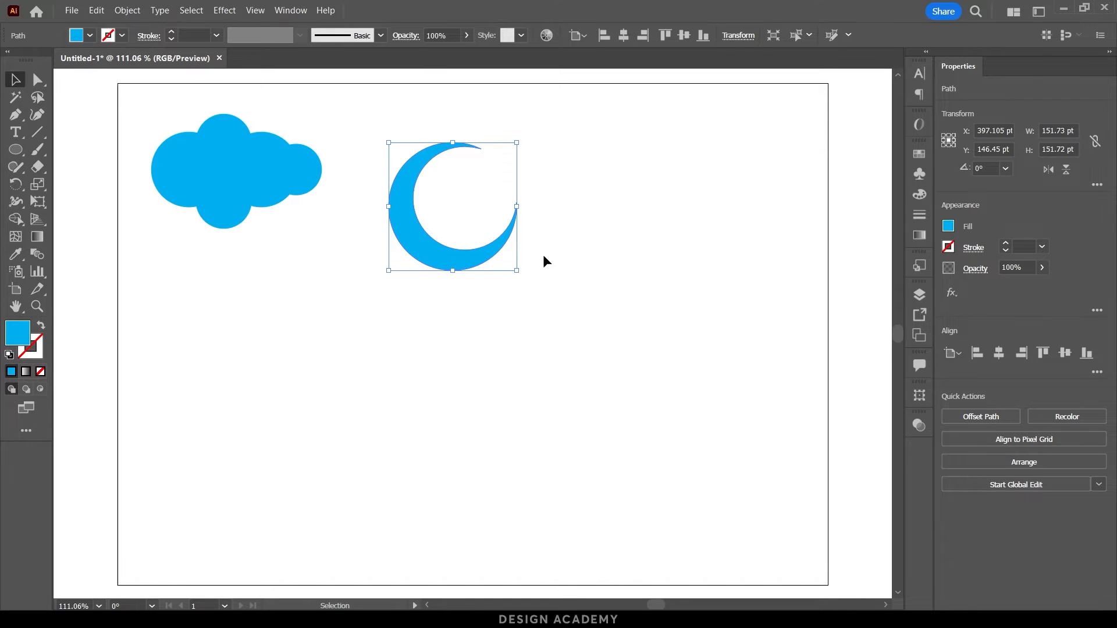
left_click_drag(518, 274, 413, 233)
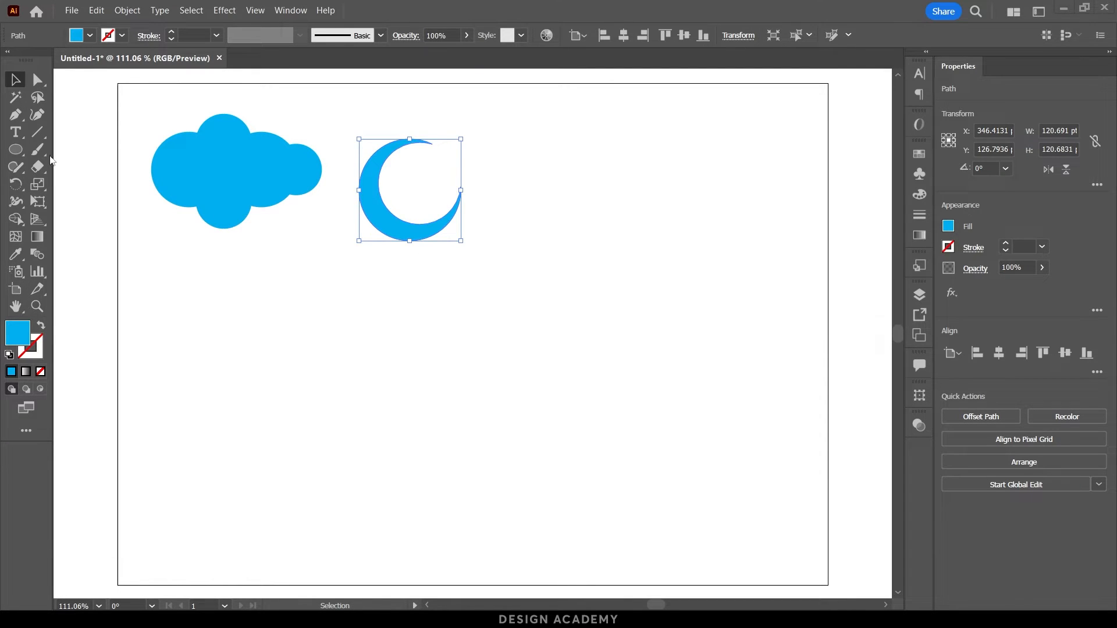
Draw a circle about 186 pt in diameter to the right of the crescent.
left_click(19, 152)
left_click(81, 184)
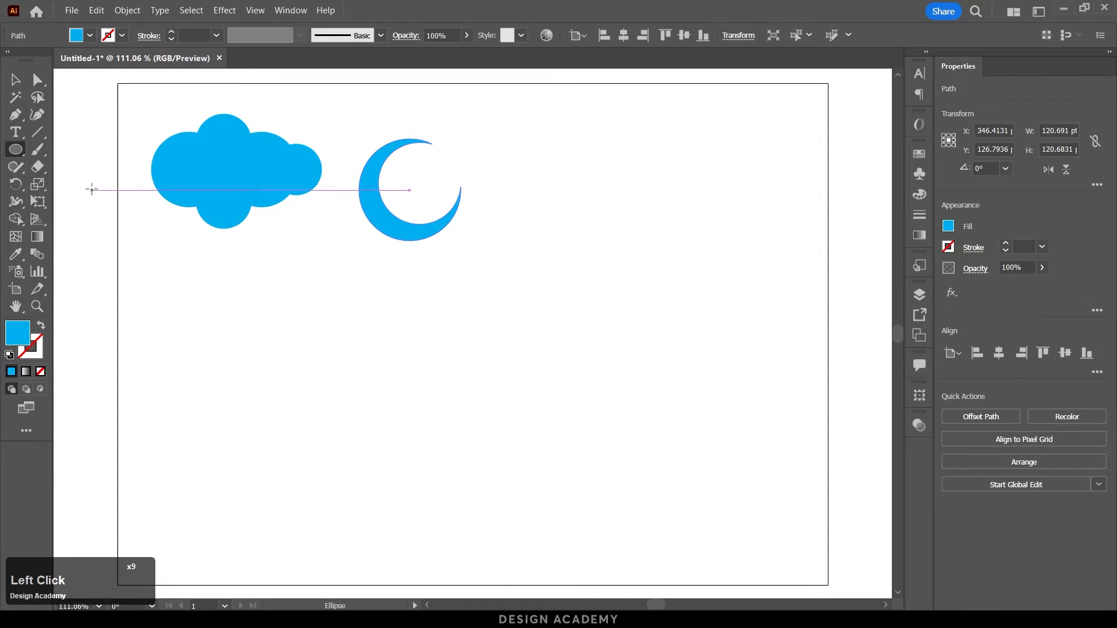
left_click_drag(661, 155, 505, 297)
key("v")
left_click_drag(597, 256, 631, 230)
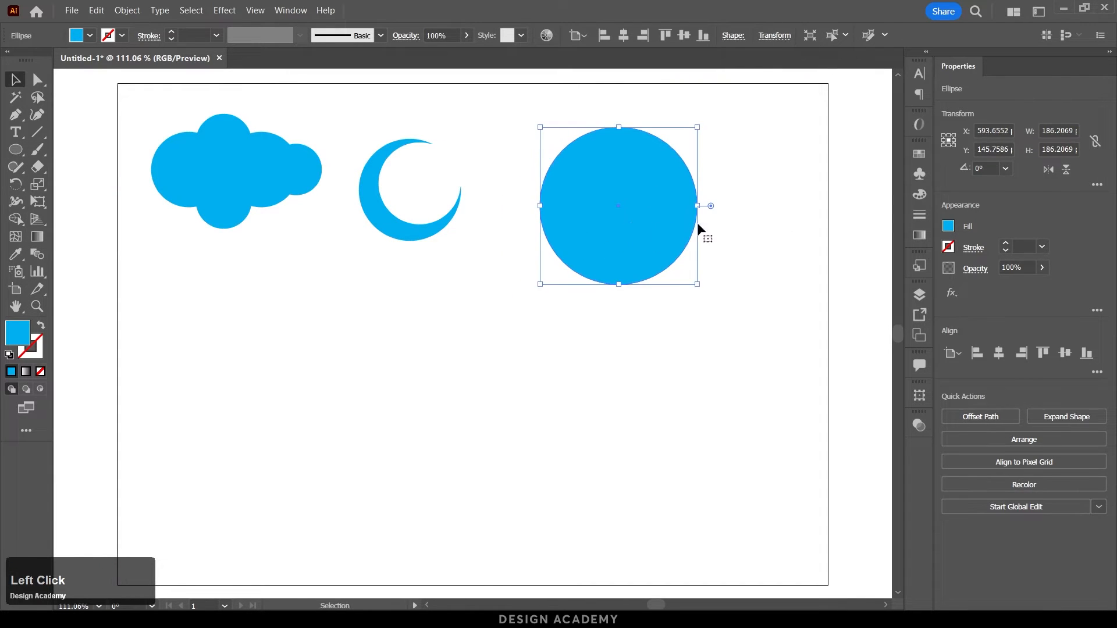
Fill the new large circle with orange and shift it slightly down and to the left.
left_click(950, 228)
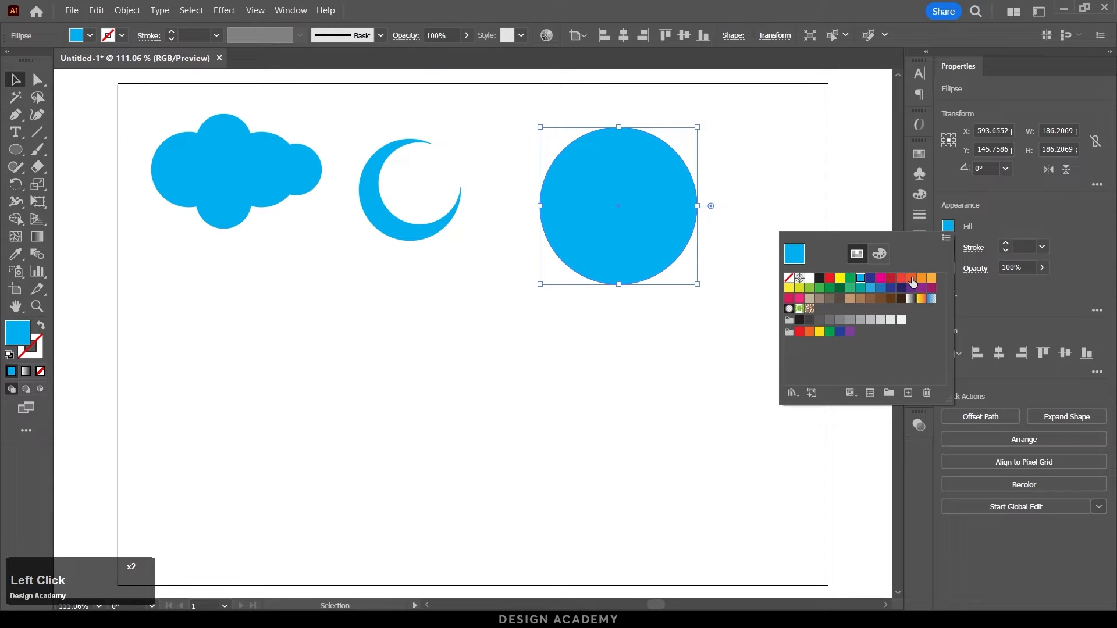
left_click(922, 278)
left_click(681, 326)
left_click_drag(641, 240, 630, 256)
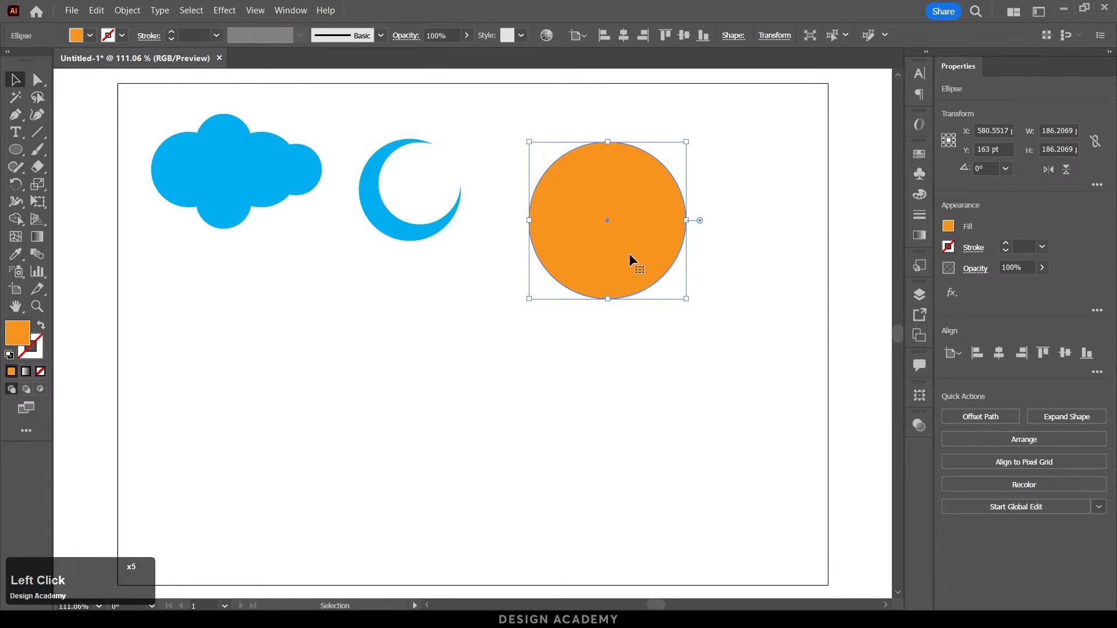
Draw a closed curved stripe tapering to a point with the Pen tool below the orange circle, and fill it solid dark blue without a stroke.
left_click(439, 253)
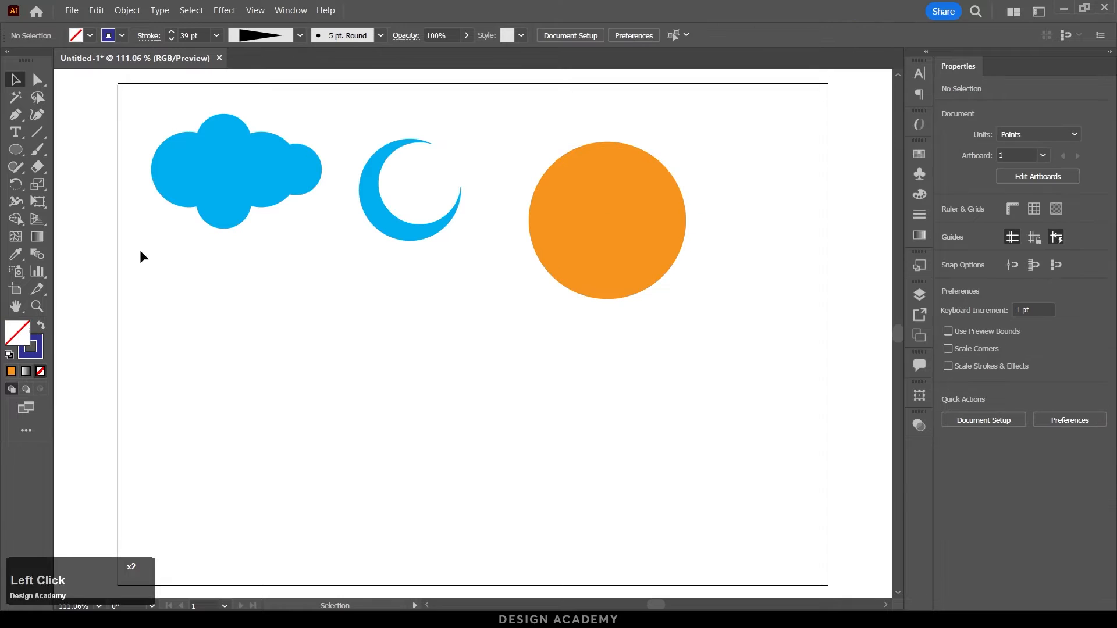
left_click(15, 115)
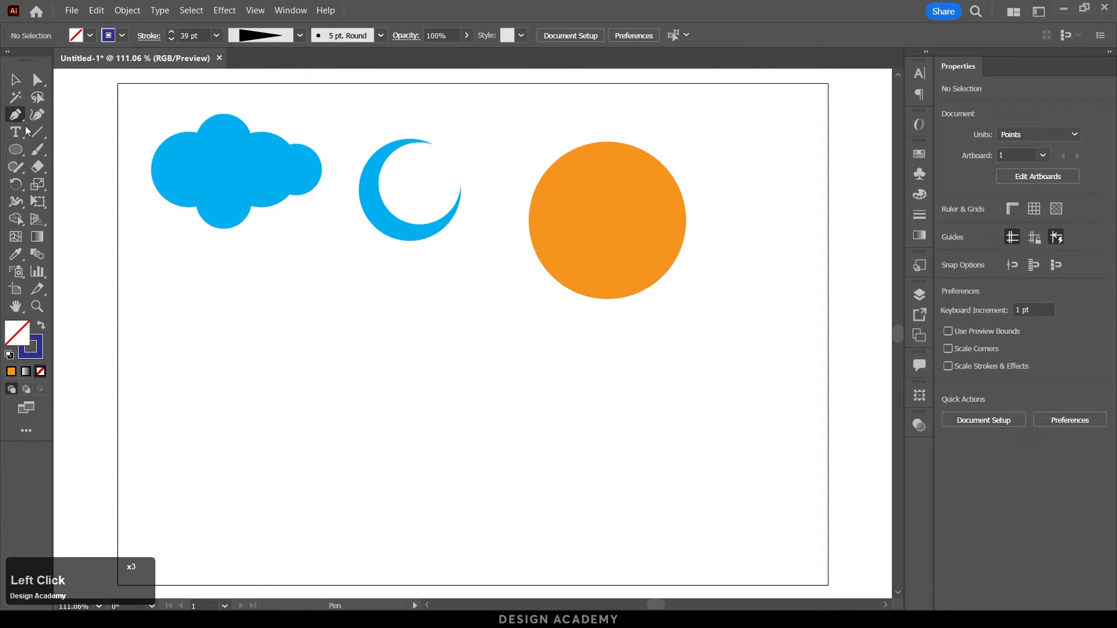
left_click(387, 315)
left_click_drag(588, 370, 728, 320)
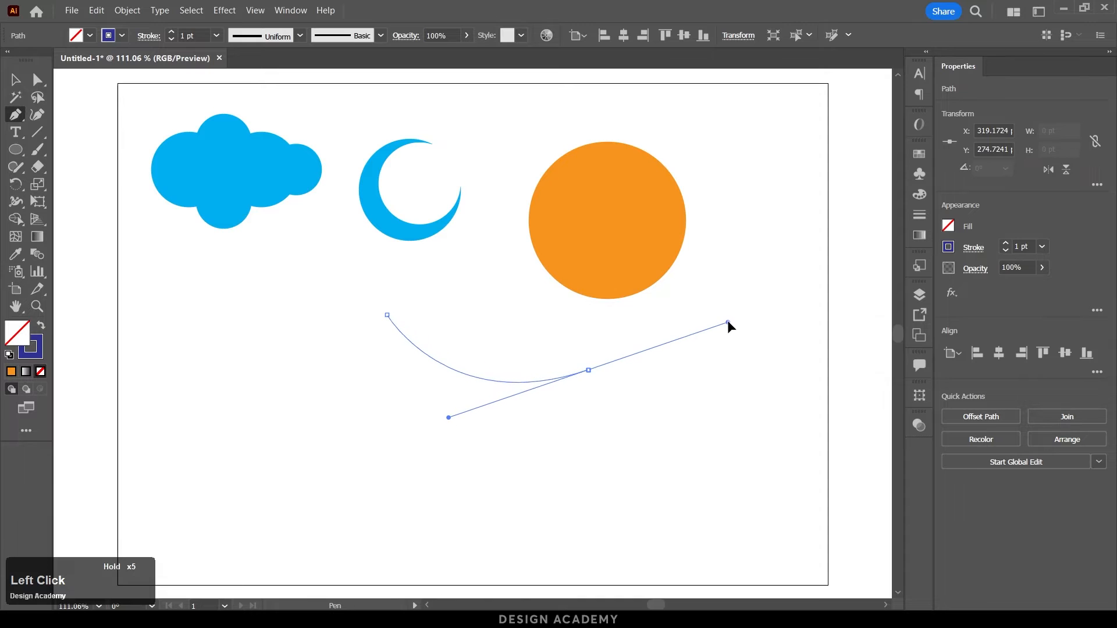
left_click(589, 372)
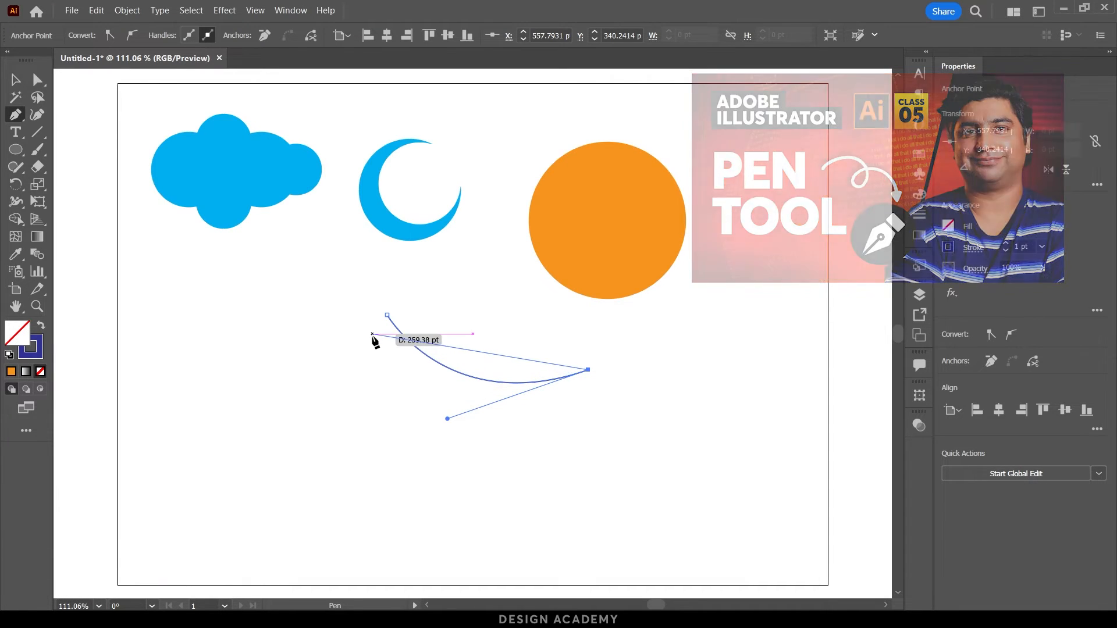
left_click_drag(372, 335, 274, 219)
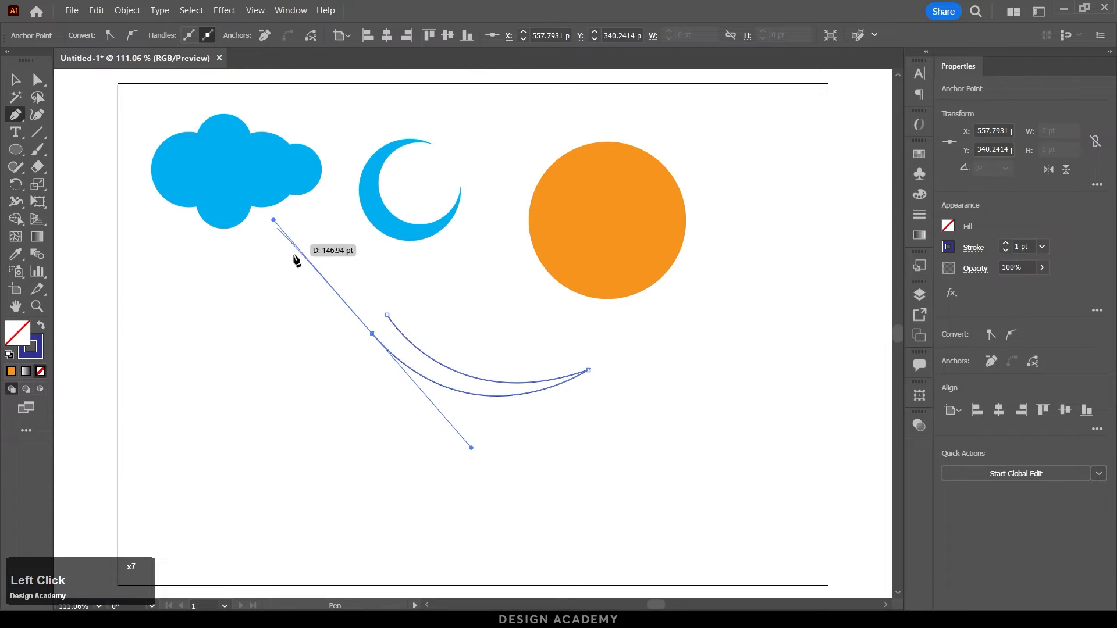
left_click(372, 334)
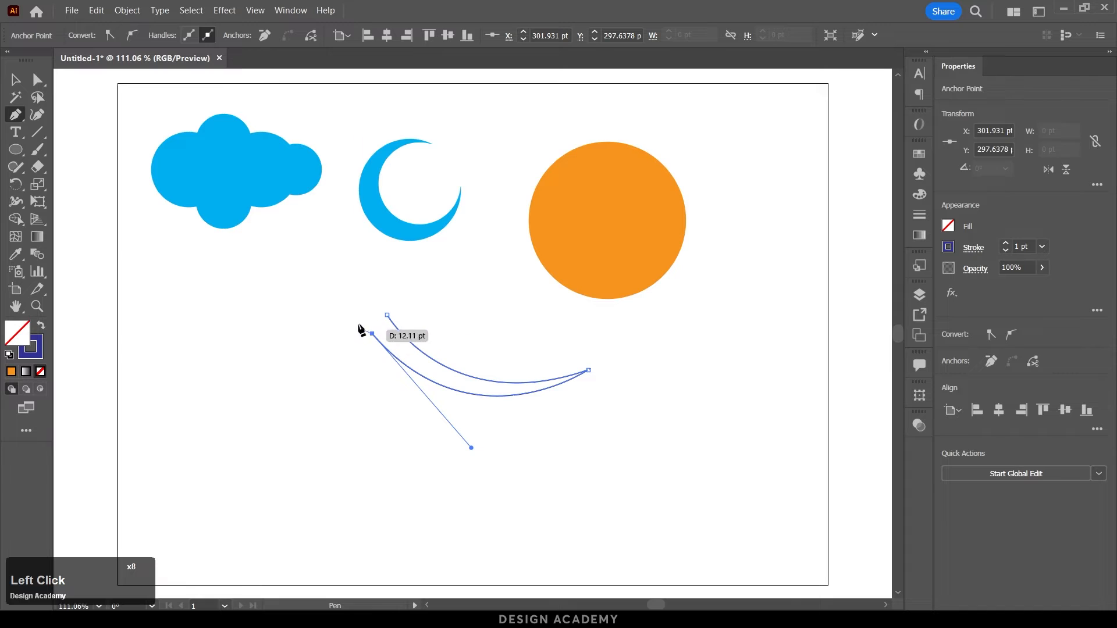
left_click(387, 315)
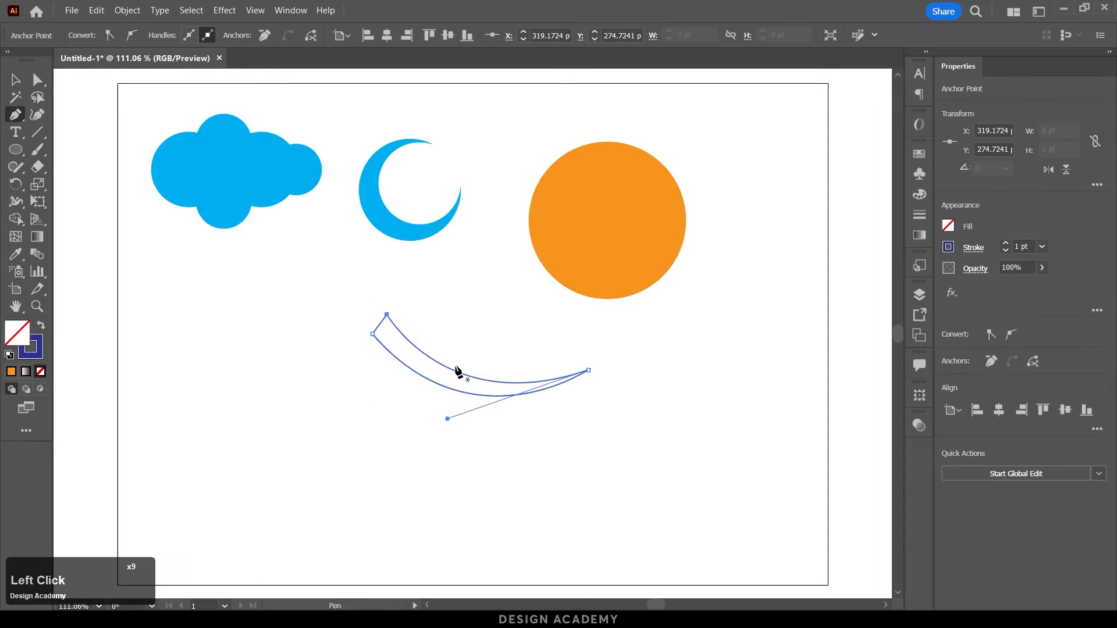
left_click(41, 328)
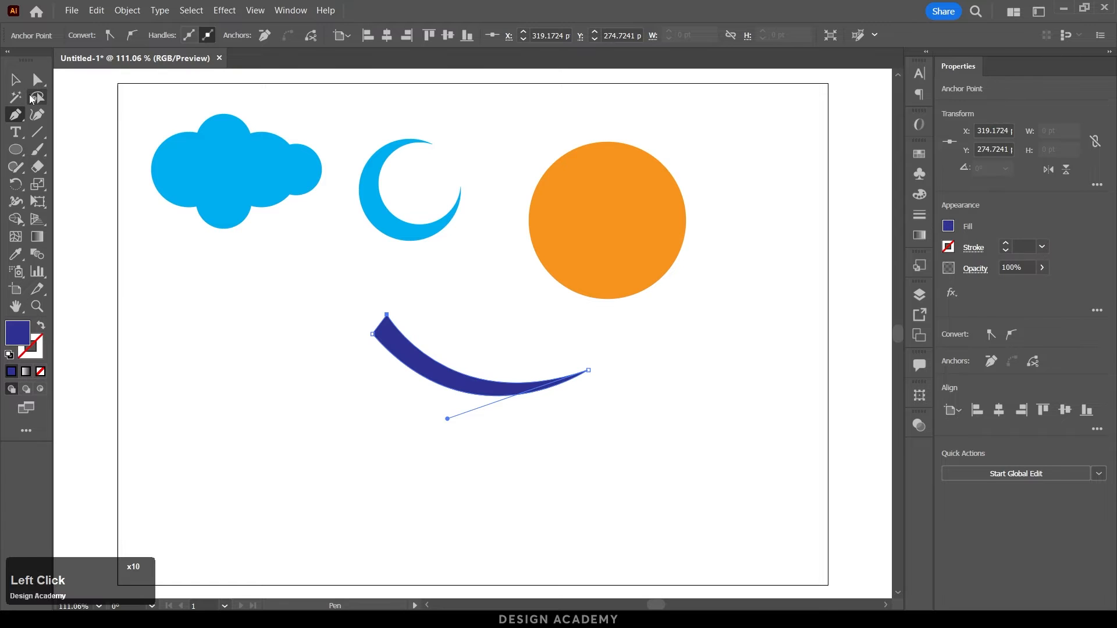
Enlarge the dark blue stripe until it spans beyond the orange circle on both sides, and place it across that circle.
left_click(15, 80)
left_click_drag(588, 397, 696, 456)
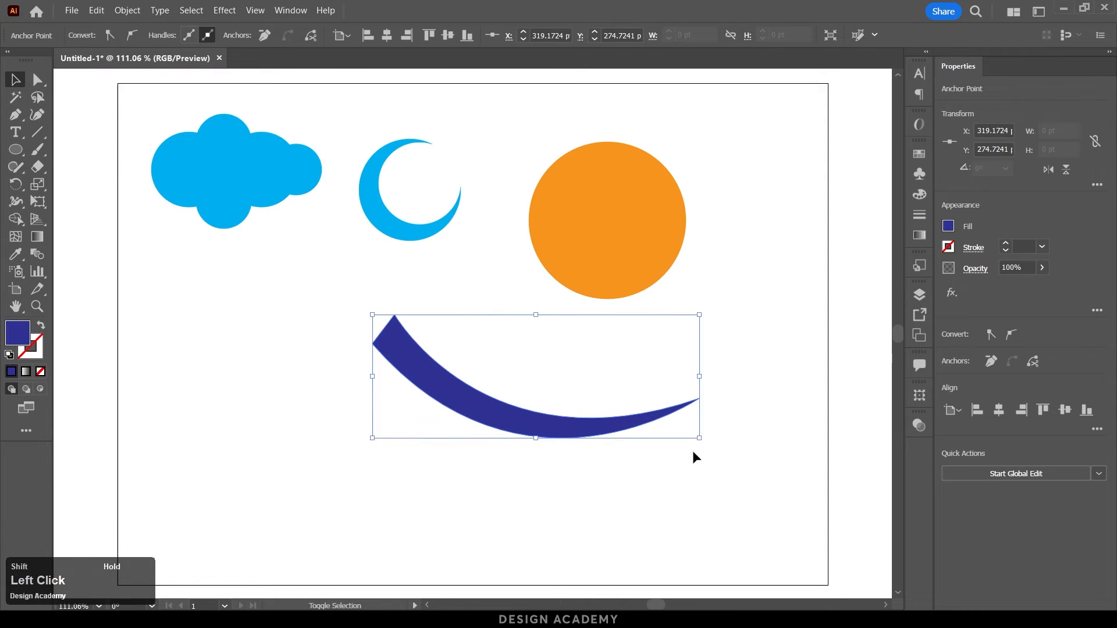
left_click_drag(700, 381, 633, 381)
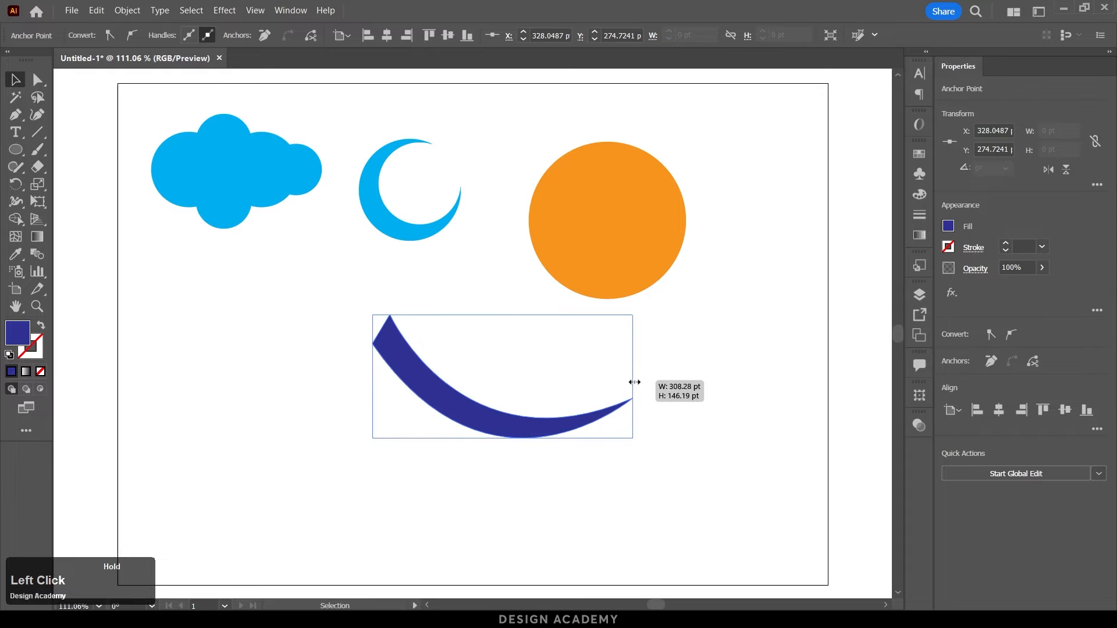
left_click_drag(536, 431, 660, 228)
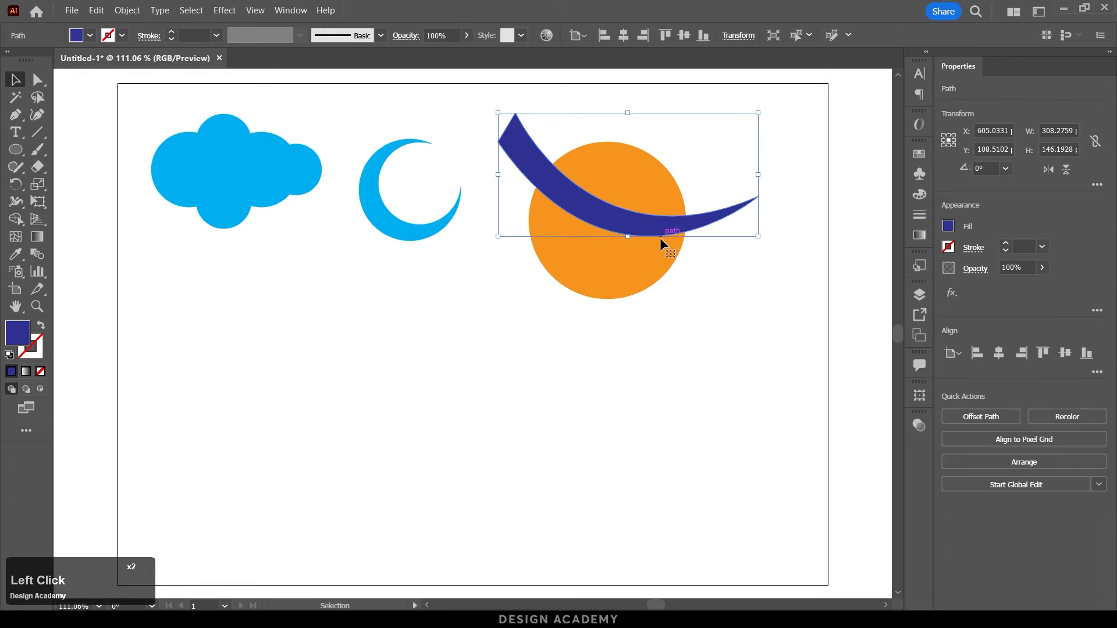
left_click_drag(758, 177, 729, 182)
Duplicate the dark blue stripe twice so three stripes cross the orange circle, and adjust the lowest one to even out the spacing.
left_click_drag(706, 208, 678, 275)
left_click(709, 232, "shift")
left_click(719, 203, "shift")
left_click_drag(719, 204, 725, 186)
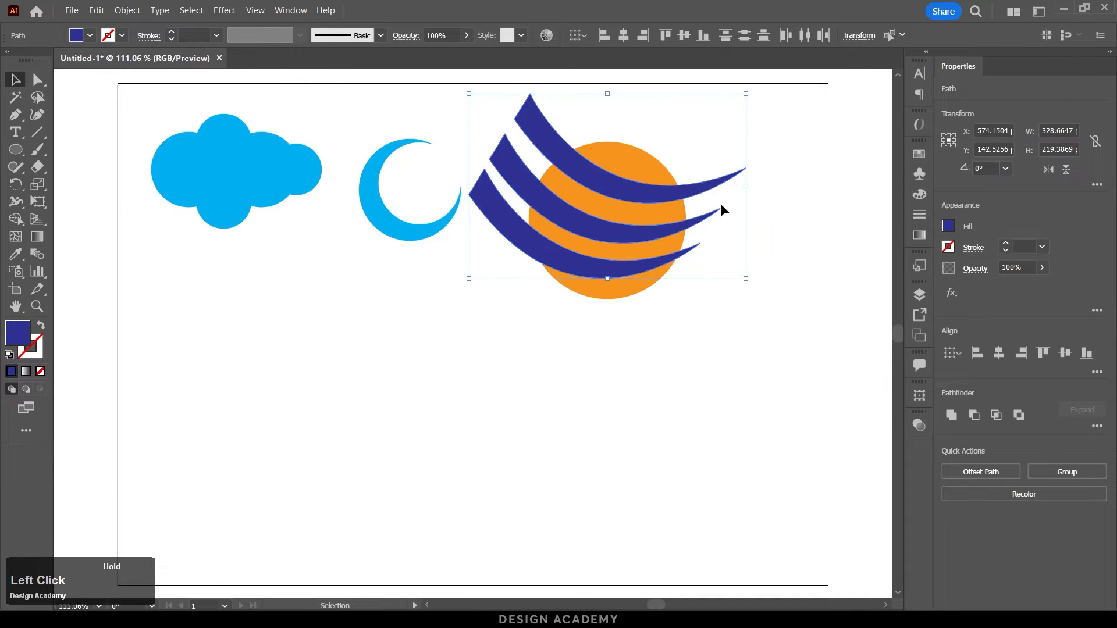
left_click(717, 244)
left_click_drag(687, 252, 687, 252)
double_click(777, 332)
Remove the stripe parts outside the orange circle's edge with the Shape Builder tool, with the circle and all three stripes selected.
left_click_drag(783, 334, 545, 100)
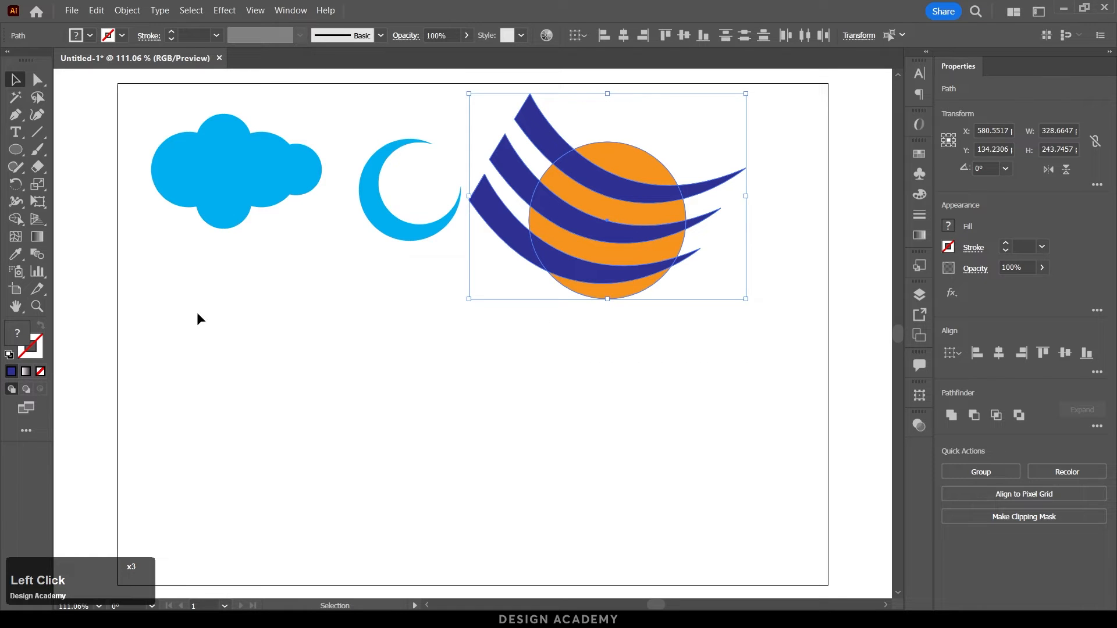
key("shift+m")
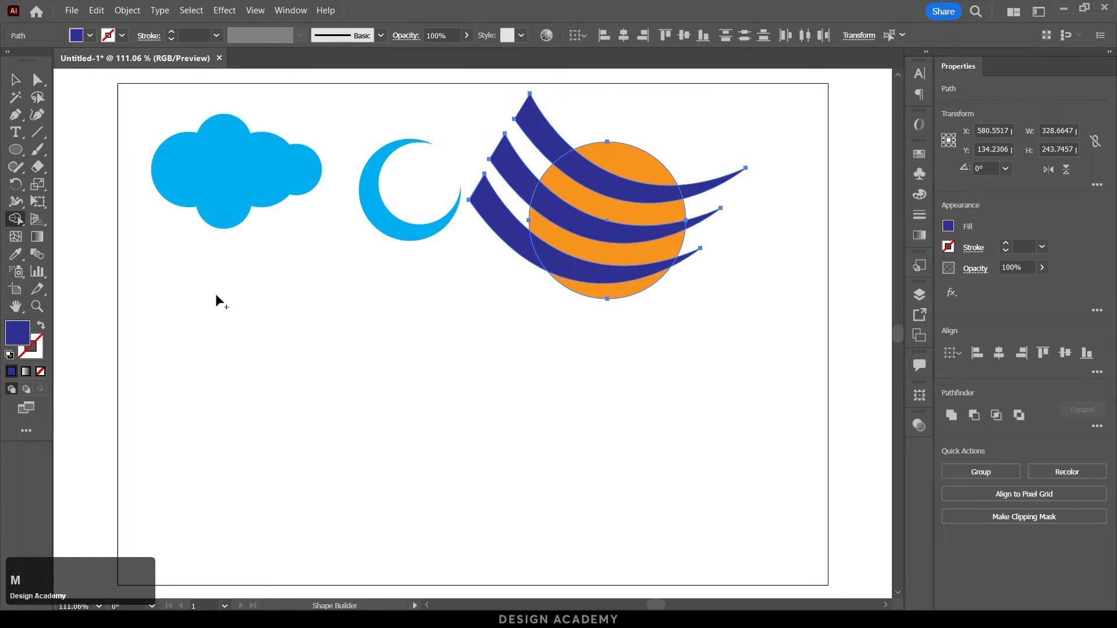
left_click_drag(763, 166, 744, 175, "alt")
left_click_drag(747, 189, 713, 164, "alt")
left_click_drag(700, 263, 700, 267, "alt")
mouse_move(553, 117)
left_mouse_down("alt")
mouse_move(510, 196)
mouse_move(501, 267)
left_mouse_up("alt")
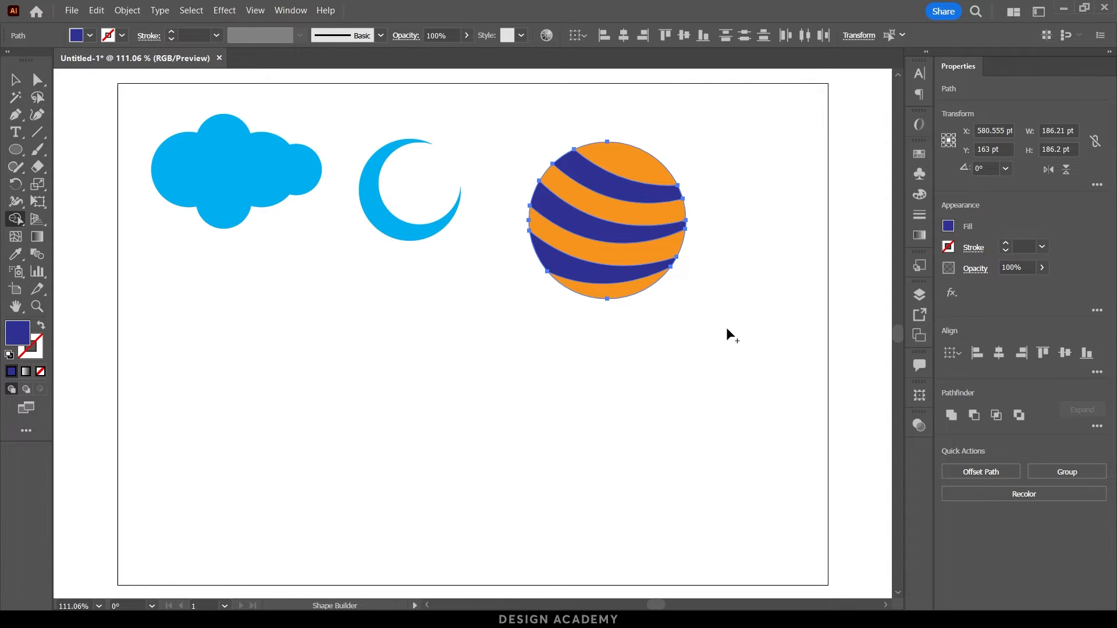
Delete the three remaining dark blue stripes inside the circle with the Shape Builder tool, leaving only the orange segments.
left_click(688, 263, "alt")
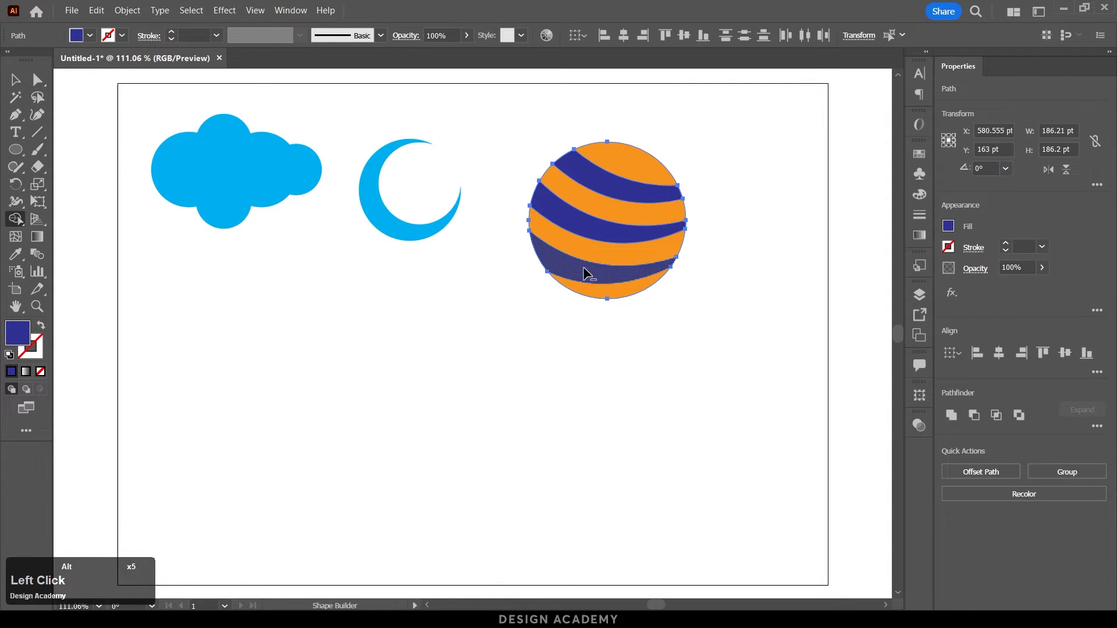
left_click(530, 256, "alt")
left_click(548, 208, "alt")
left_click_drag(580, 175, 693, 192)
key("v")
left_click(722, 211)
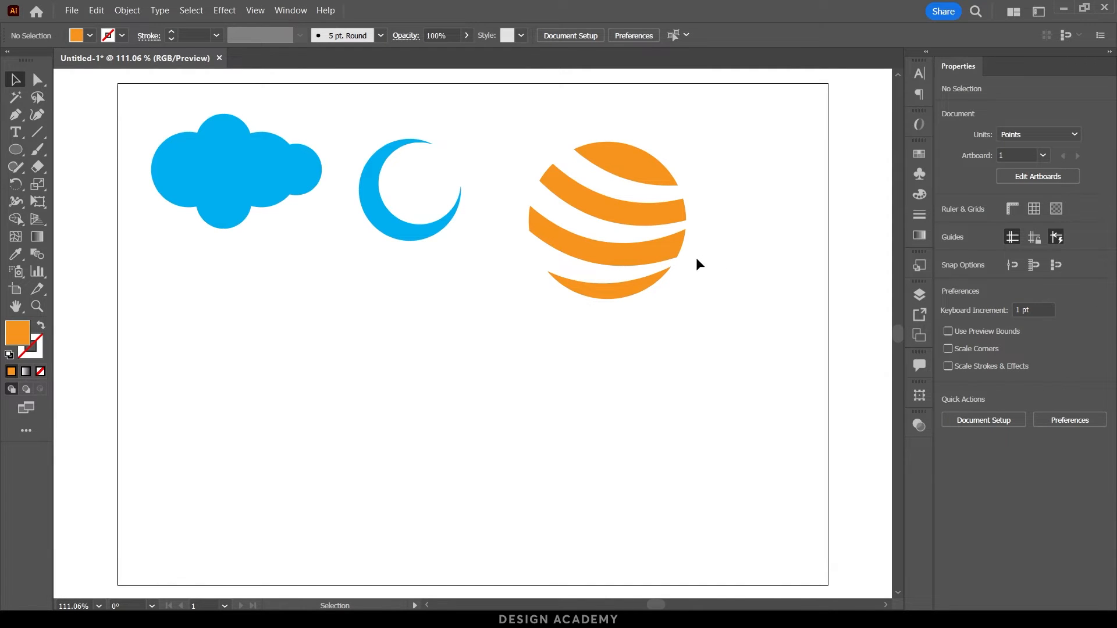
Group the orange segments, scale the group to about 125 pt wide and place it beside the crescent.
left_click_drag(663, 250, 653, 294)
key("ctrl+z")
left_click_drag(759, 336, 509, 103)
right_click(599, 199)
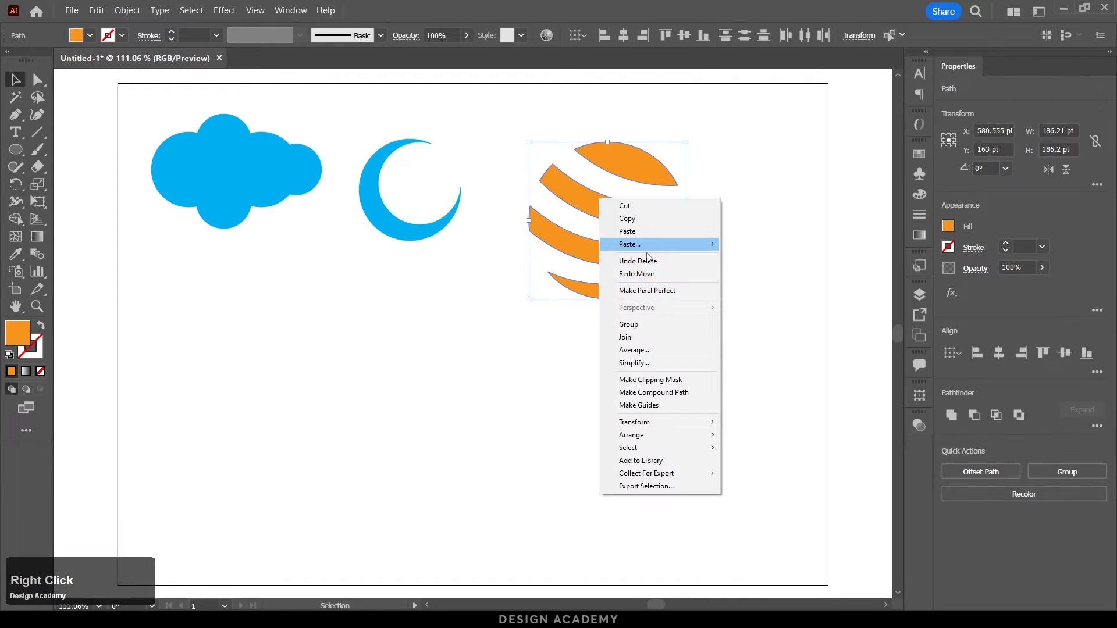
left_click(658, 324)
left_click_drag(684, 221, 635, 222)
left_click_drag(597, 214, 588, 197)
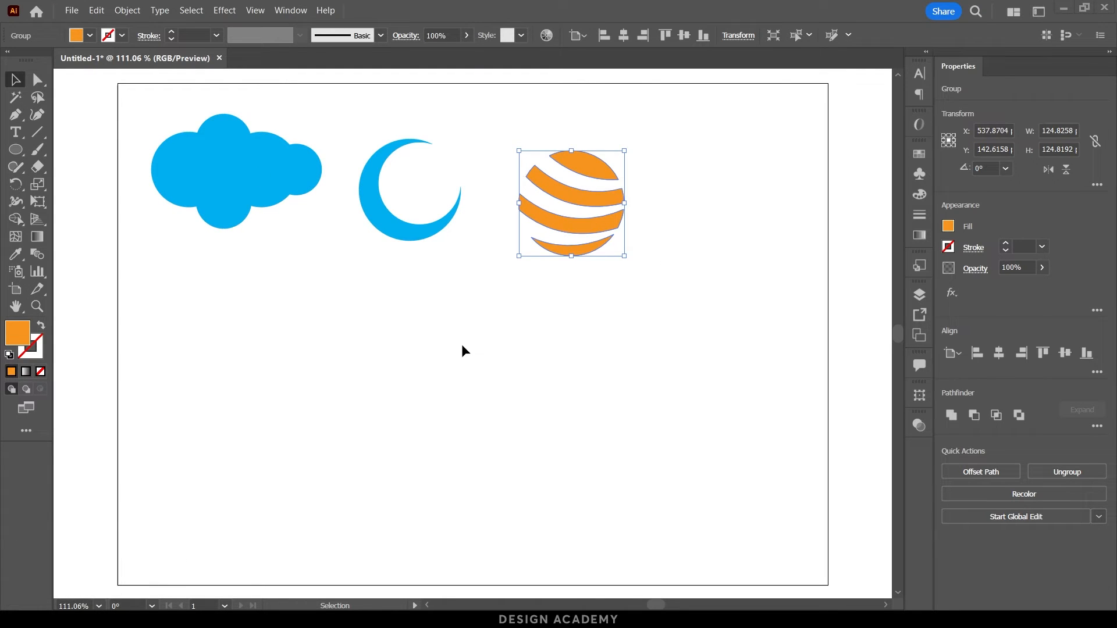
Draw a circle about 152 pt in diameter below the cloud and crescent, and fill it with magenta.
left_click_drag(16, 150, 79, 188)
left_click_drag(308, 311, 437, 440)
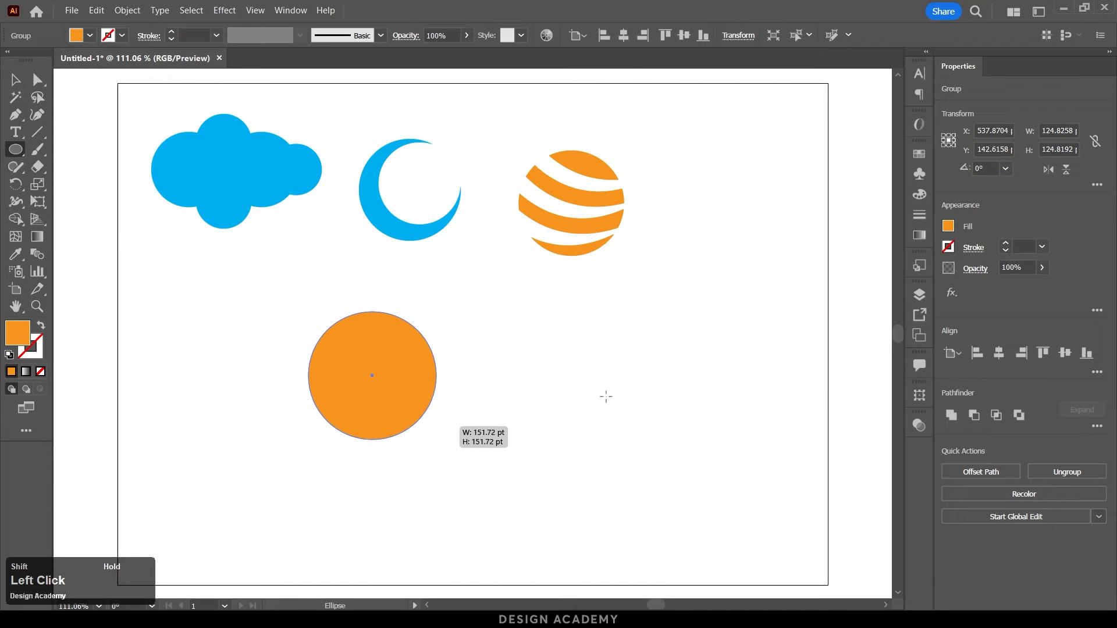
left_click(949, 225)
left_click(880, 279)
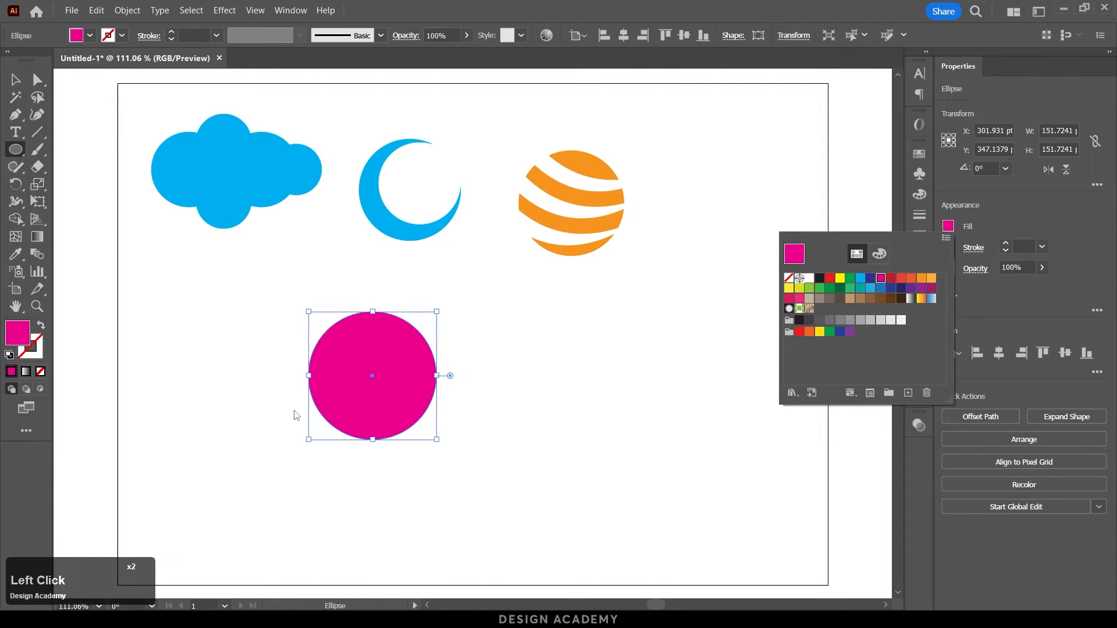
left_click(339, 406)
Add the text "M" beside the magenta circle and scale it up to a font size of about 205 pt.
left_click(16, 132)
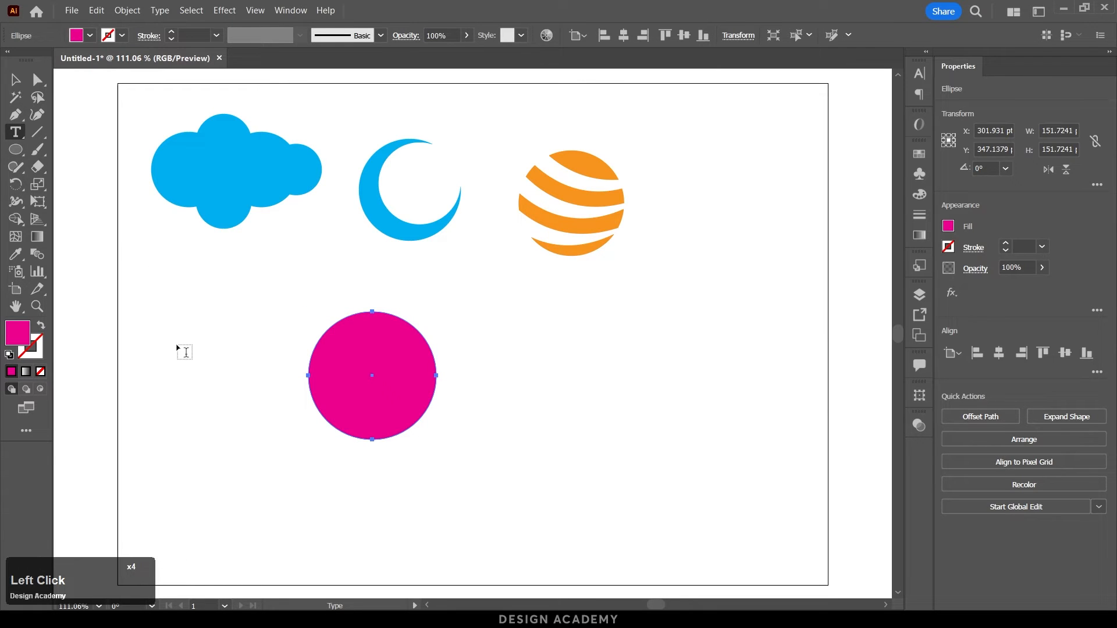
left_click(184, 352)
type("M")
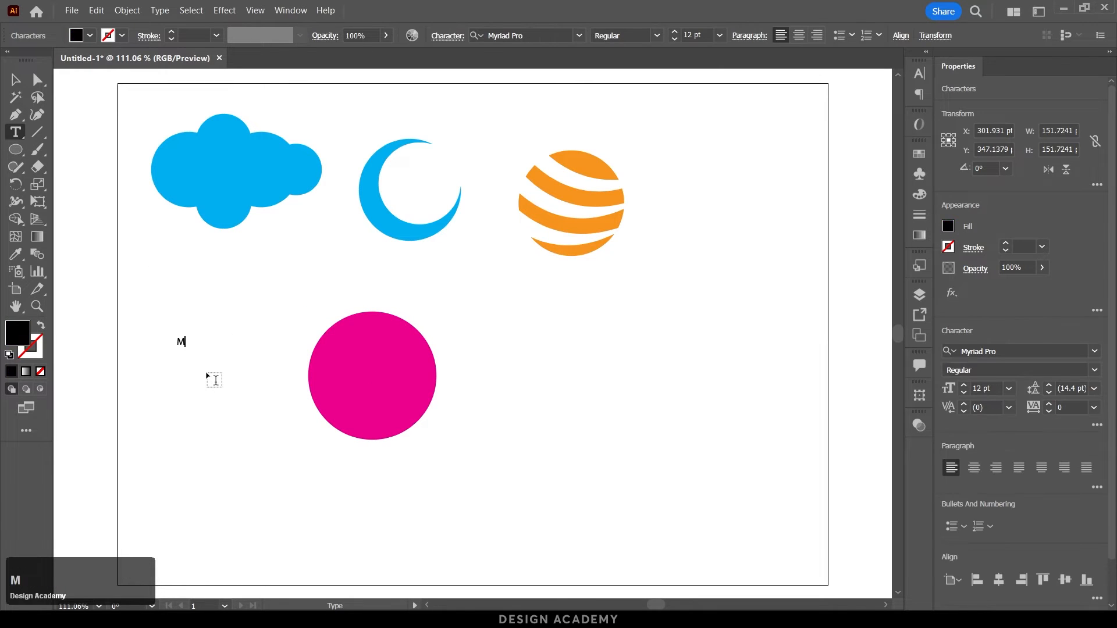
key("KP_Enter")
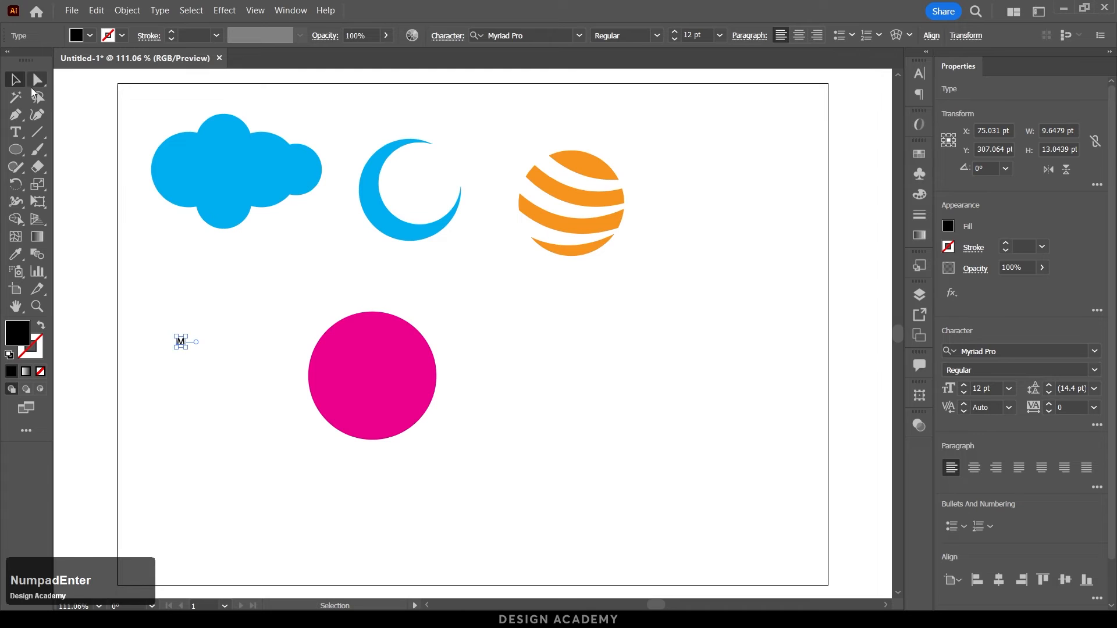
left_click_drag(187, 348, 348, 527)
left_click_drag(281, 432, 255, 401)
Change the letter M's font to Galano Grotesque in the Bold style.
left_click(579, 38)
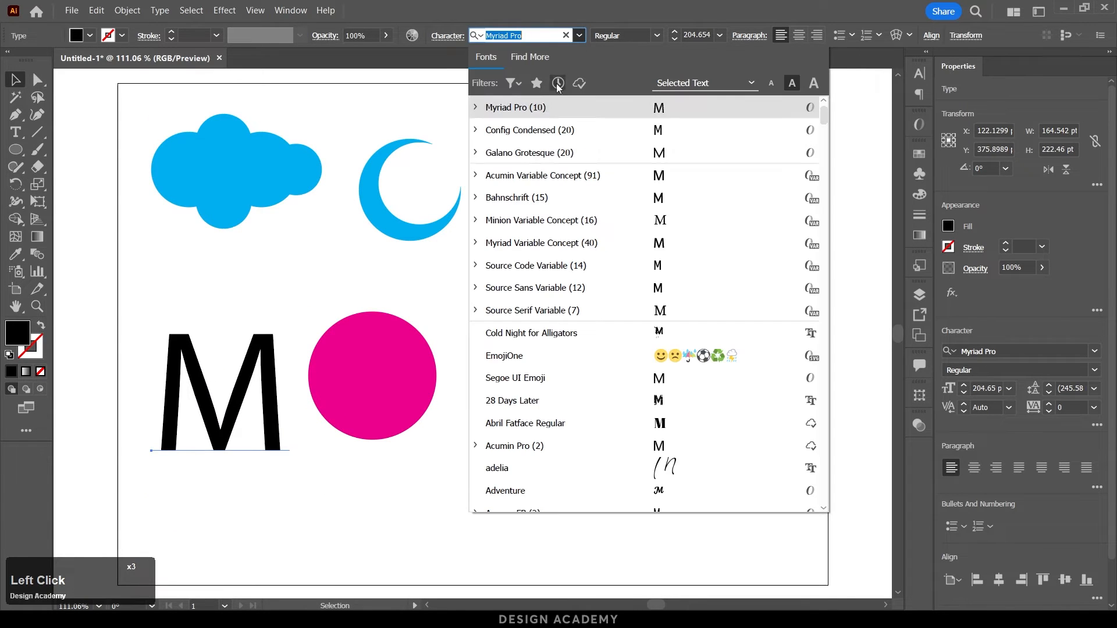
left_click(543, 149)
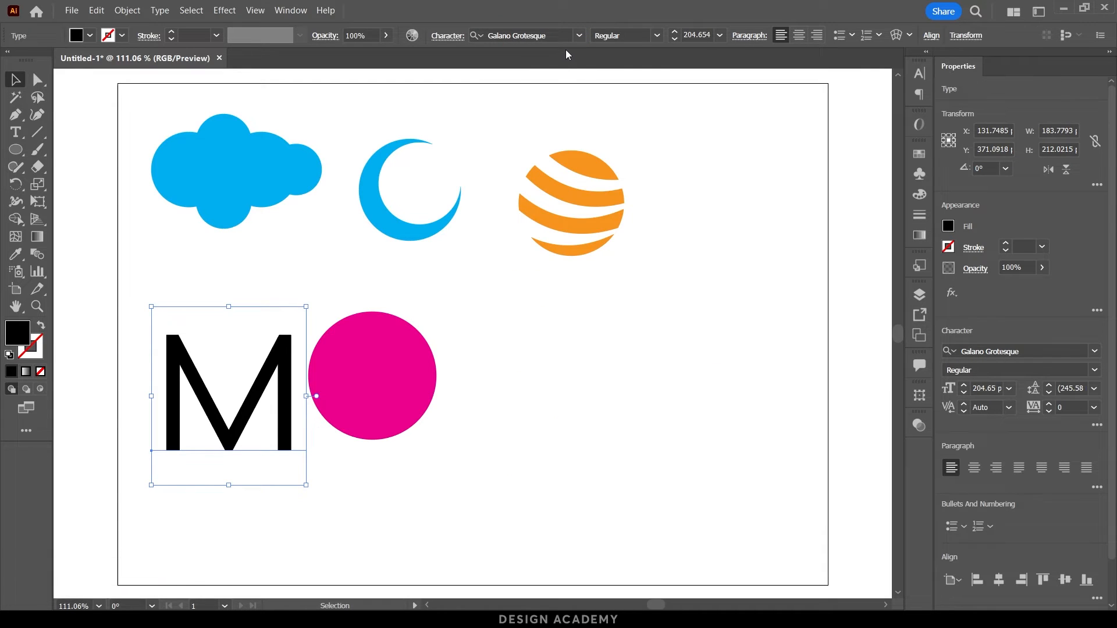
left_click(656, 38)
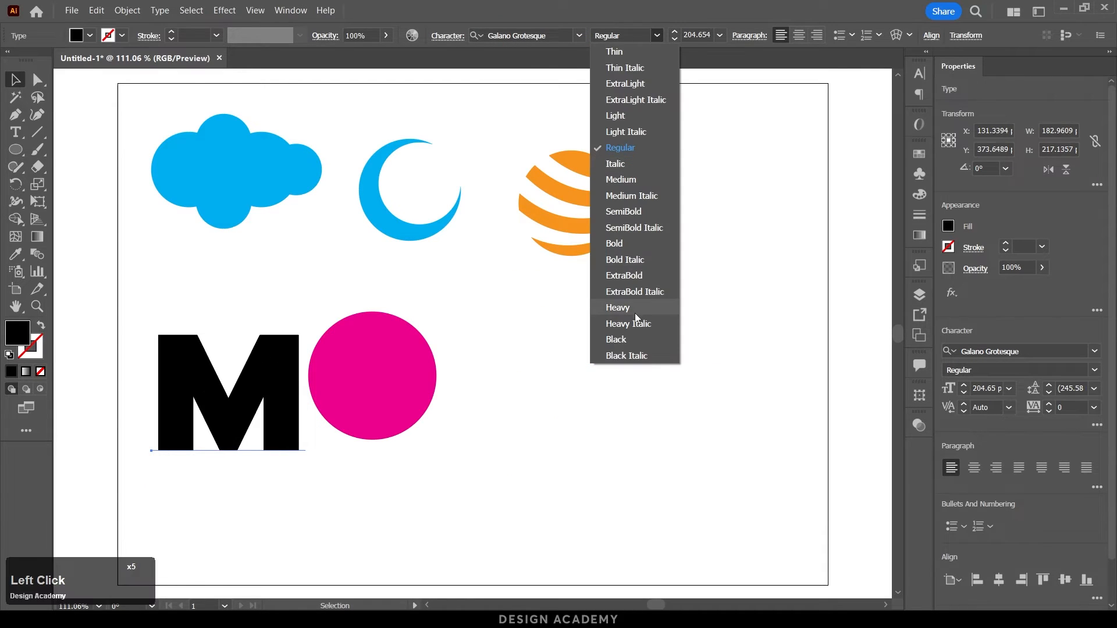
left_click(628, 245)
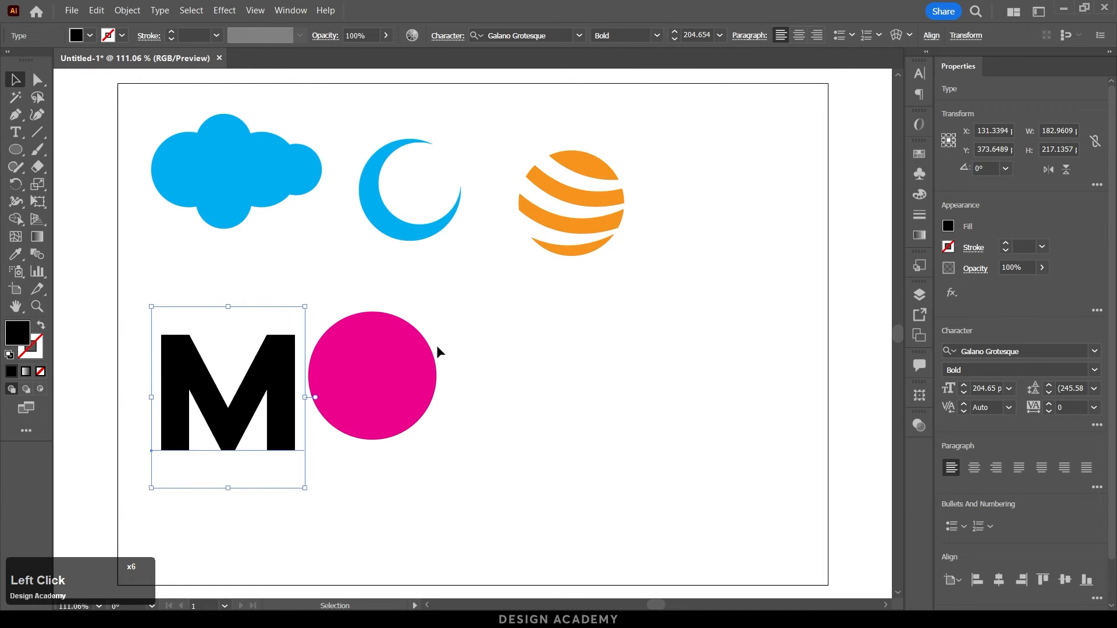
Try to merge the live-text M with the magenta circle using the Shape Builder tool, and undo back to before the M was moved.
left_click_drag(276, 364, 430, 349)
left_click_drag(529, 426, 261, 345)
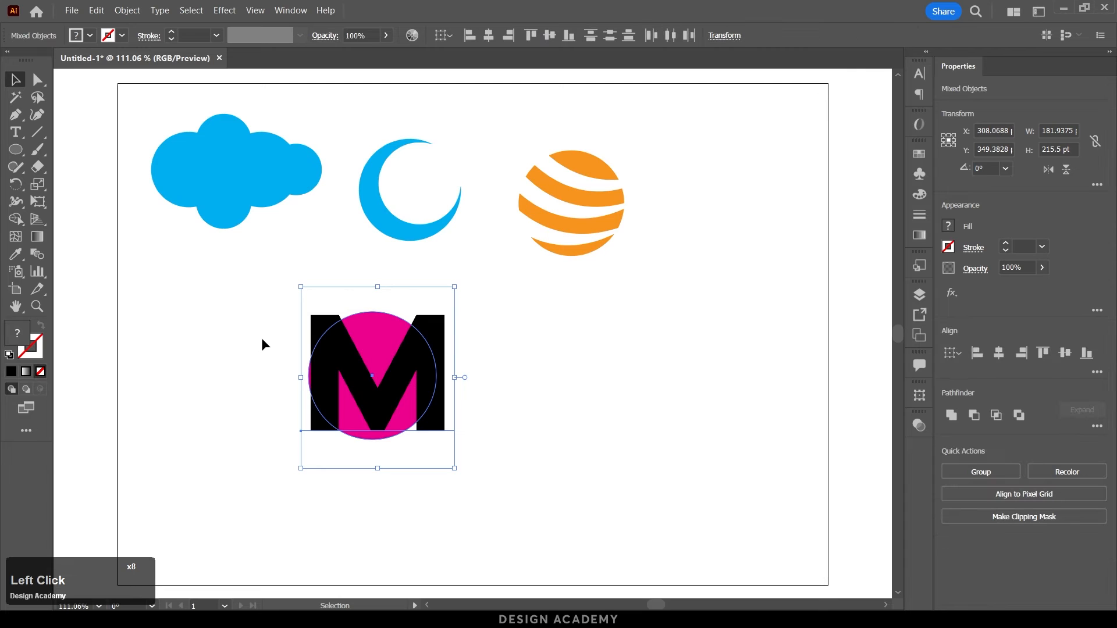
key("shift+m")
mouse_move(344, 359)
left_mouse_down()
mouse_move(423, 323)
mouse_move(311, 425)
left_mouse_up()
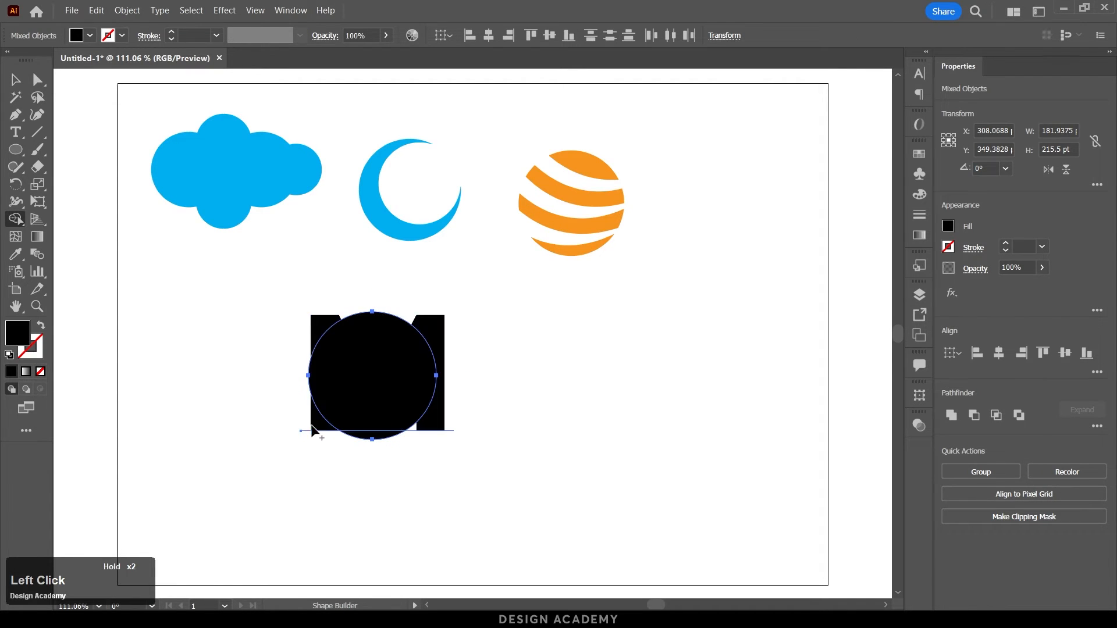
key("ctrl+z")
key("ctrl+z")
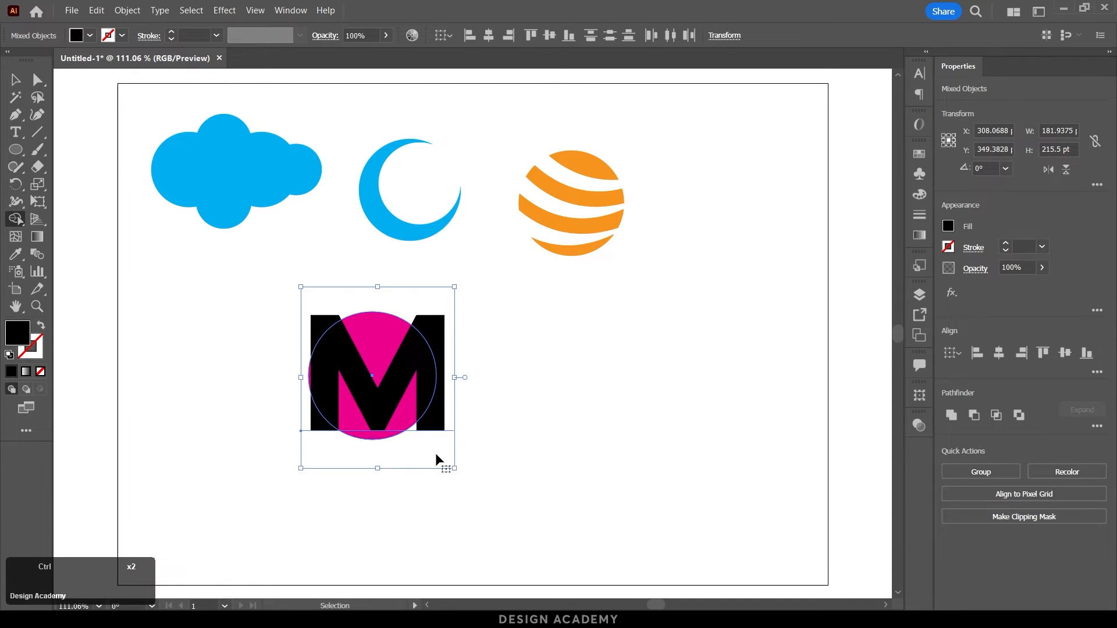
key("ctrl+z")
key("v")
left_click(472, 451)
Convert the letter M to outlines and scale it down to about 137 by 119 pt.
left_click(258, 383)
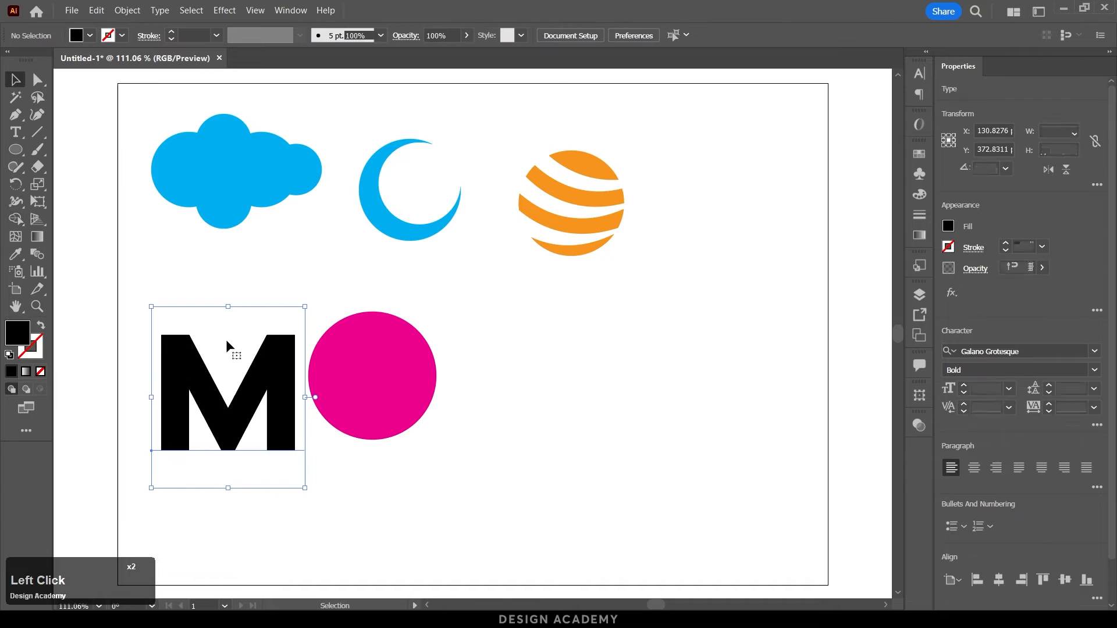
right_click(271, 369)
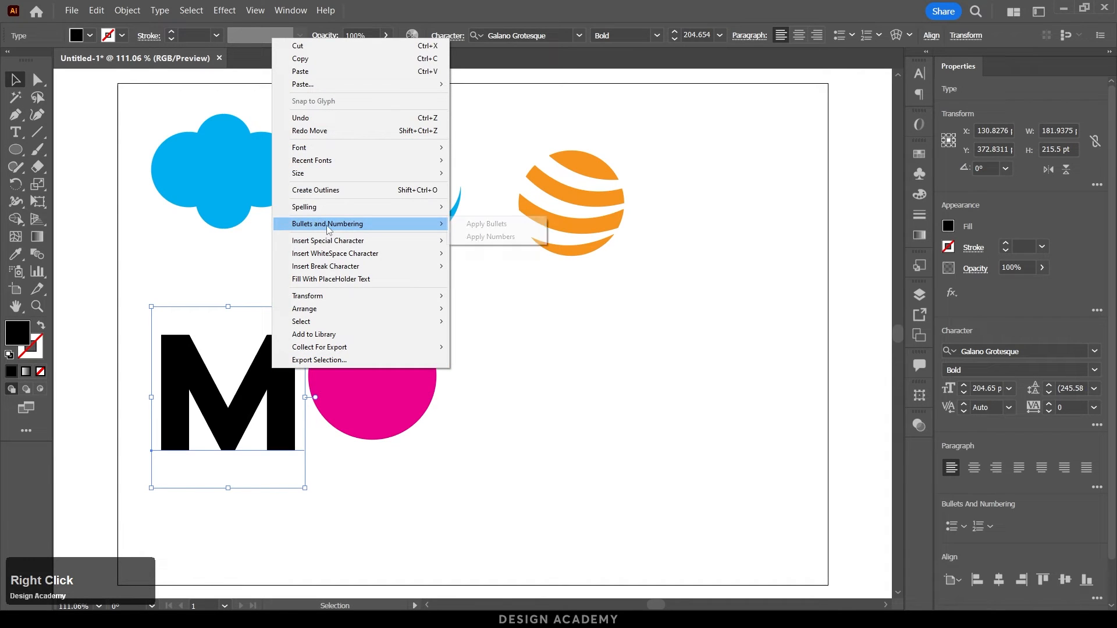
left_click(349, 191)
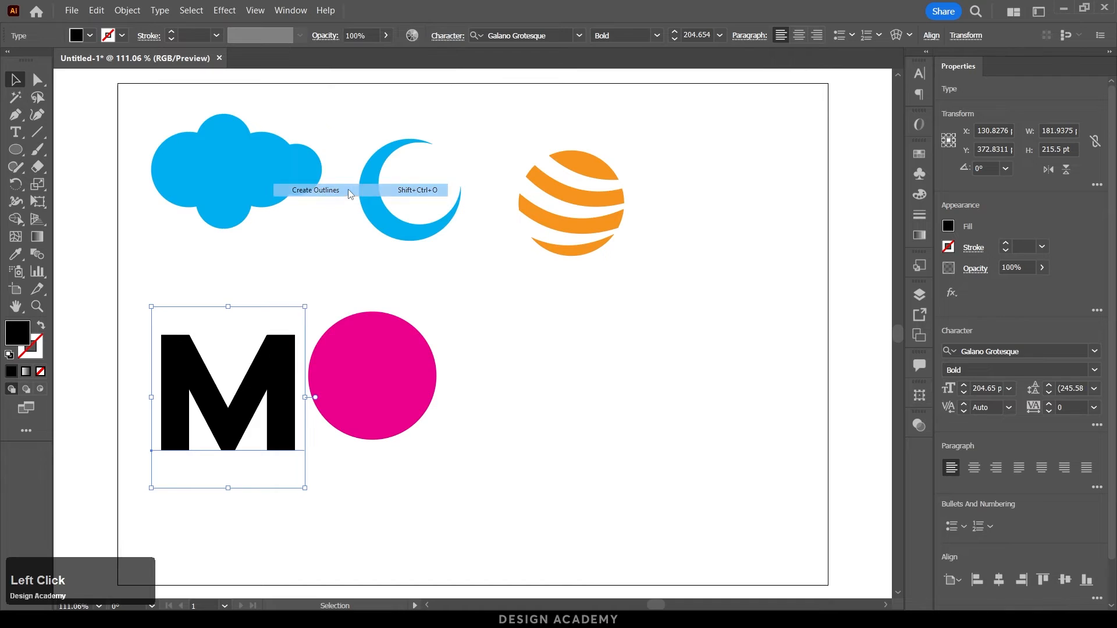
mouse_move(295, 394)
left_mouse_down()
mouse_move(256, 394)
mouse_move(277, 401)
left_mouse_up()
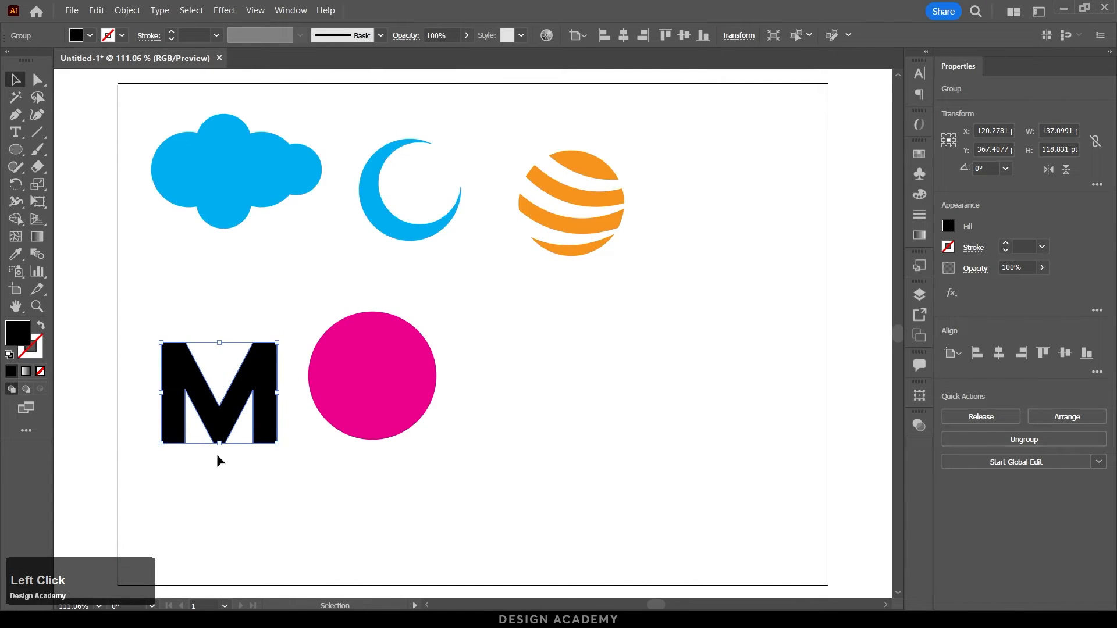
Lengthen the letter M downward by directly selecting the bottom anchor points of its two outer legs and moving them.
left_click(37, 79)
left_click_drag(144, 433, 274, 482)
key("shift")
left_click(290, 471)
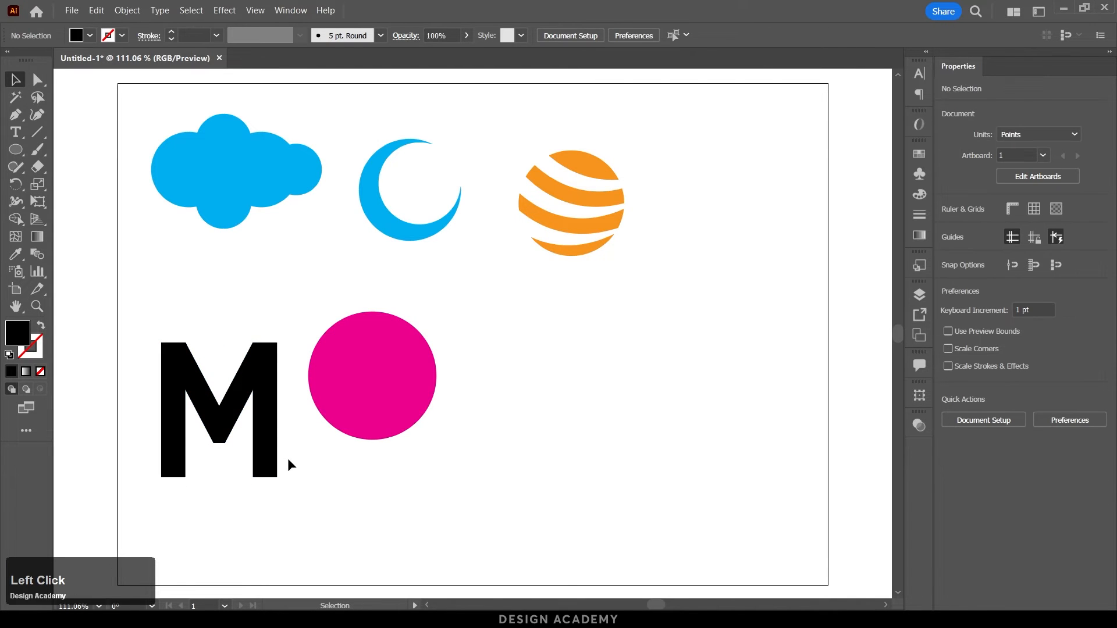
Place the M over the magenta circle, shrinking it so its legs extend just below, and center both shapes horizontally.
left_click_drag(263, 424, 420, 428)
left_click_drag(380, 478, 380, 453)
left_click_drag(556, 471, 304, 309)
left_click(623, 35)
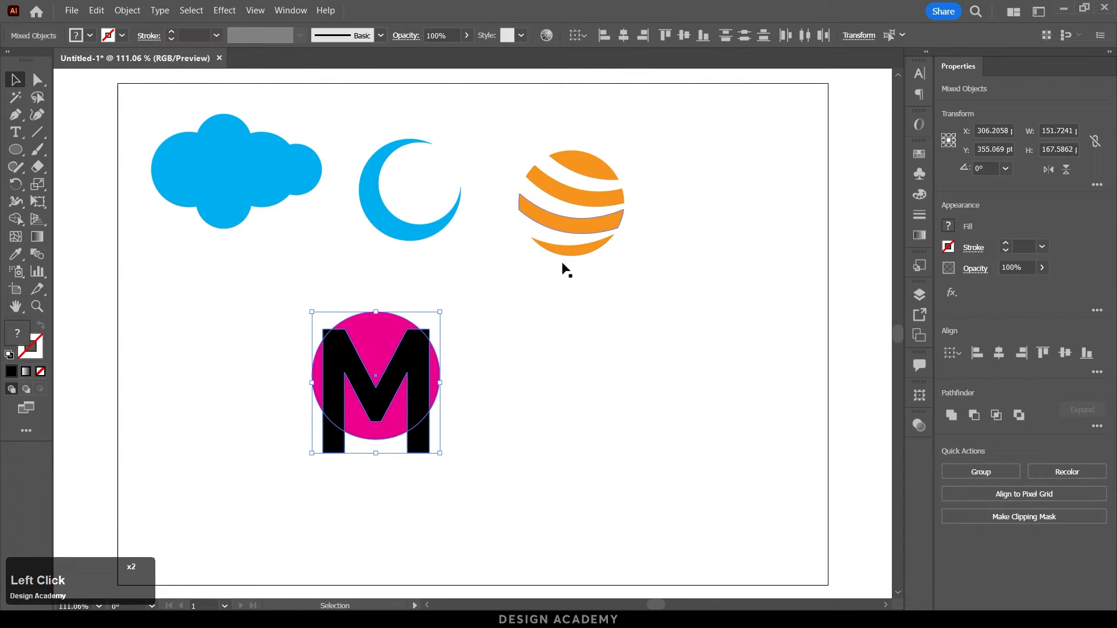
left_click(489, 346)
Cut the M out of the magenta circle with the Shape Builder tool, removing the legs that extend outside it.
left_click_drag(526, 432, 232, 322)
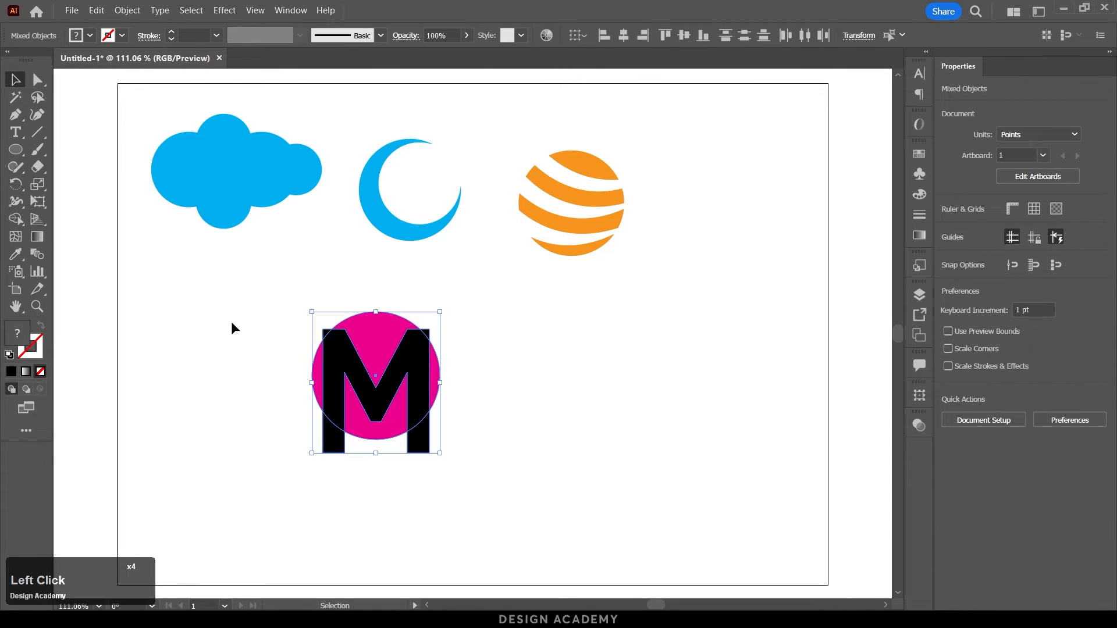
left_click(16, 219)
left_click_drag(336, 475, 337, 401)
left_click_drag(418, 463, 421, 412)
left_click(428, 334, "alt")
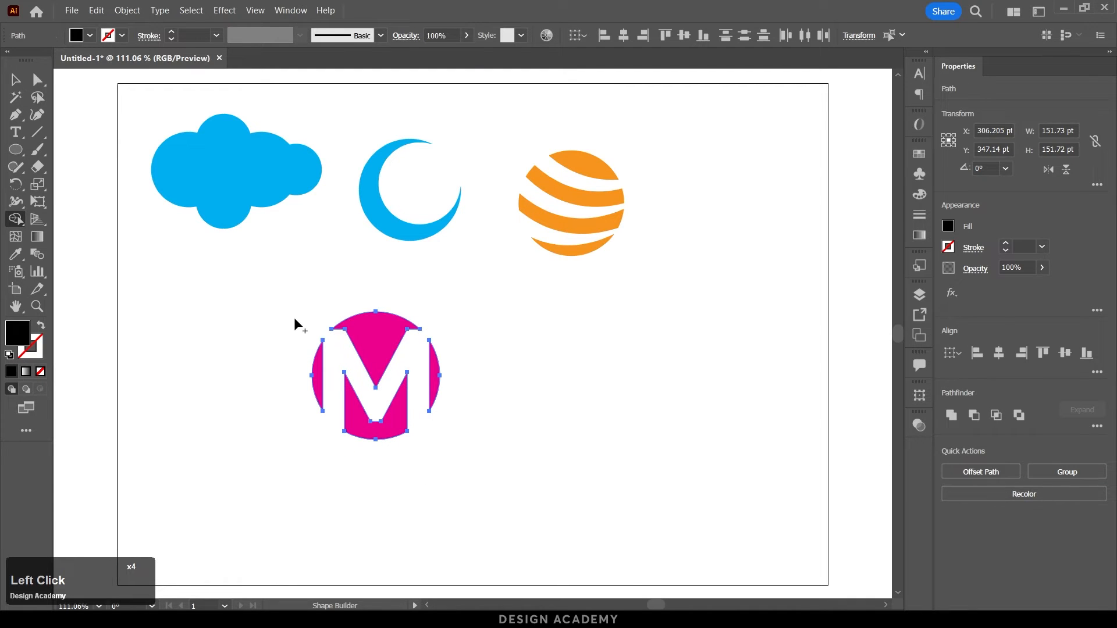
key("v")
left_click(267, 300)
Scale down the M circle design and position it beneath the cloud.
left_click_drag(267, 300, 479, 461)
left_click_drag(436, 387, 276, 366)
left_click(308, 416)
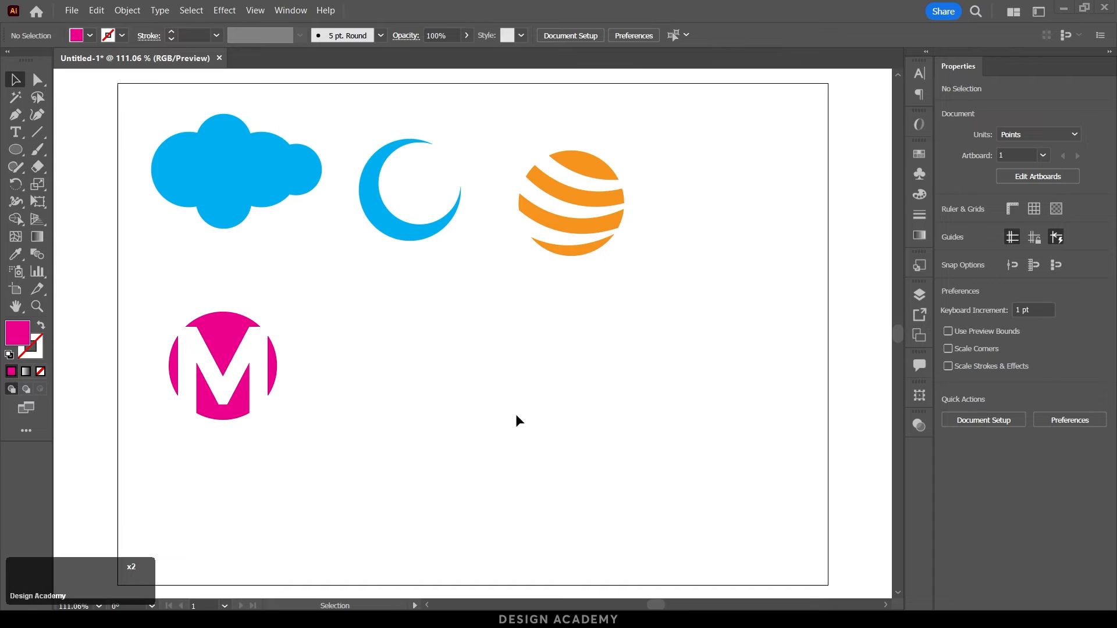
Draw a magenta circle about 140 pt in diameter beside the M design, below the crescent.
left_click(16, 150)
left_click(64, 182)
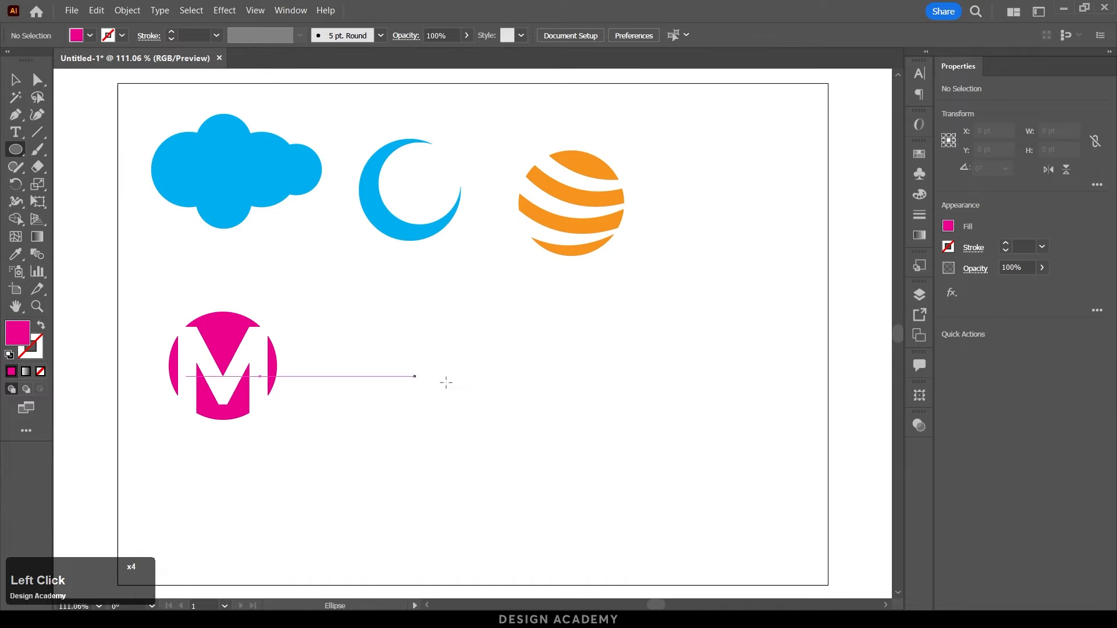
left_click_drag(343, 328, 461, 442)
left_click(486, 469)
Draw a square about 54 pt wide overlapping the upper edge of the new circle and fill it with dark red.
scroll(385, 356, "up", 4)
left_click(15, 149)
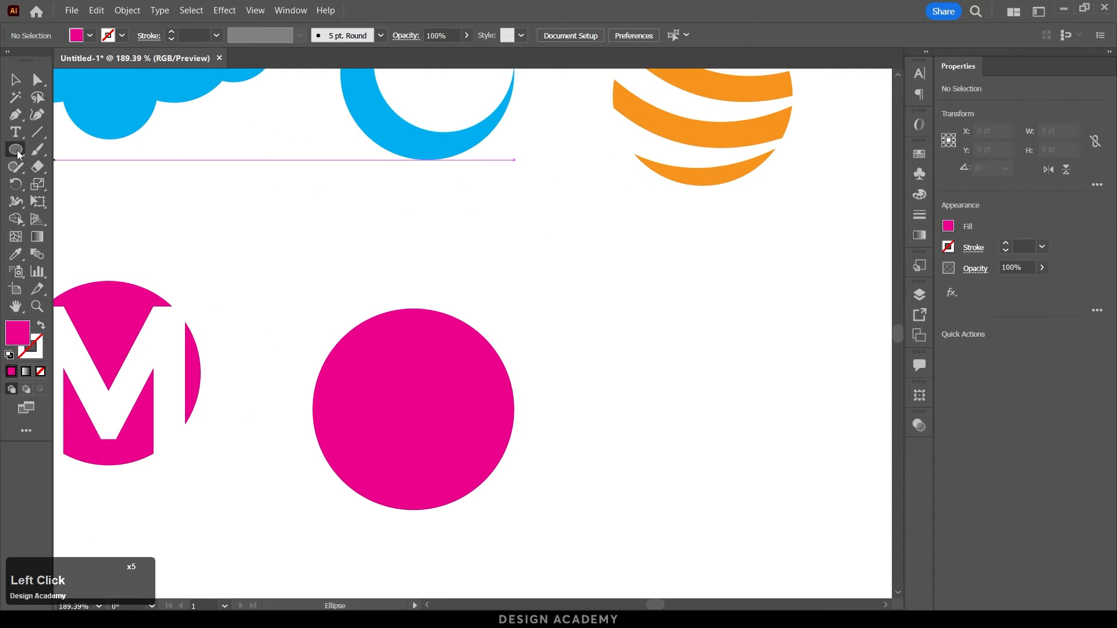
left_click(82, 149)
left_click_drag(382, 286, 459, 363)
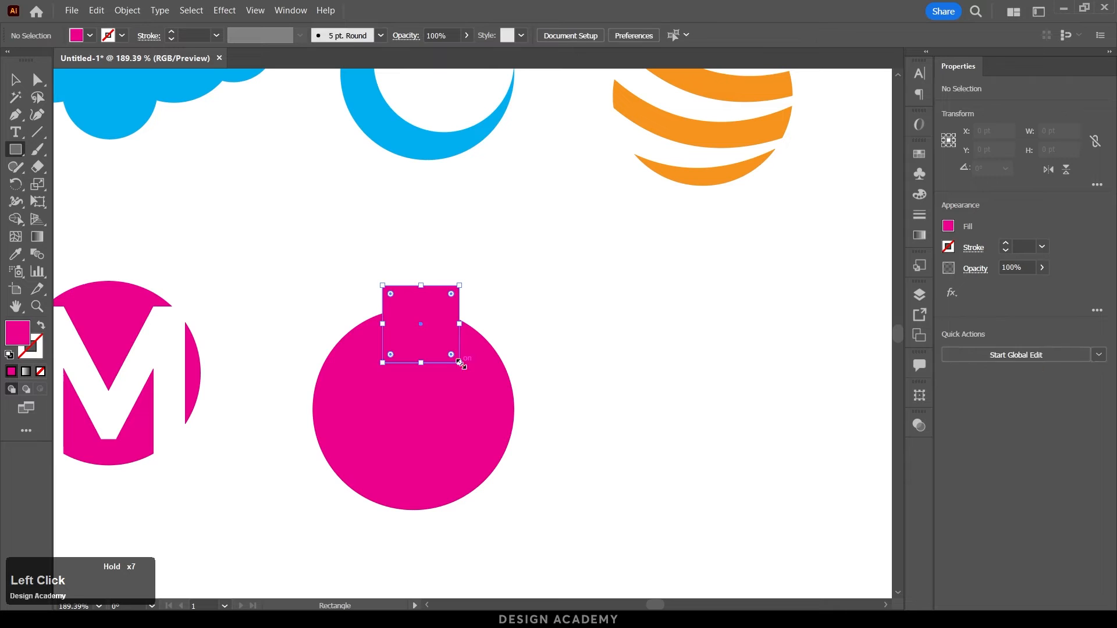
left_click(954, 225)
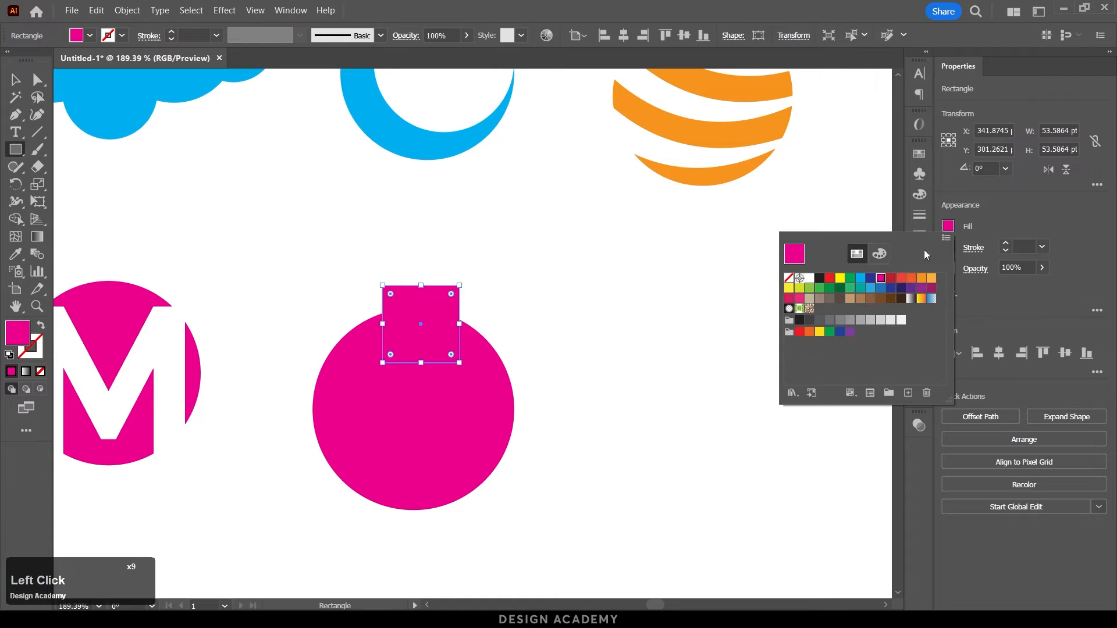
left_click(890, 278)
Center the red square and the magenta circle horizontally, and raise the square slightly to form the flask's neck.
left_click(15, 80)
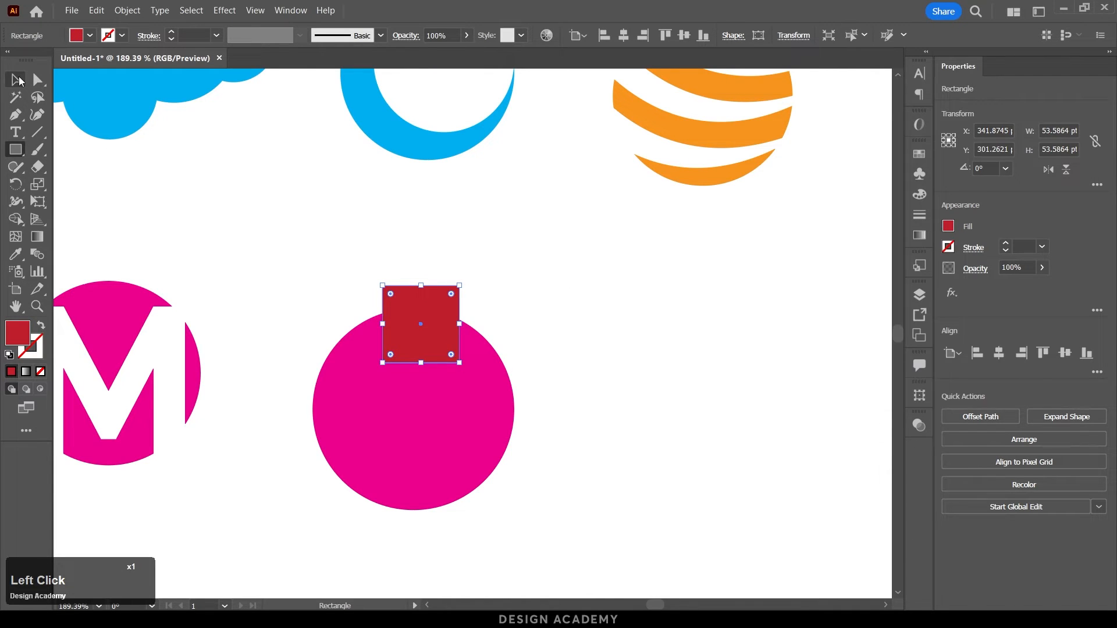
left_click_drag(312, 271, 523, 417)
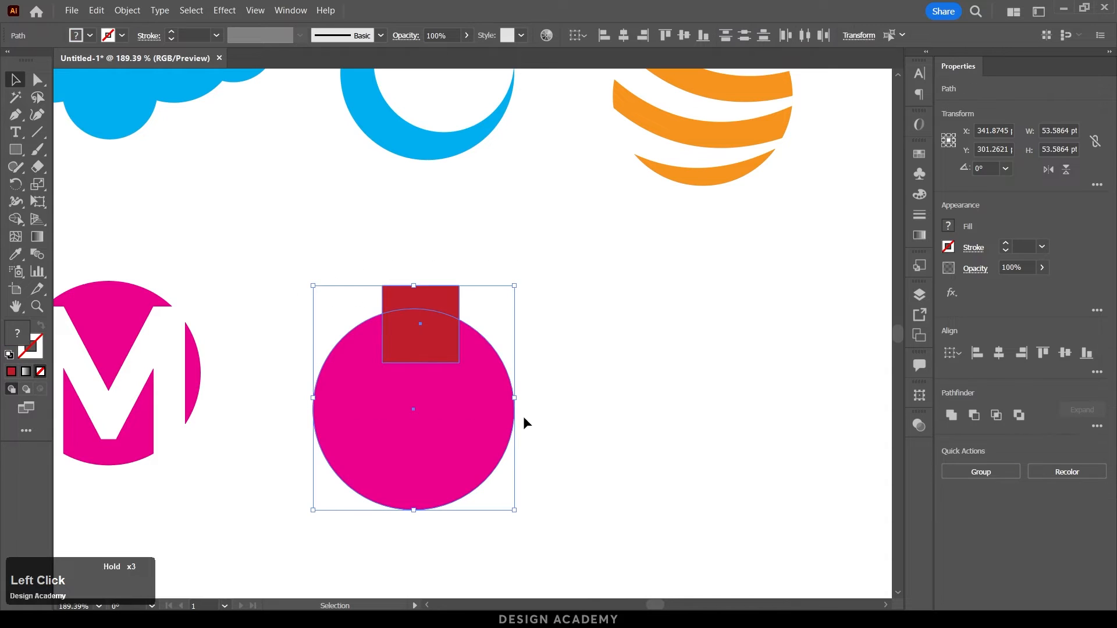
left_click(623, 37)
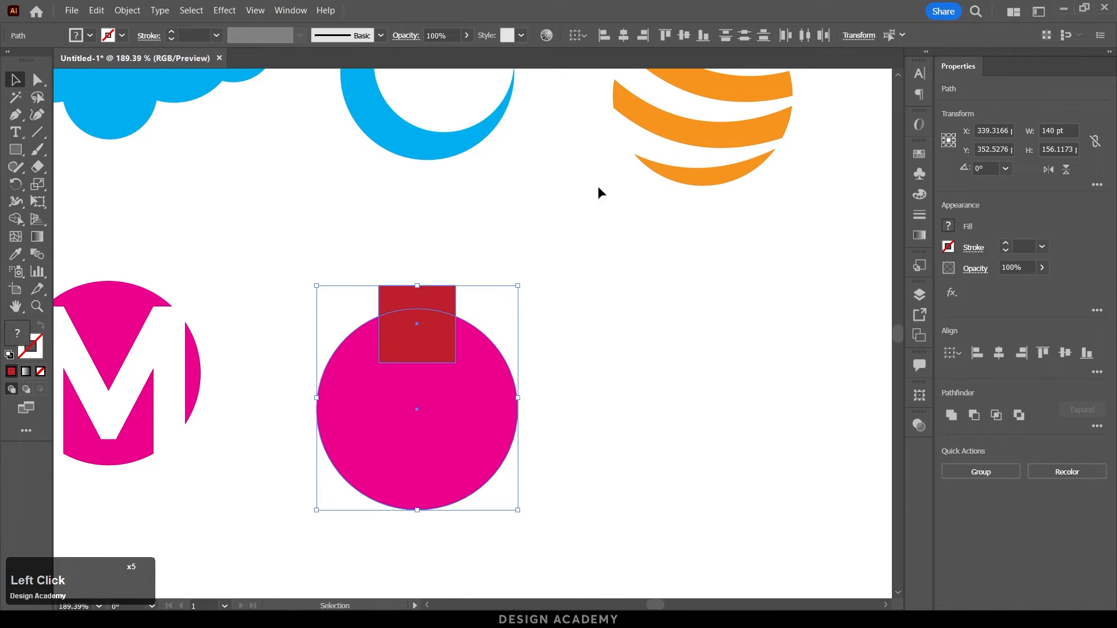
left_click(556, 278)
left_click_drag(442, 298, 427, 301)
key("ctrl+z")
left_click(531, 304)
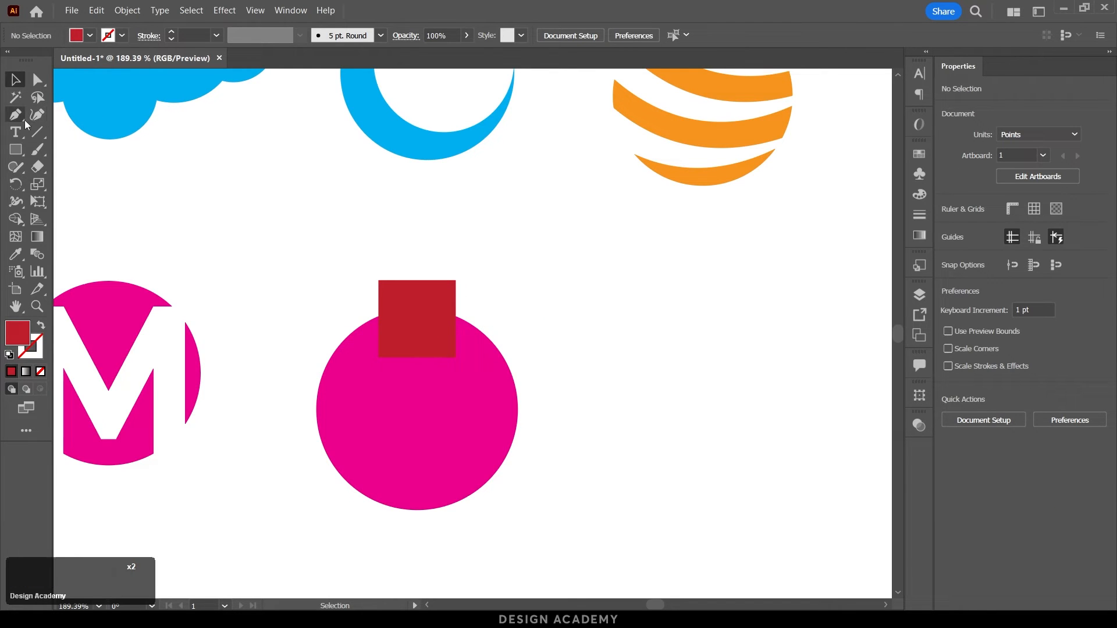
Add a red rounded rectangle about 77 pt wide across the square's upper edge and center it horizontally on the square.
left_click(19, 151)
left_click(75, 167)
left_click_drag(359, 264, 473, 289)
key("v")
left_click(392, 264)
left_click(416, 298, "shift")
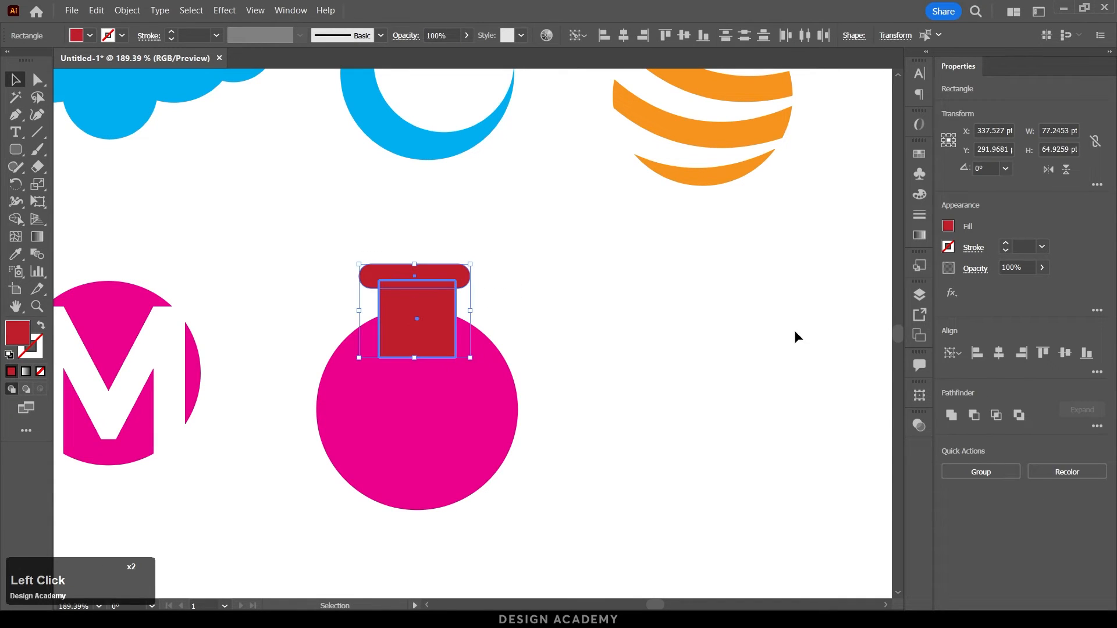
left_click(627, 353)
Merge the circle, square and rounded rectangle into one flask silhouette with the Shape Builder tool.
left_click_drag(599, 563, 271, 239)
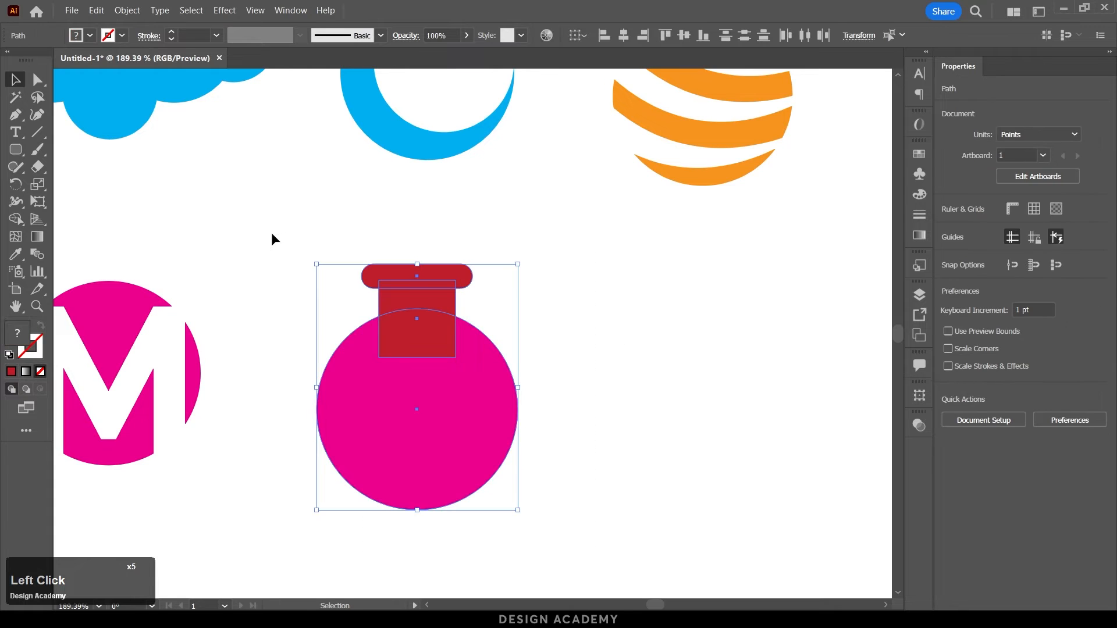
key("shift+m")
left_click_drag(431, 433, 423, 256)
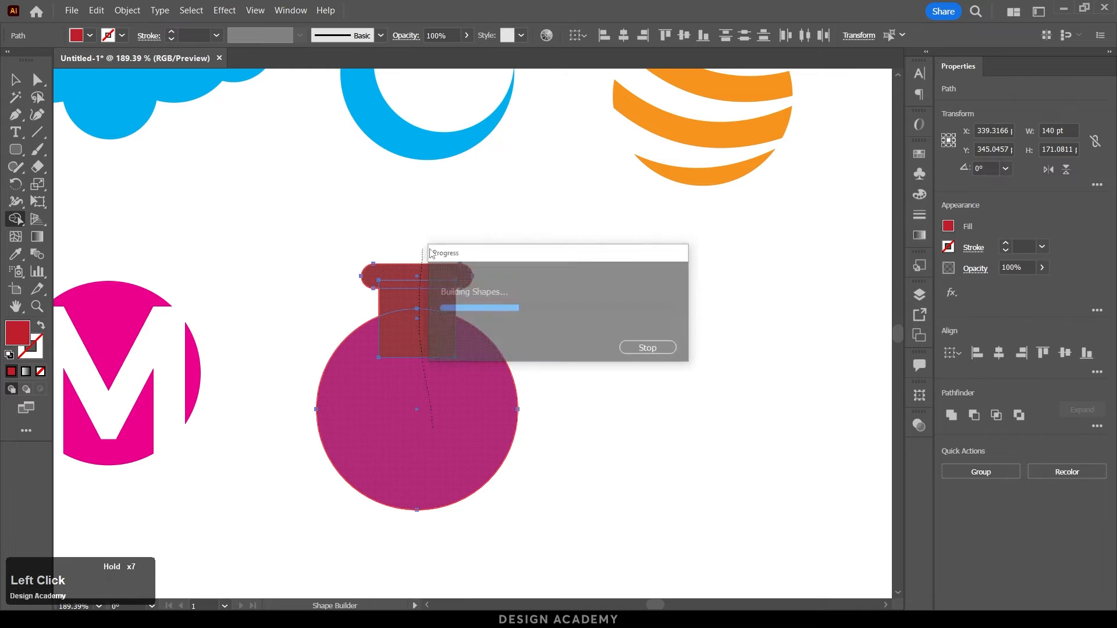
key("v")
left_click(625, 340)
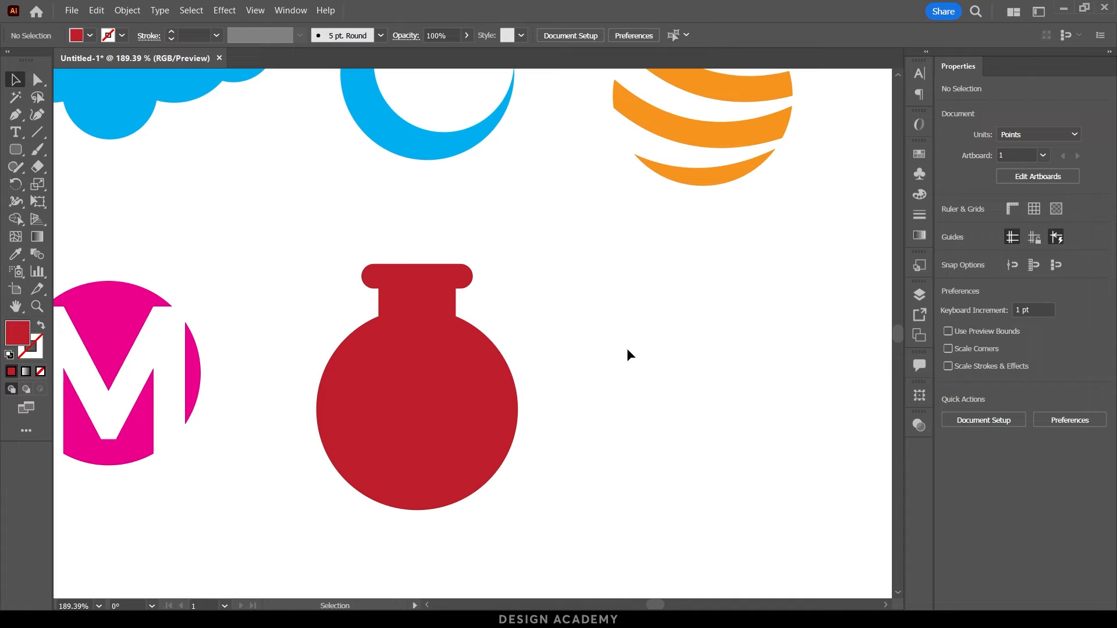
Draw an open V-shaped path about 103 by 52 pt beside the flask with the Pen tool, using 45-degree segments.
left_click_drag(627, 348, 380, 337)
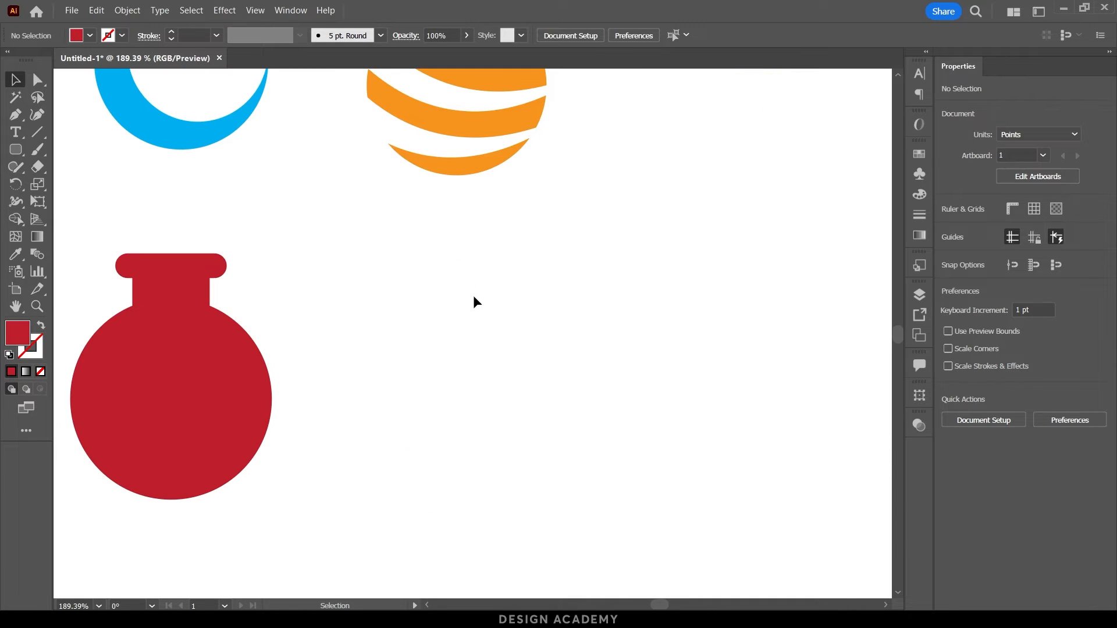
left_click(15, 115)
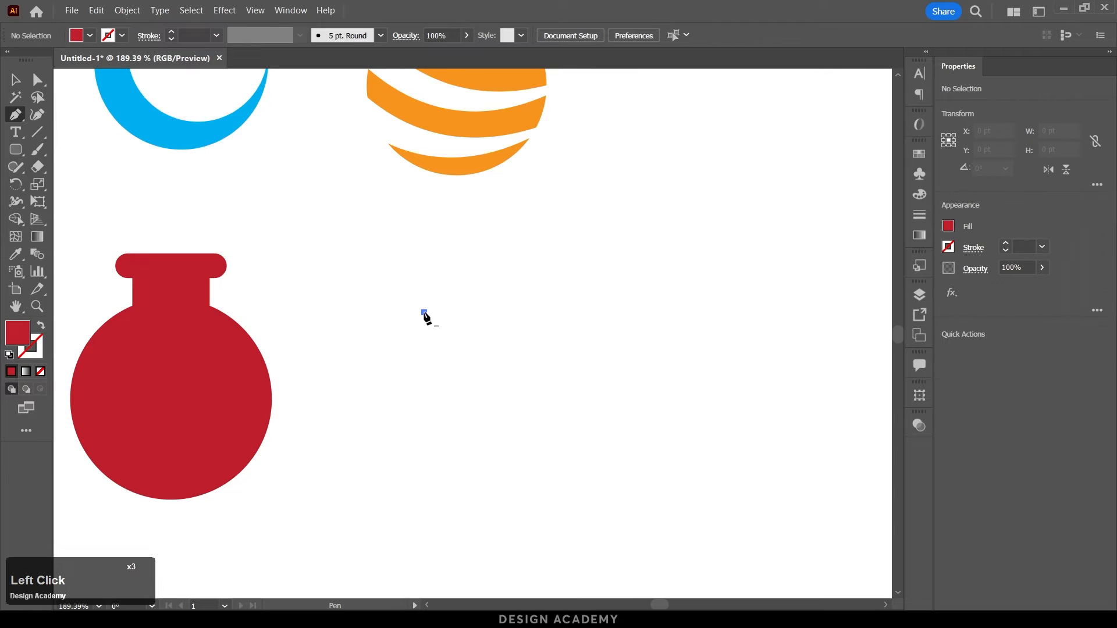
left_click(498, 385, "shift")
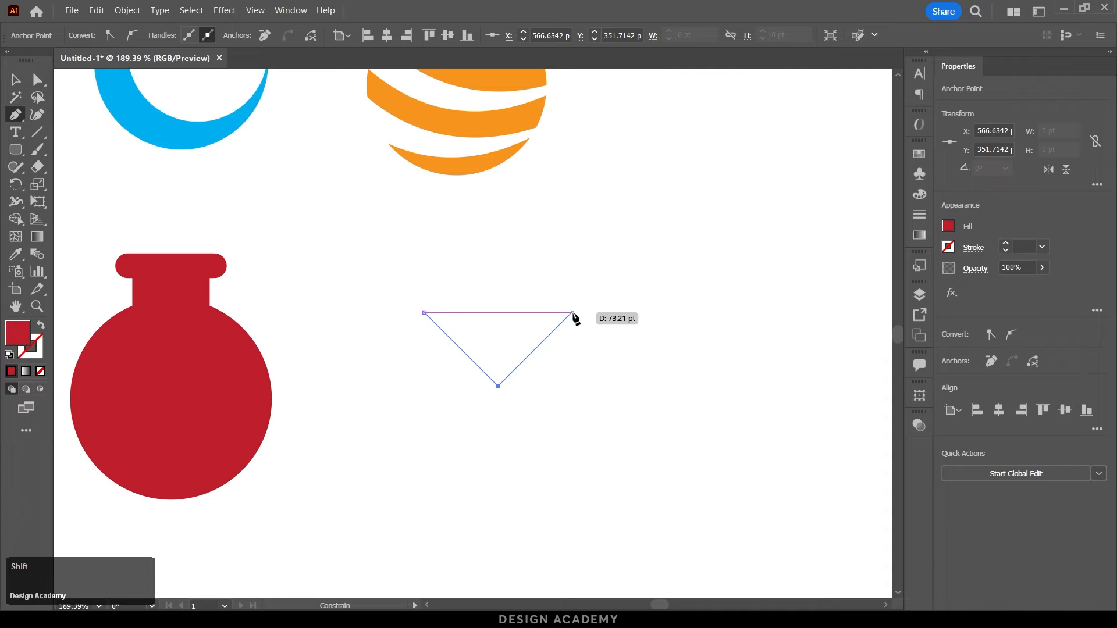
left_click(572, 313)
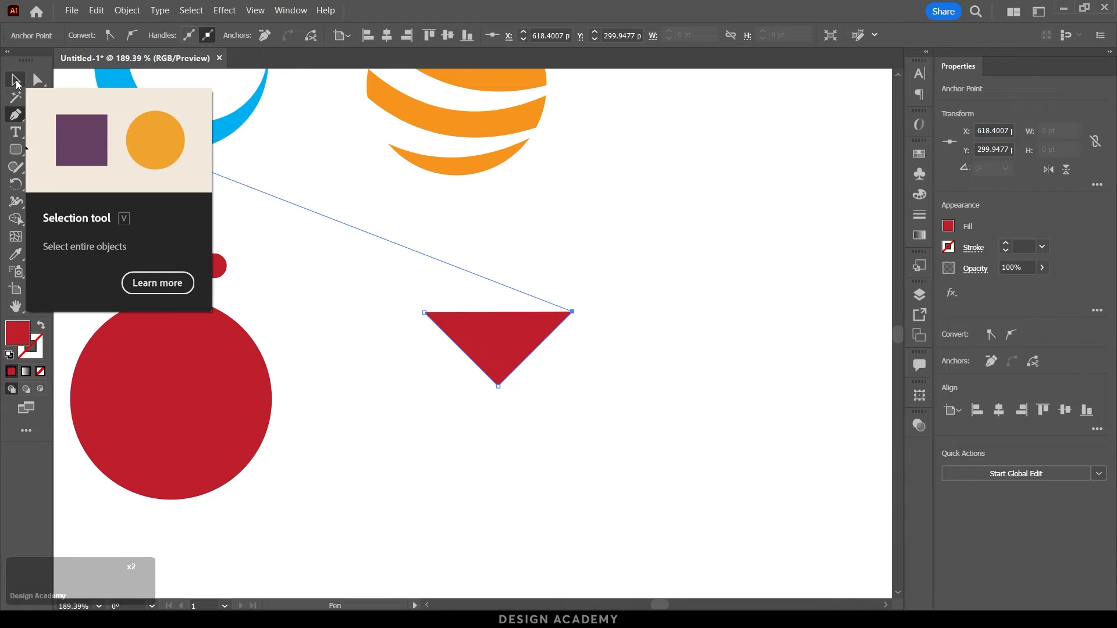
left_click(16, 86)
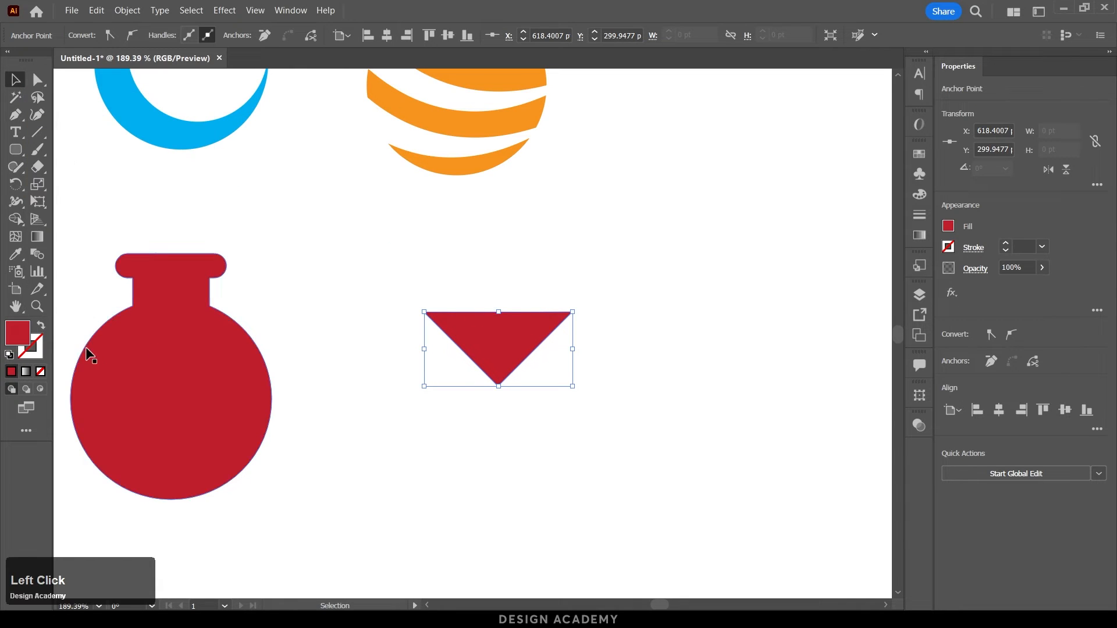
Swap the V path's red fill to its stroke and raise the stroke weight to 64 pt.
left_click(41, 326)
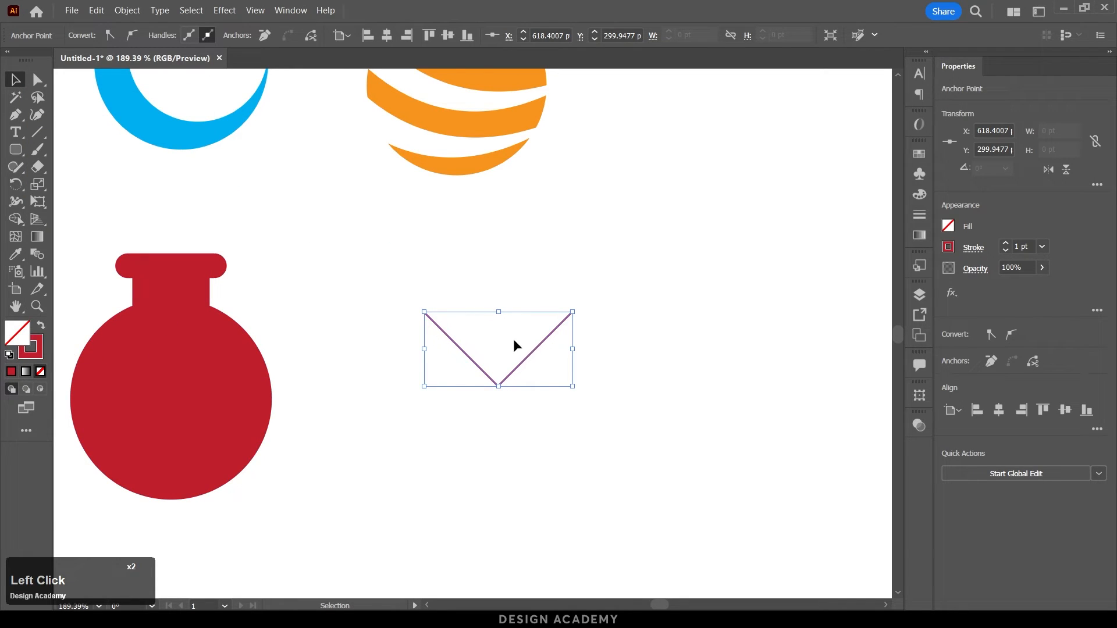
left_click(1006, 246)
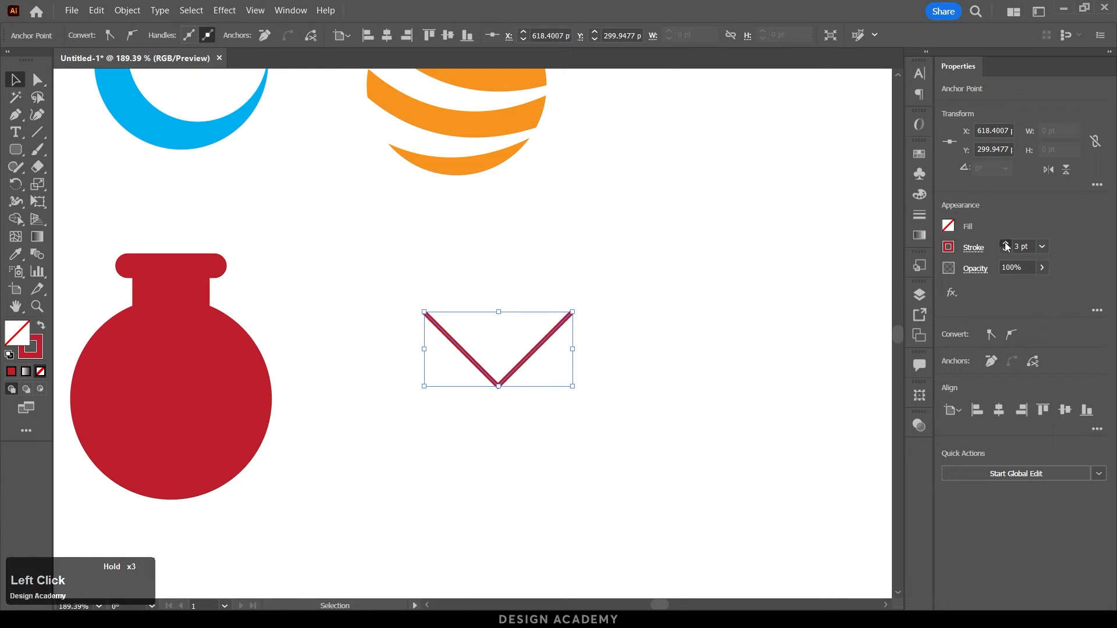
left_click_drag(1006, 246, 1005, 246)
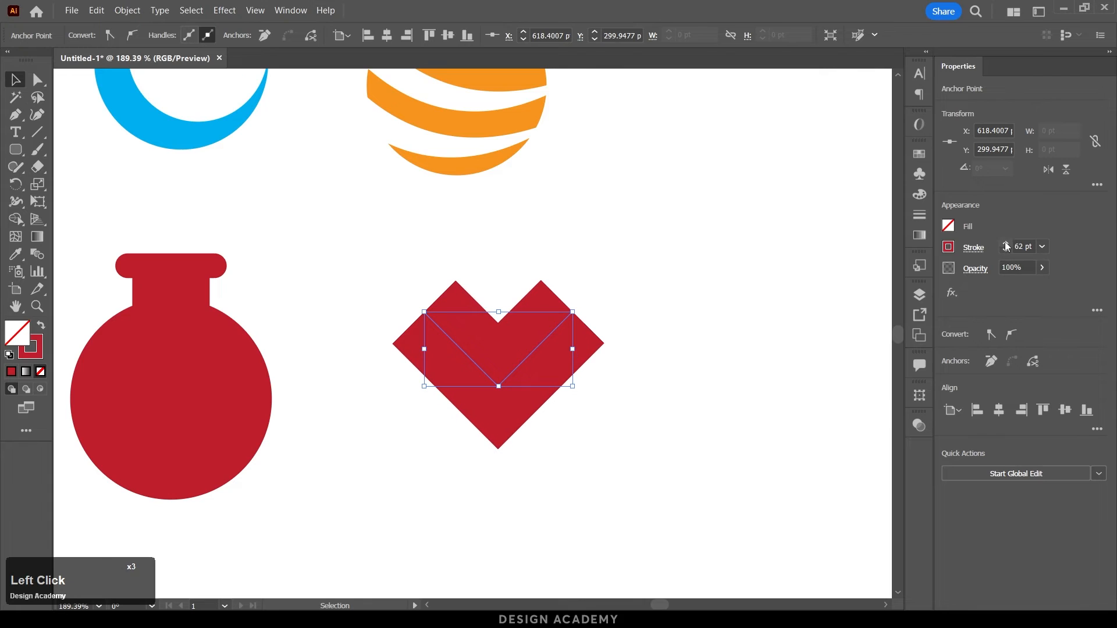
double_click(1006, 246)
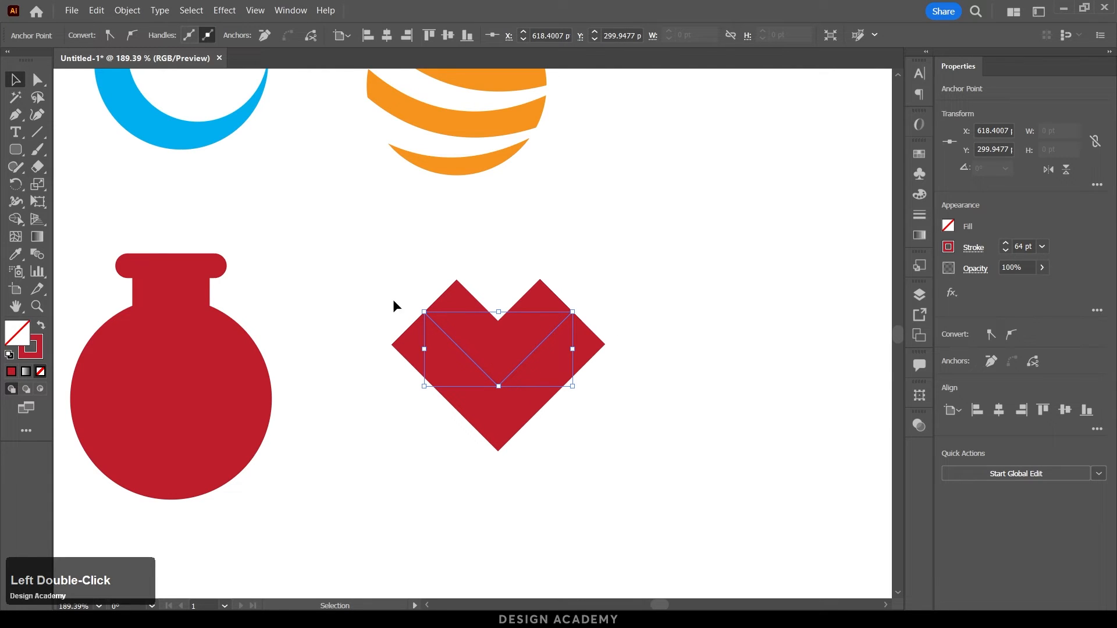
Give the V path's stroke round caps and increase its weight to 101 pt to form a heart.
left_click(980, 250)
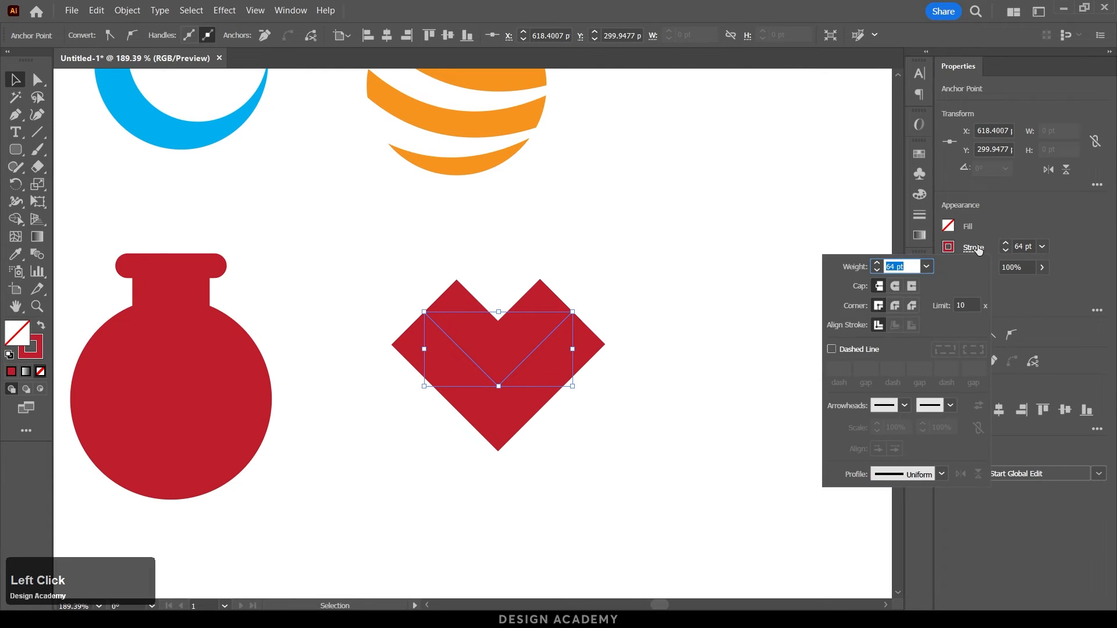
left_click(895, 286)
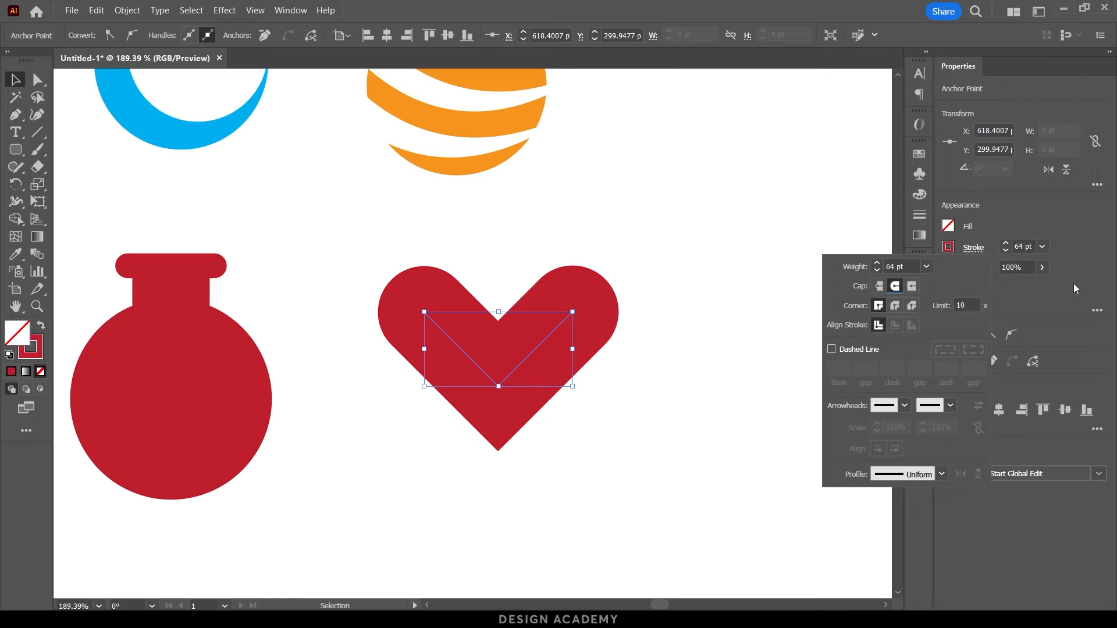
left_click(291, 10)
left_click(291, 10)
left_click(376, 481)
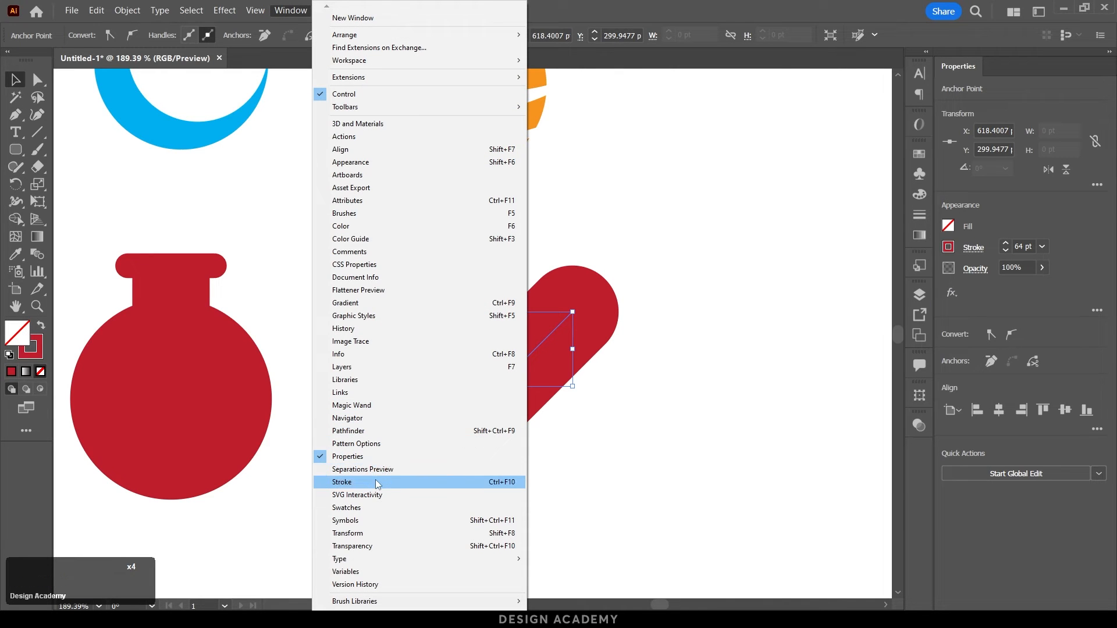
left_click(792, 166)
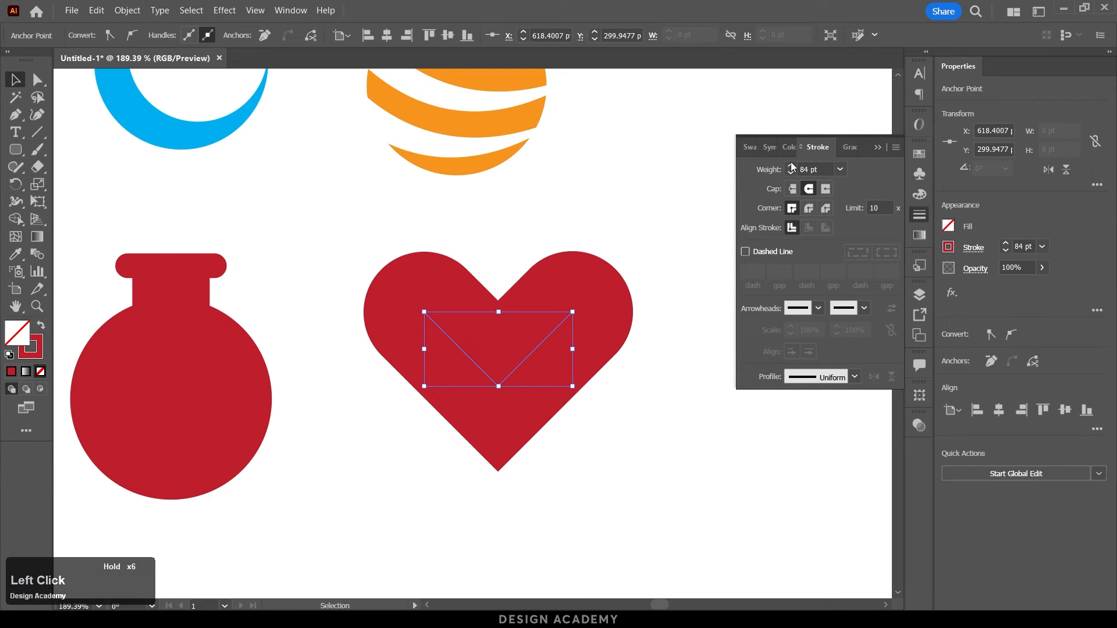
left_click(790, 166)
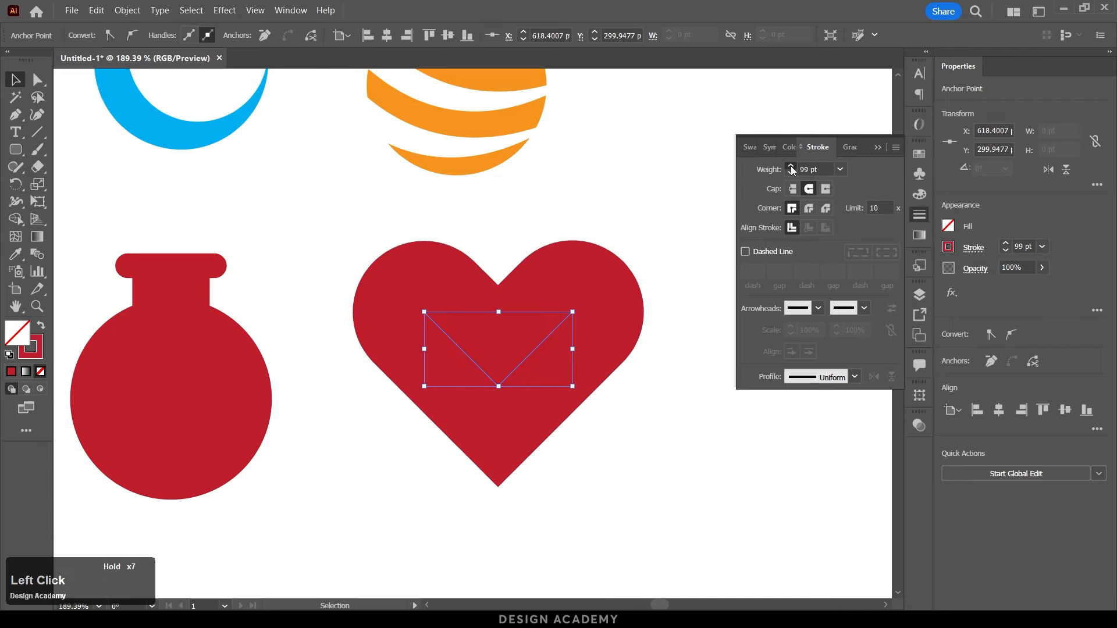
left_click(791, 173)
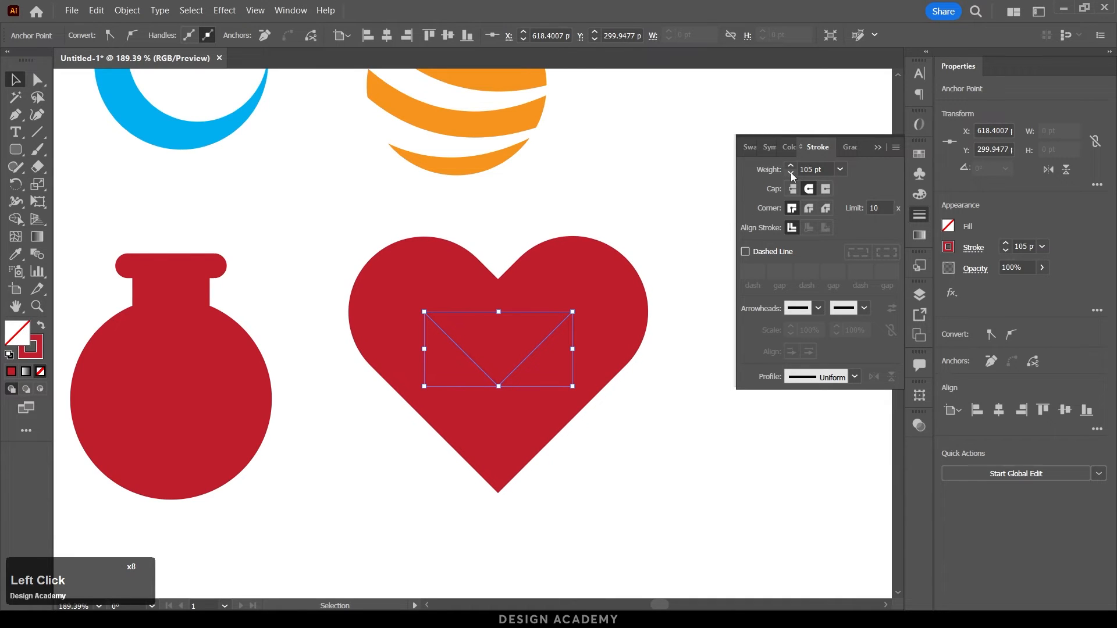
left_click(681, 198)
Expand the heart's stroke into a filled shape and put away the stroke settings.
left_click_drag(680, 235, 404, 473)
left_click(127, 10)
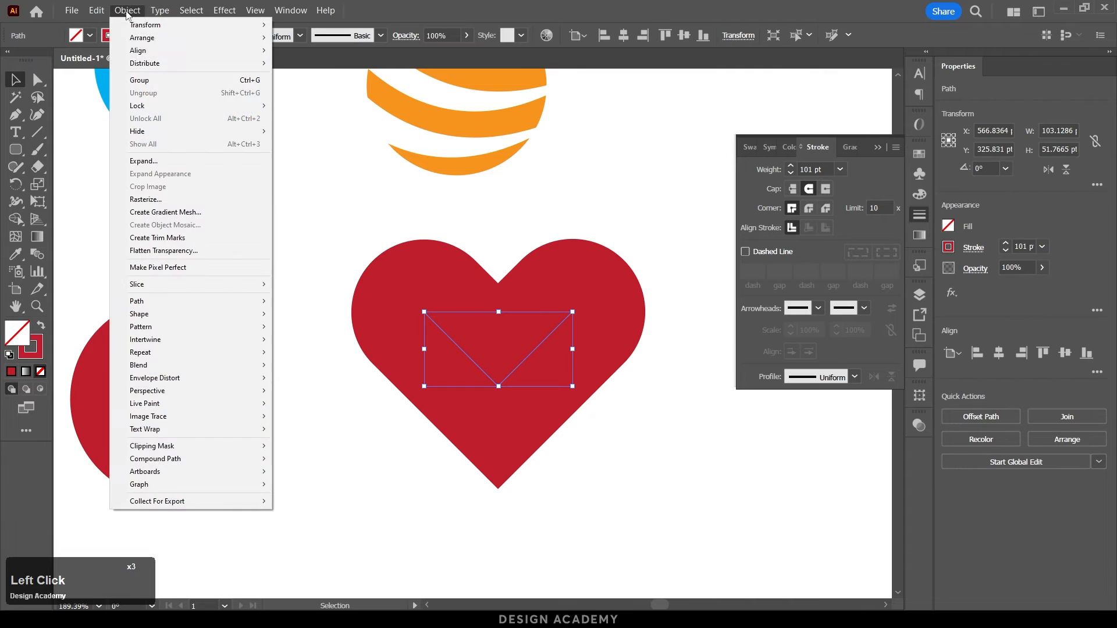
left_click(166, 163)
left_click(541, 389)
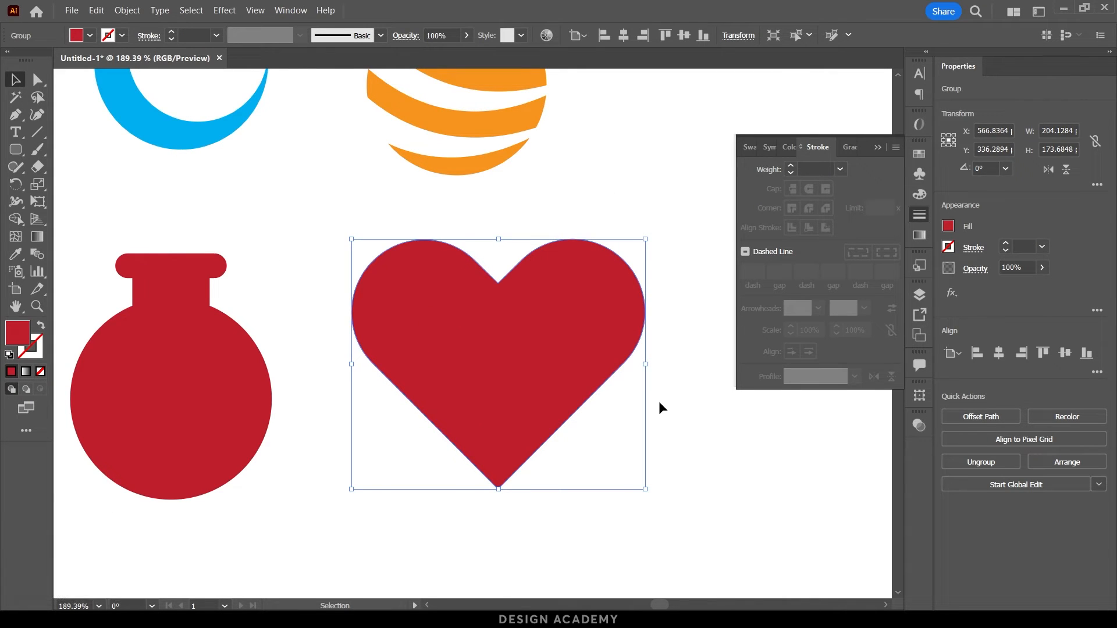
left_click(919, 215)
Draw a circle about 91 pt in diameter beside the heart with the Ellipse tool and fill it orange.
left_click(15, 150)
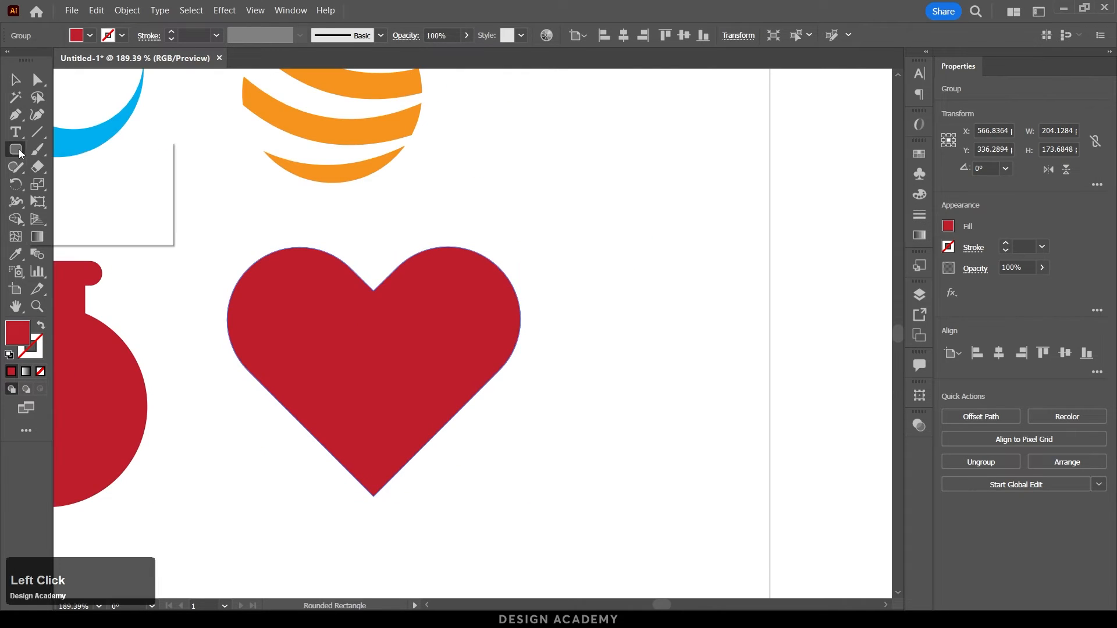
left_click_drag(19, 153, 70, 187)
left_click(70, 186)
mouse_move(593, 235)
left_mouse_down()
mouse_move(685, 350)
mouse_move(725, 366)
left_mouse_up()
left_click(948, 225)
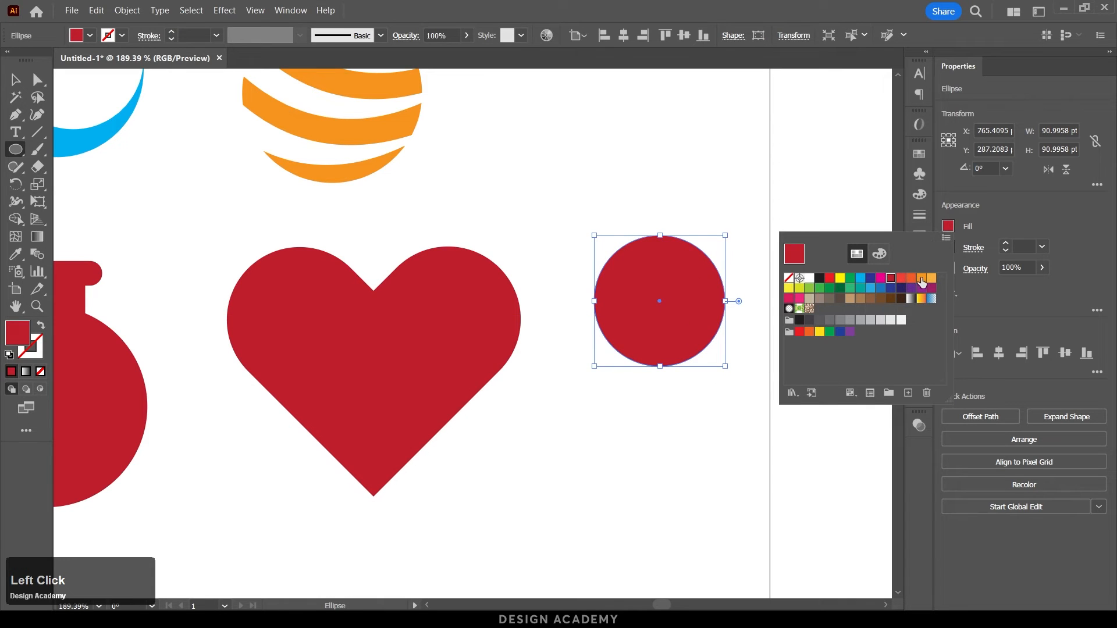
left_click(922, 280)
Raise the orange circle's top anchor point by about 39 pt and convert it to a corner to form a drop.
left_click(38, 81)
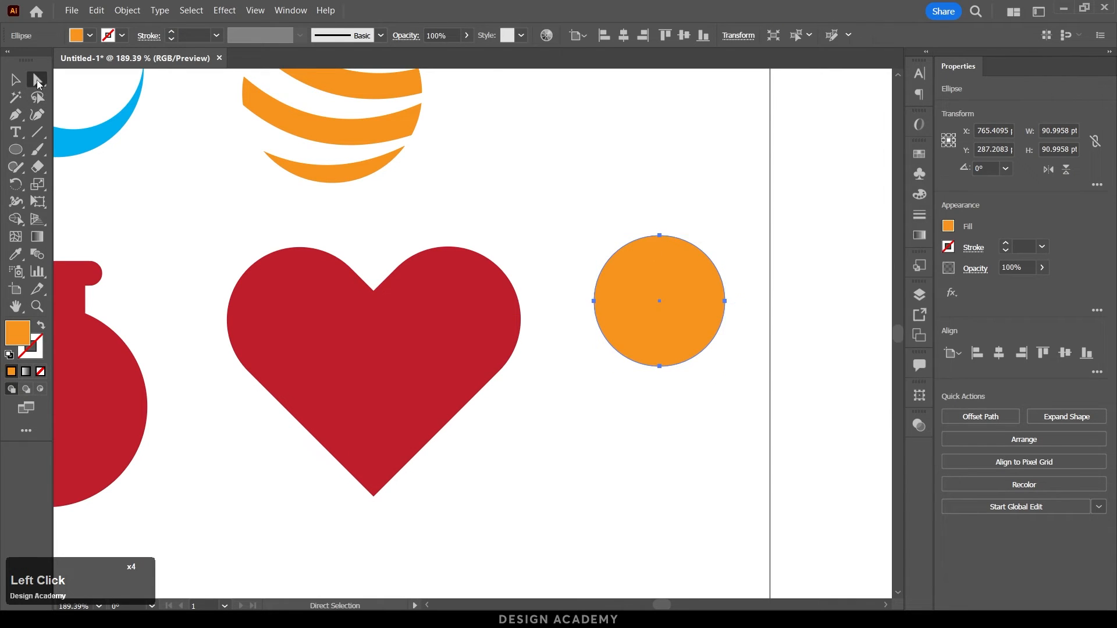
left_click(659, 235)
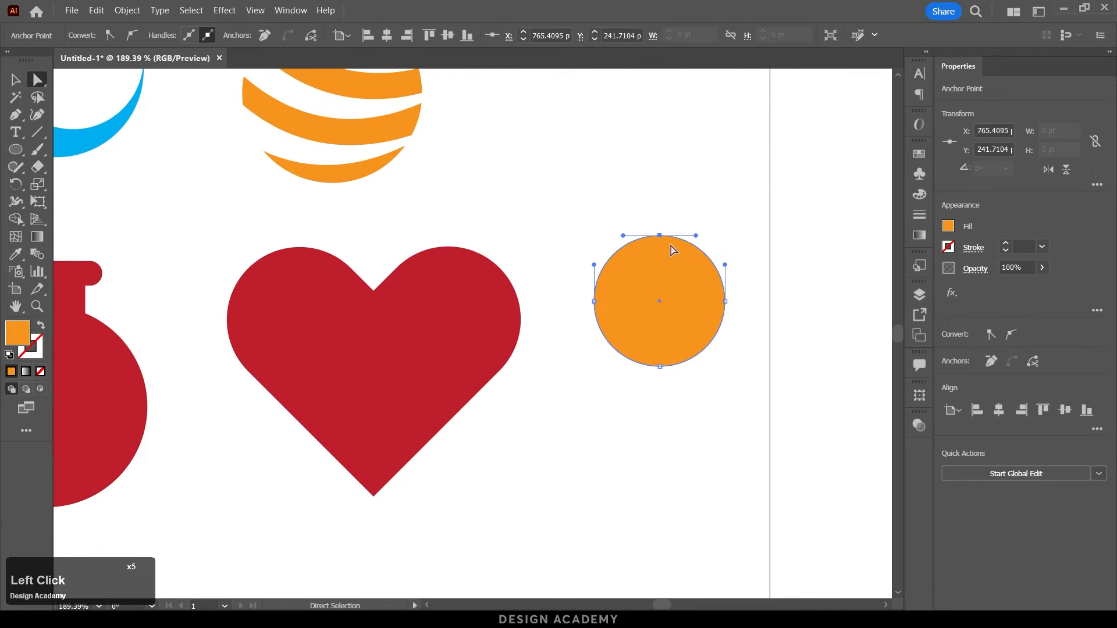
left_click_drag(654, 244, 654, 187)
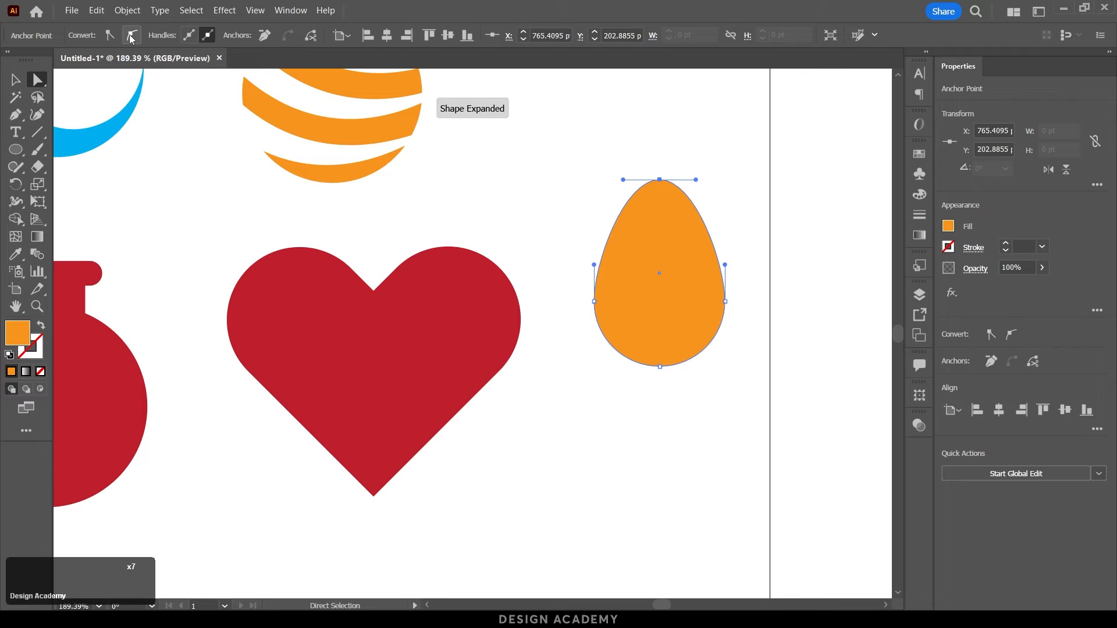
left_click(109, 35)
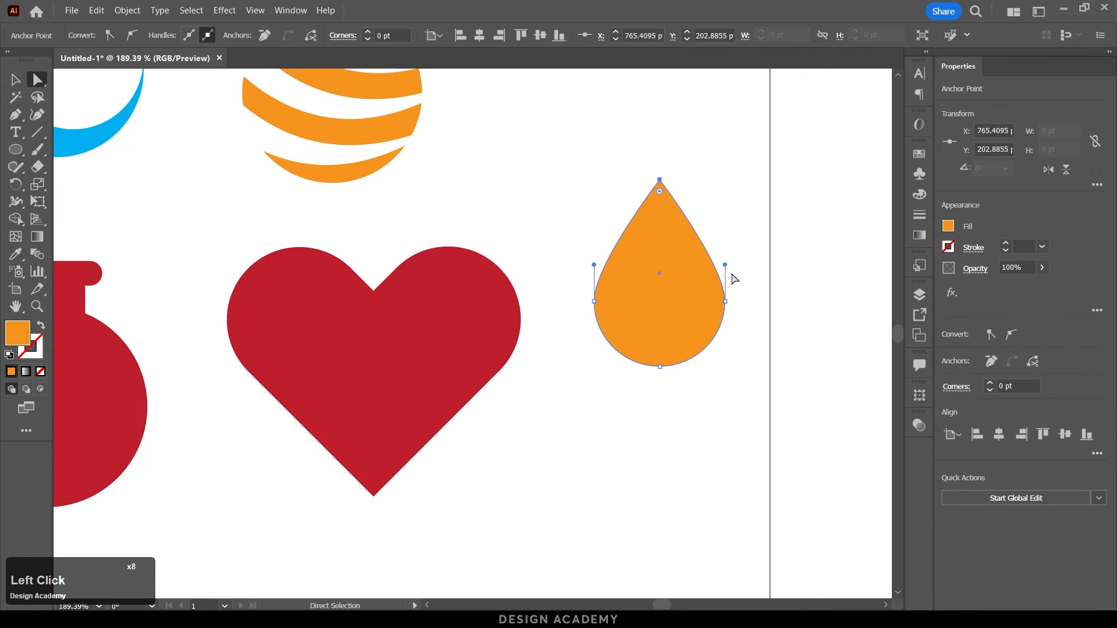
Show the handles of the drop's two side anchor points and lengthen both upper handles slightly to round its shoulders.
left_click_drag(725, 265, 725, 258)
key("ctrl+z")
left_click_drag(560, 276, 760, 319)
left_click_drag(561, 284, 752, 316)
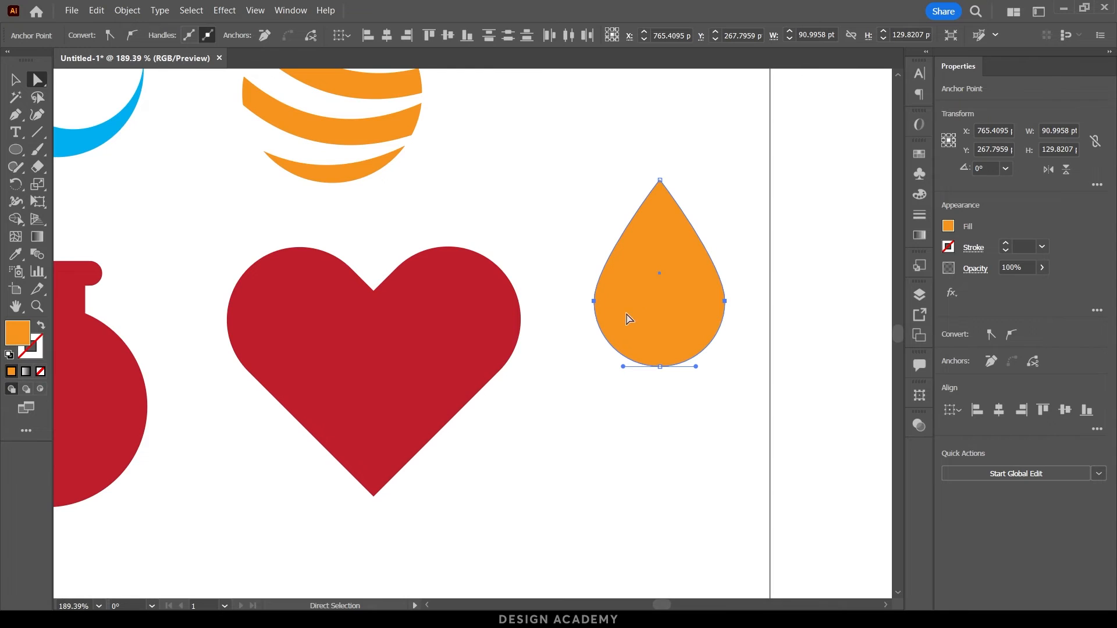
left_click(190, 35)
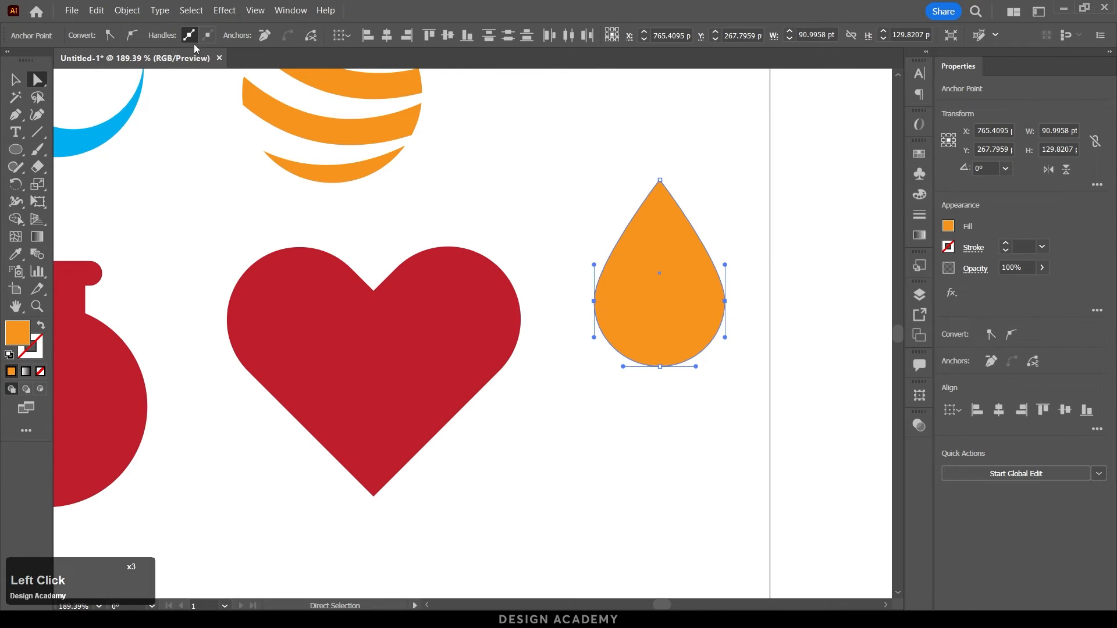
left_click_drag(725, 265, 725, 254)
left_click_drag(594, 265, 594, 256)
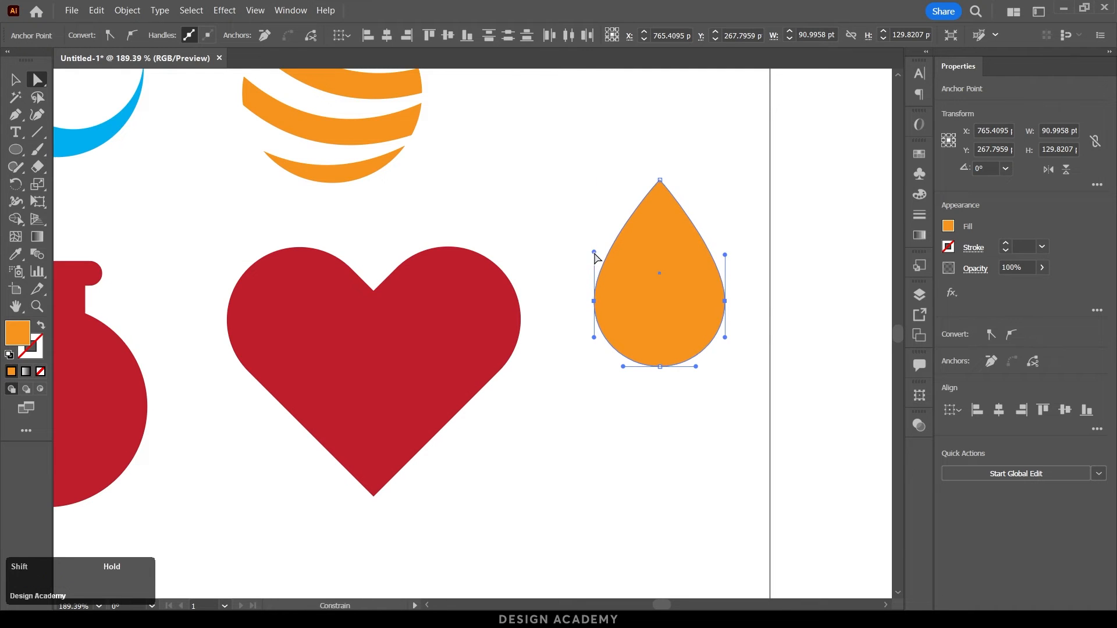
key("v")
left_click(756, 300)
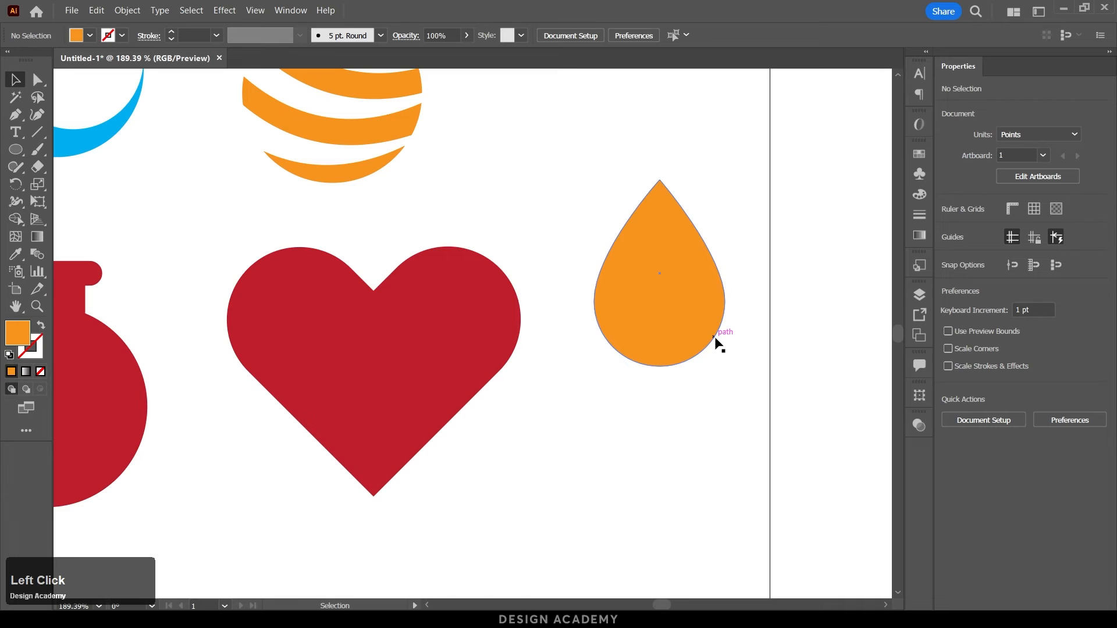
Shrink the drop to about 61 by 87 pt below the heart's notch and centre the two shapes horizontally.
left_click(715, 340)
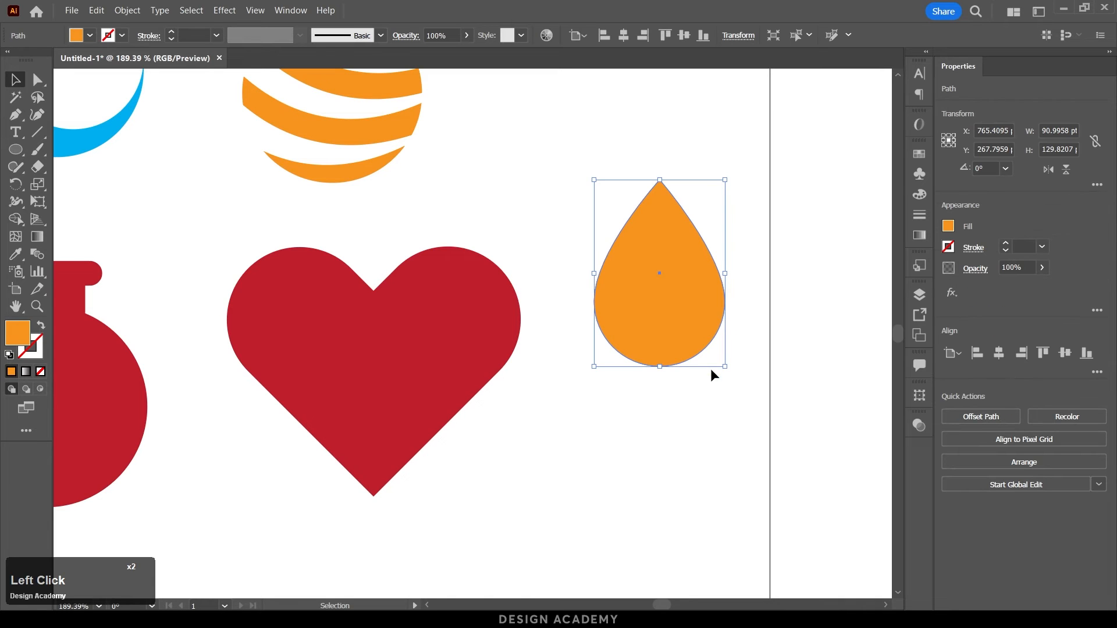
left_click_drag(661, 370, 662, 304)
left_click_drag(692, 247, 404, 348)
left_click_drag(571, 424, 225, 312)
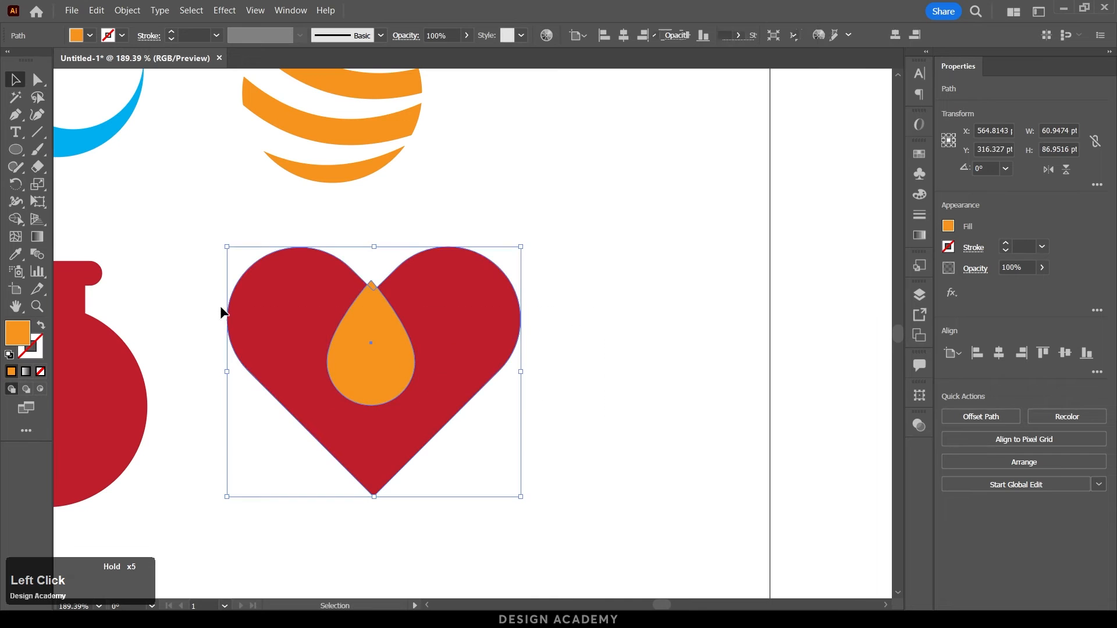
left_click(623, 35)
left_click(523, 386)
Lower the drop so its tip sits at the heart's notch, and select both shapes.
key("ctrl+space")
left_click_drag(348, 381, 511, 358)
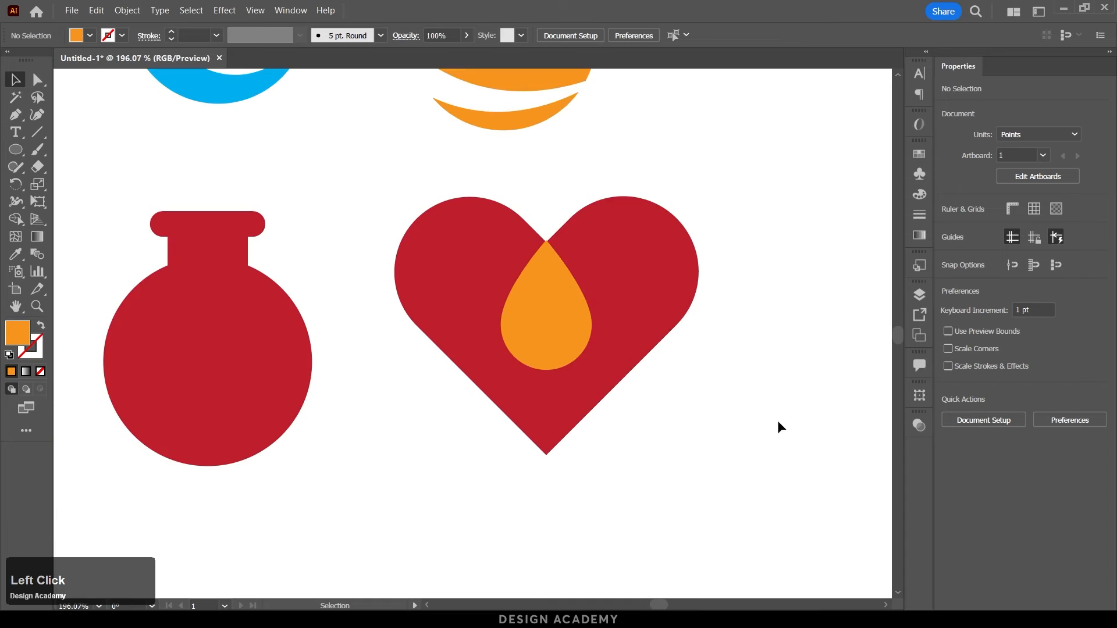
key("ctrl+space")
left_click_drag(534, 242, 798, 244)
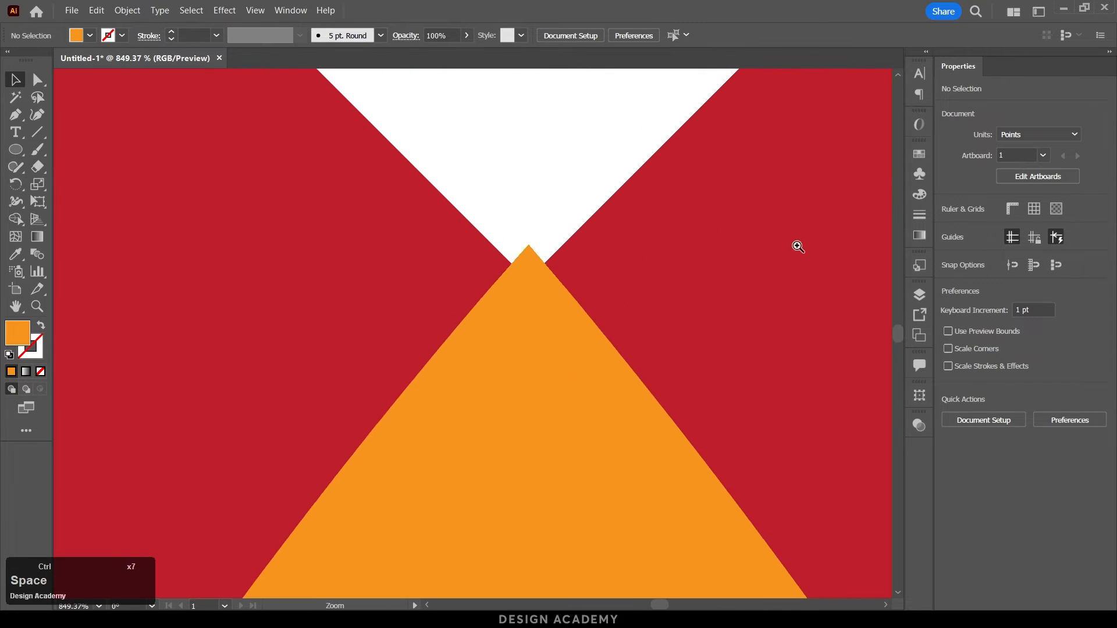
left_click_drag(553, 197, 536, 361)
left_click(534, 299)
left_click_drag(532, 210, 512, 379)
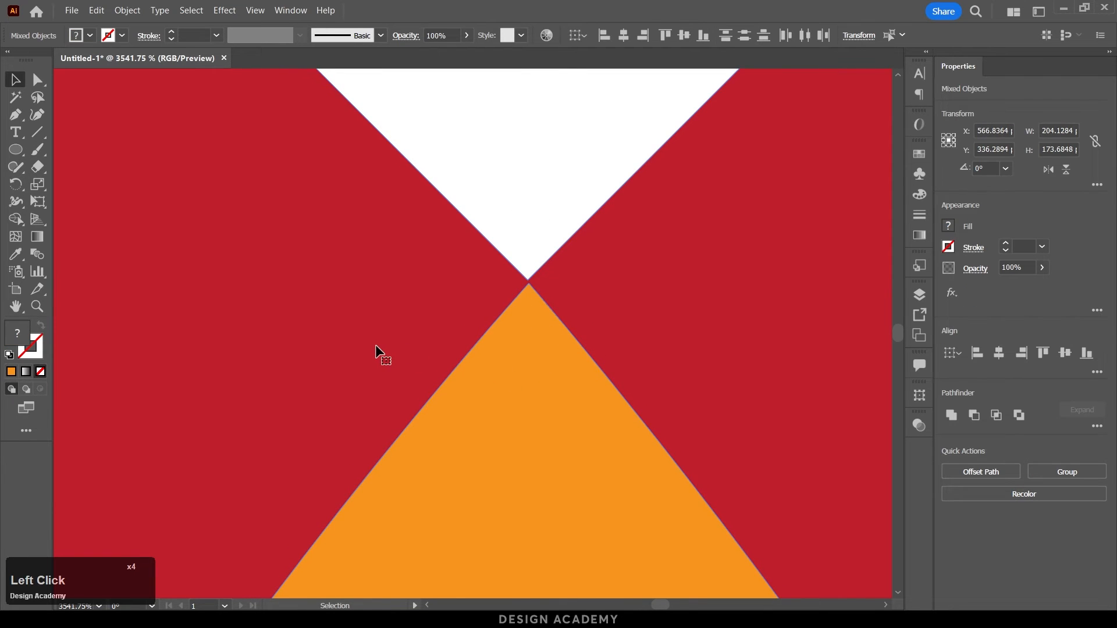
Try to separate the drop area from the heart with the Shape Builder tool, and undo it.
left_click(16, 219)
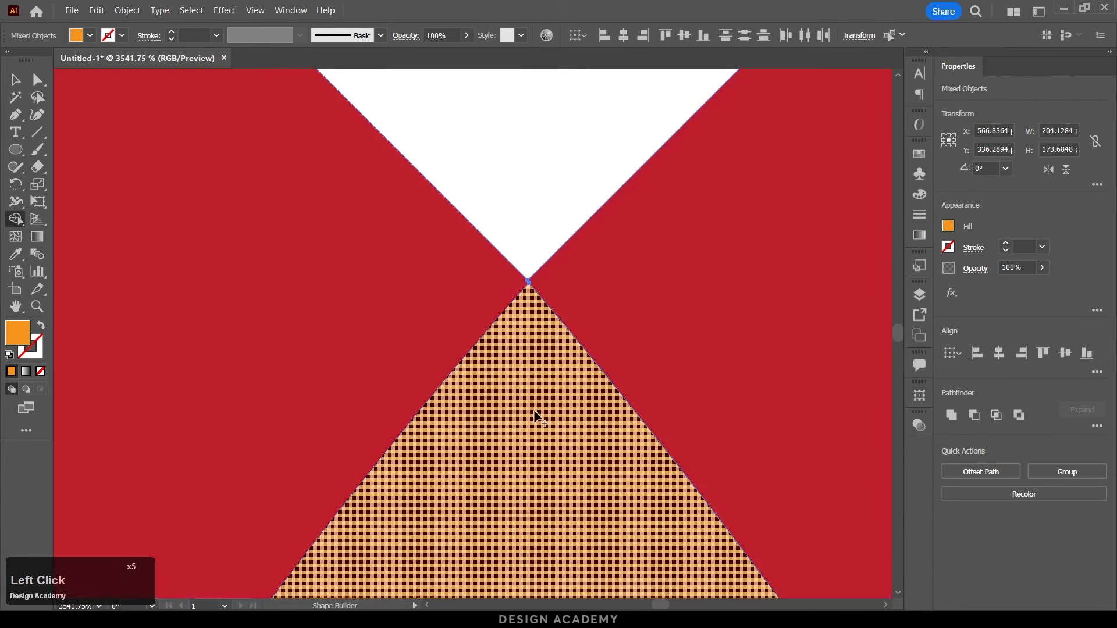
left_click(533, 409)
left_click(402, 332)
left_click_drag(572, 282, 500, 282)
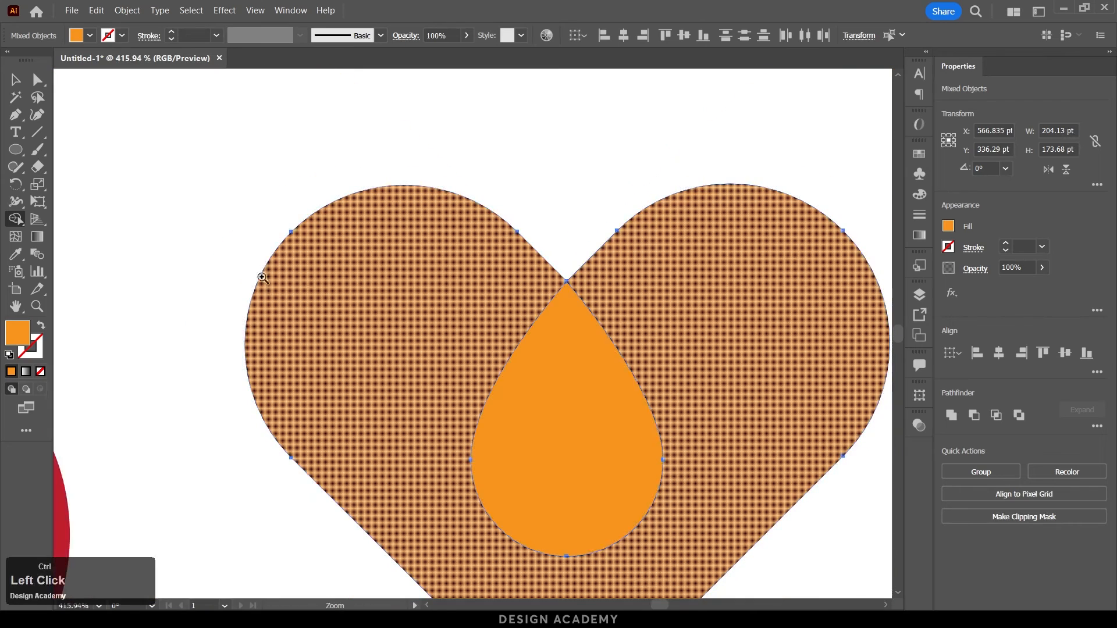
key("ctrl+z")
Move the drop up slightly so its tip extends past the heart's notch, and select both shapes.
key("v")
left_click(570, 196)
left_click_drag(570, 349, 571, 329)
left_click_drag(545, 212, 362, 204)
left_click_drag(476, 286, 409, 334)
left_click_drag(377, 247, 560, 384)
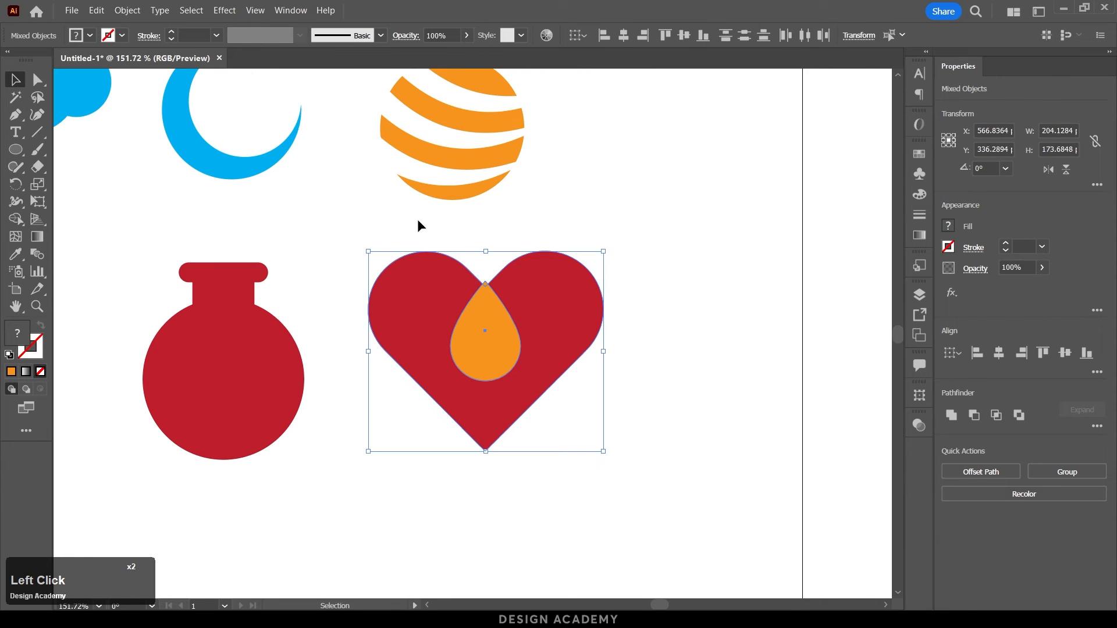
Cut the whole drop, including its tip, out of the heart with the Shape Builder tool.
left_click_drag(406, 249, 556, 367)
scroll(487, 295, "up", 3)
left_click(495, 311, "shift")
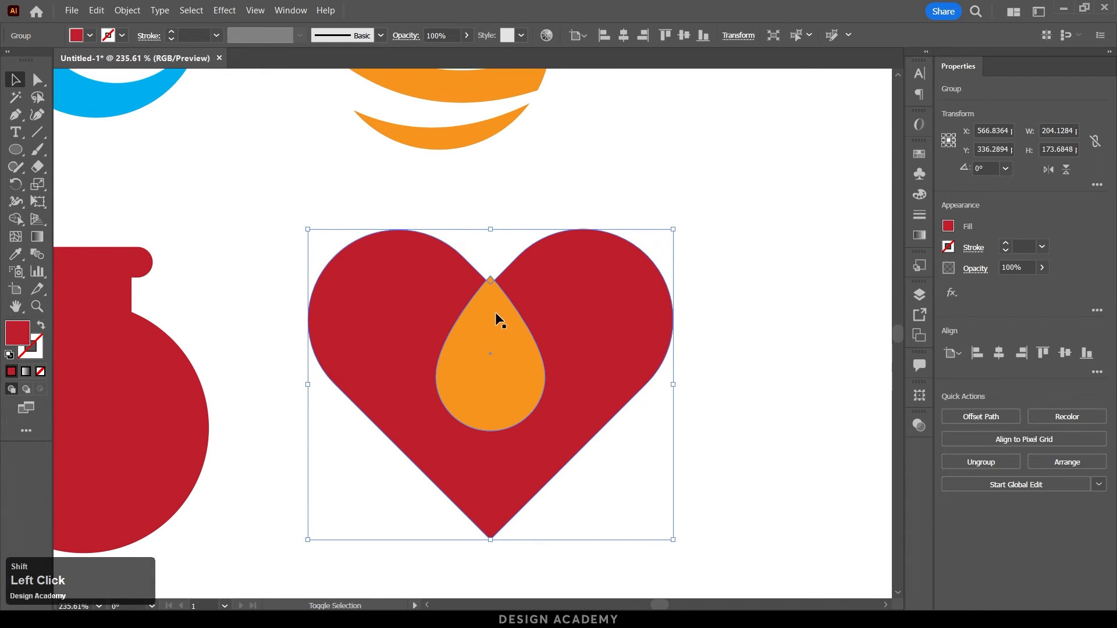
left_click_drag(455, 229, 495, 283)
left_click_drag(403, 194, 583, 368)
key("shift+m")
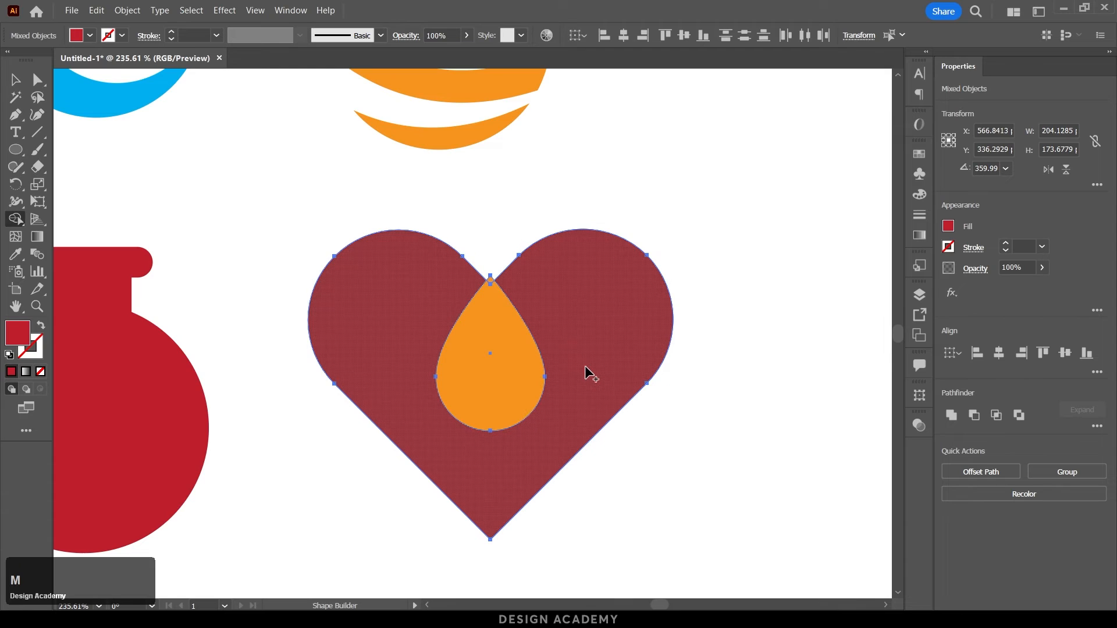
left_click(501, 397, "alt")
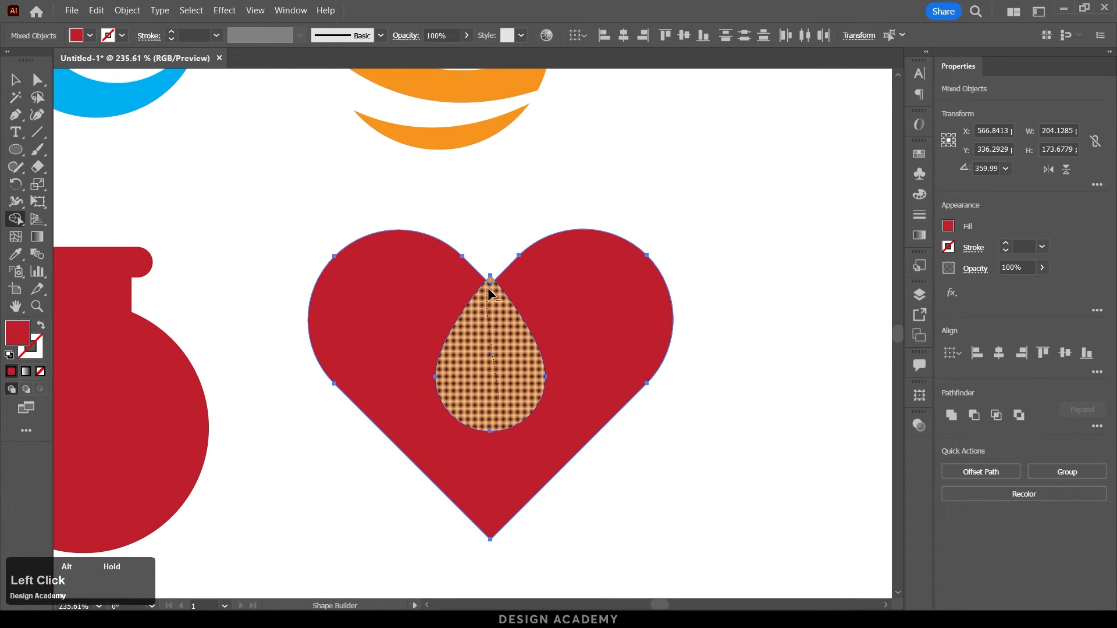
left_click(492, 270, "alt")
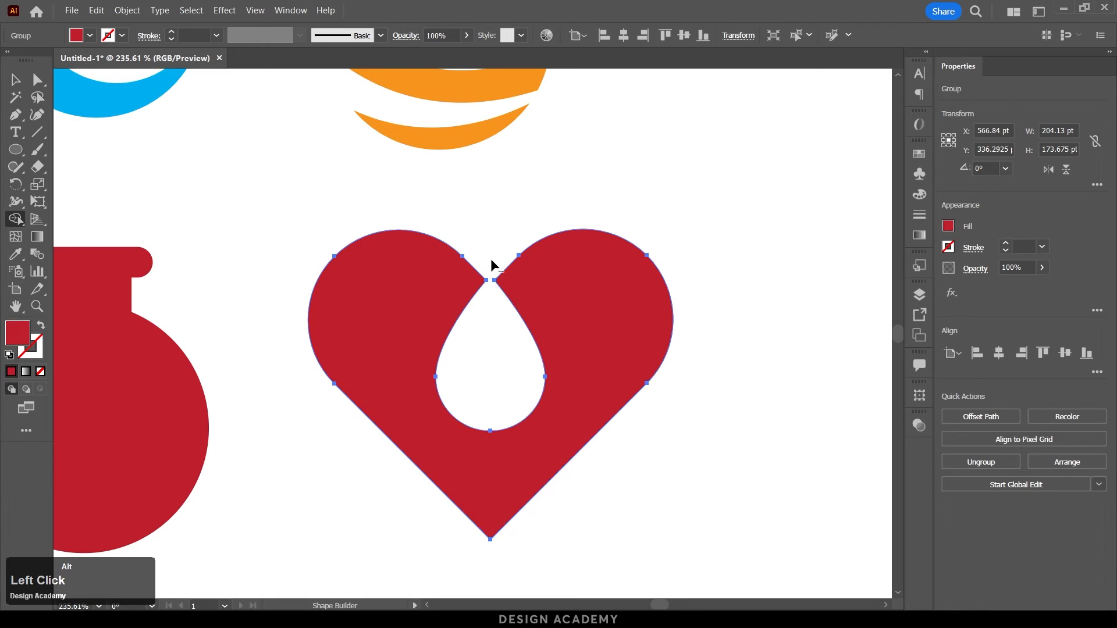
key("v")
left_click(501, 231)
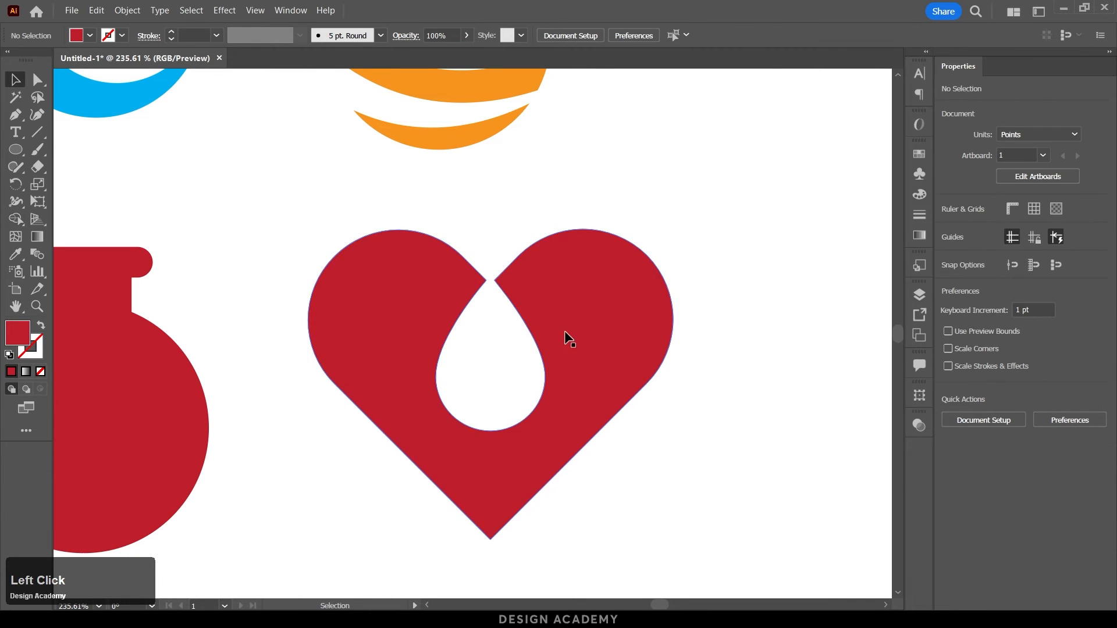
left_click_drag(531, 329, 387, 319)
left_click_drag(556, 374, 484, 379)
key("space")
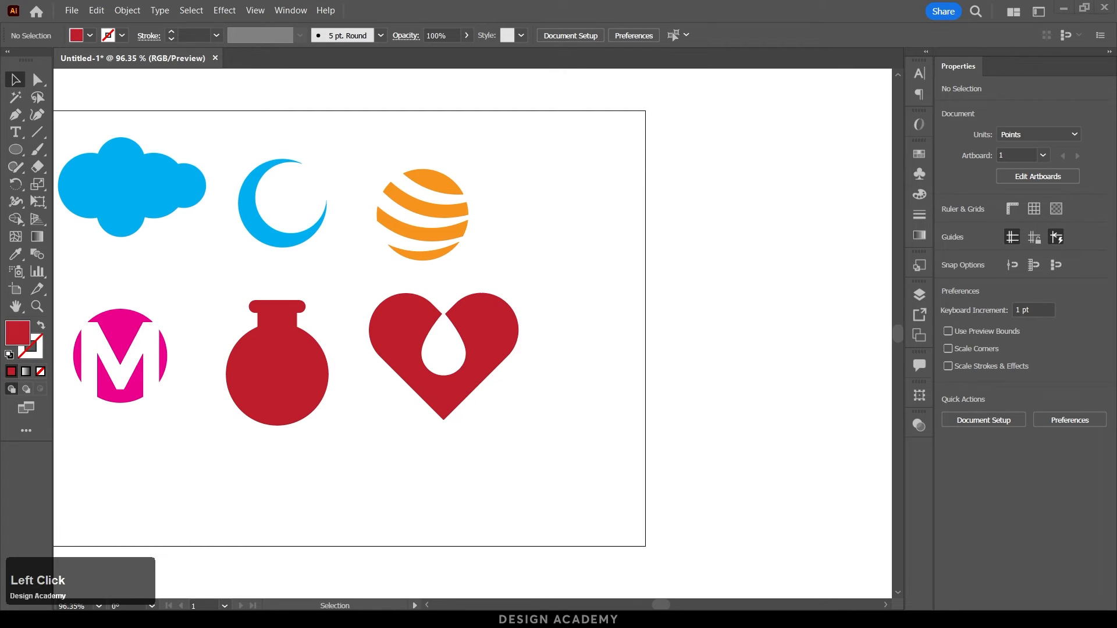
left_click_drag(377, 393, 334, 393)
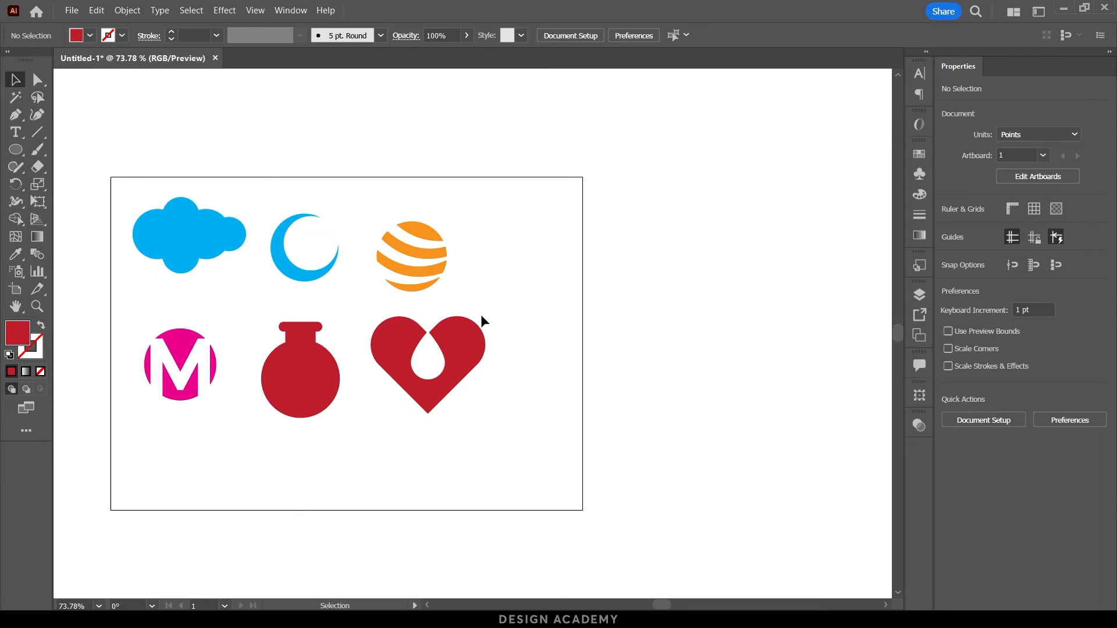
left_click(644, 487)
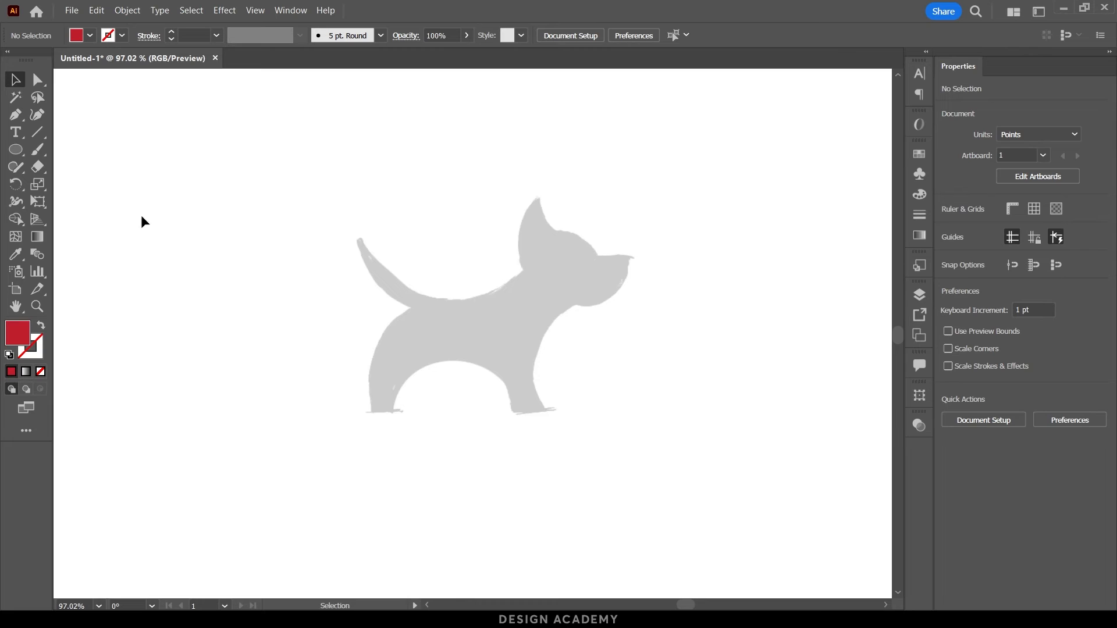
Draw a circle with a red stroke and no fill over the dog sketch's back with the Ellipse tool.
left_click(21, 154)
left_click(87, 185)
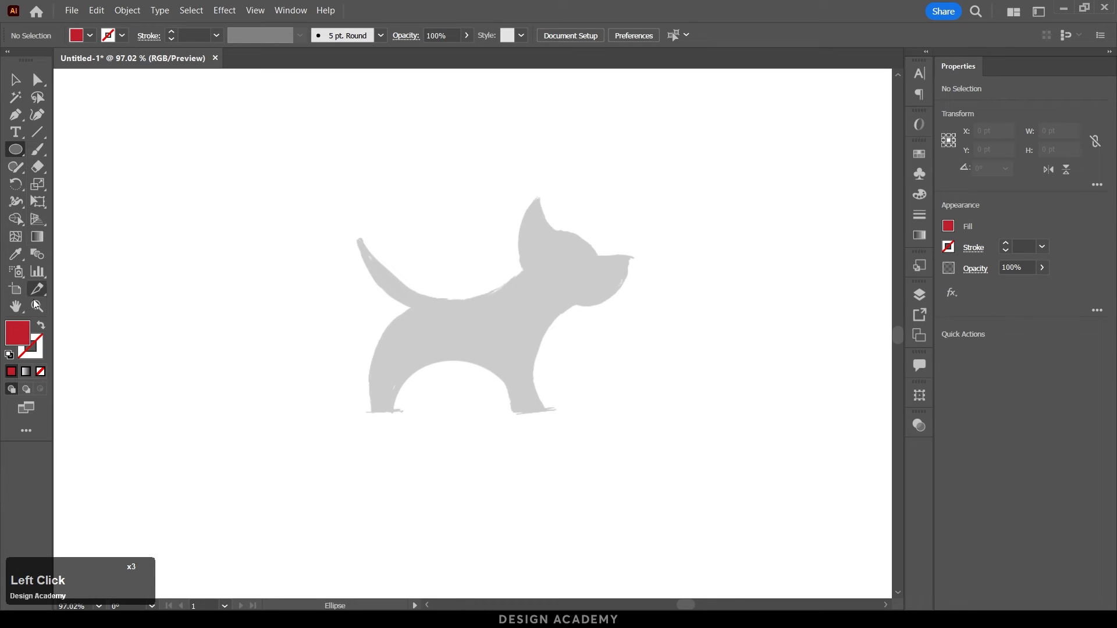
left_click(41, 328)
left_click_drag(358, 135, 581, 365)
Resize the circle to about 289 pt and fit it to the dog's back and the tail's inner curve.
key("v")
mouse_move(547, 326)
left_mouse_down()
mouse_move(546, 272)
mouse_move(530, 266)
left_mouse_up()
left_click_drag(470, 210, 477, 299)
left_click_drag(311, 270, 319, 270)
left_click_drag(488, 404, 488, 412)
left_click_drag(320, 276, 328, 276)
scroll(481, 419, "down", 2)
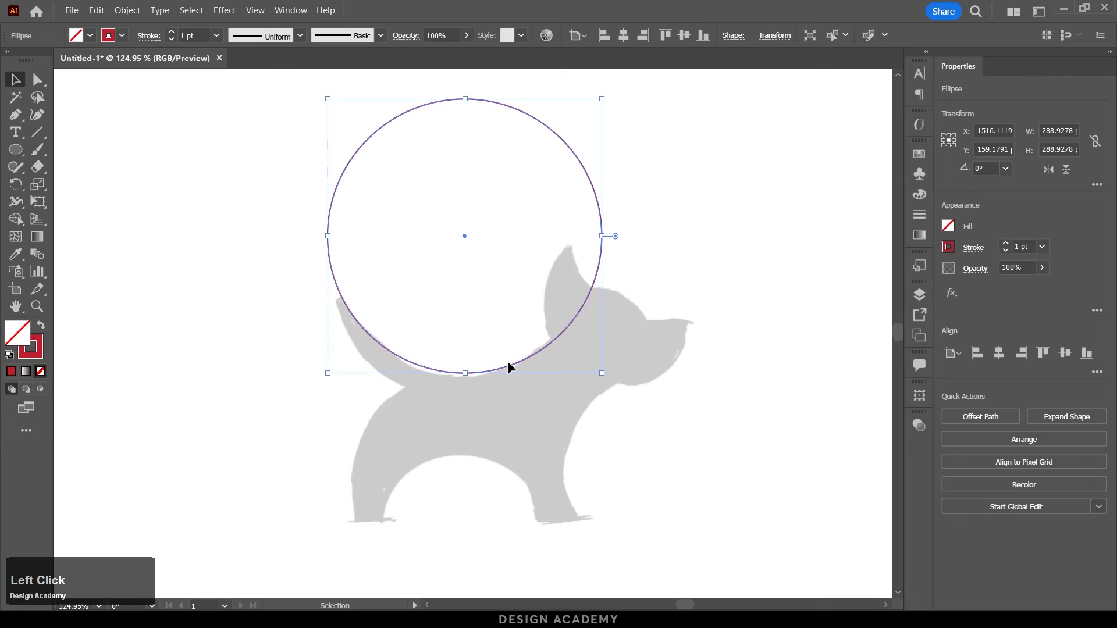
Duplicate the back circle downward, shrink the copy to about 273 pt and fit it to the tail's outer edge.
left_click_drag(508, 364, 510, 400)
left_click_drag(465, 129, 465, 136)
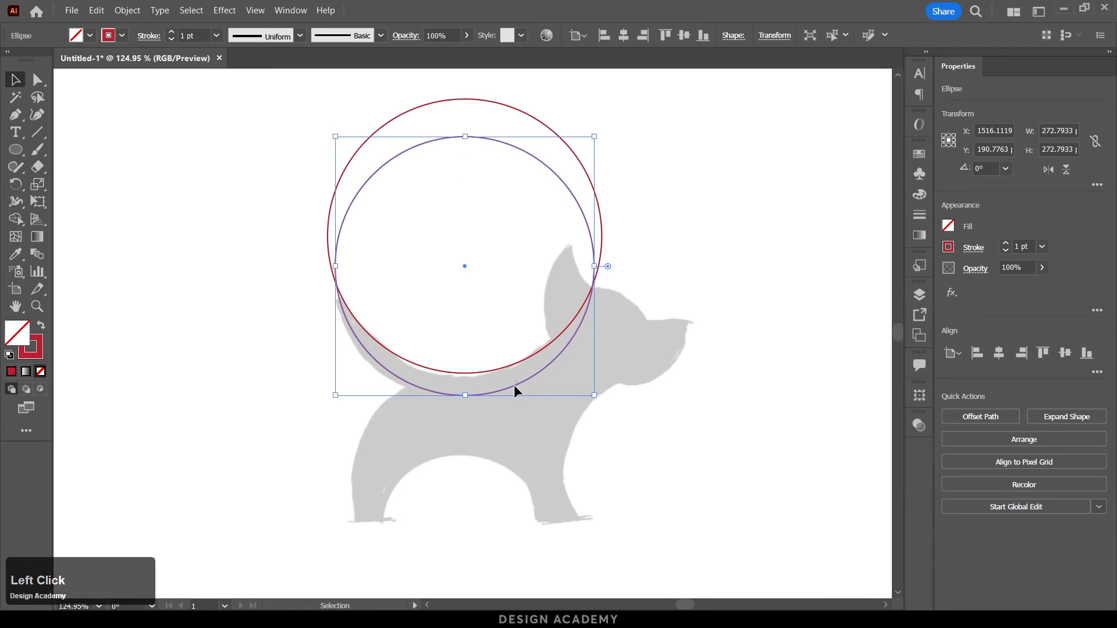
left_click_drag(507, 387, 505, 393)
left_click_drag(342, 353, 456, 374)
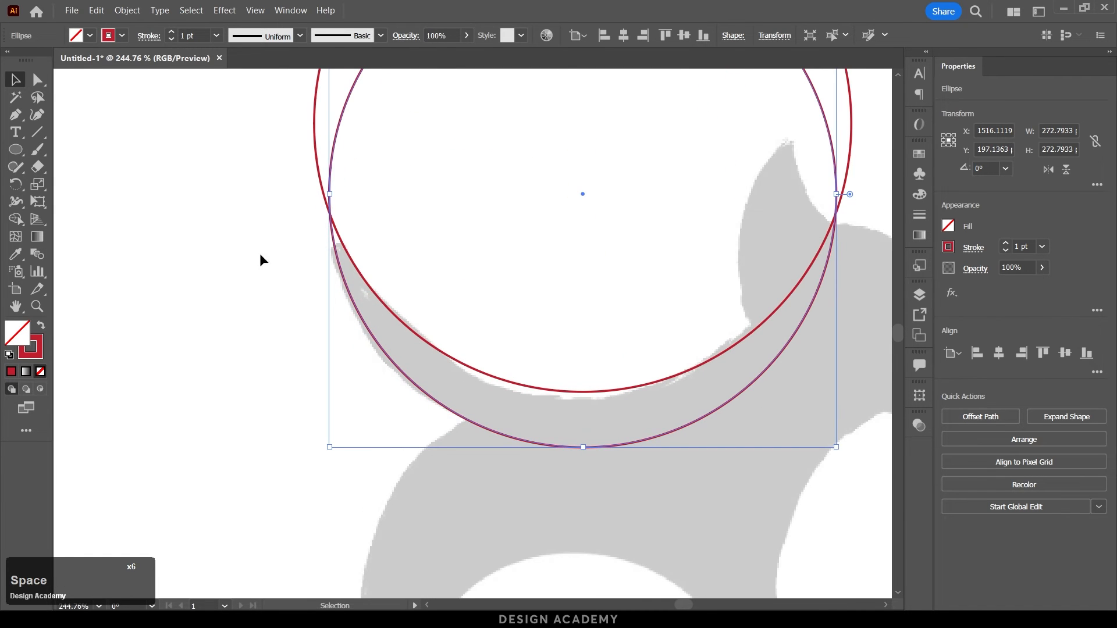
key("b")
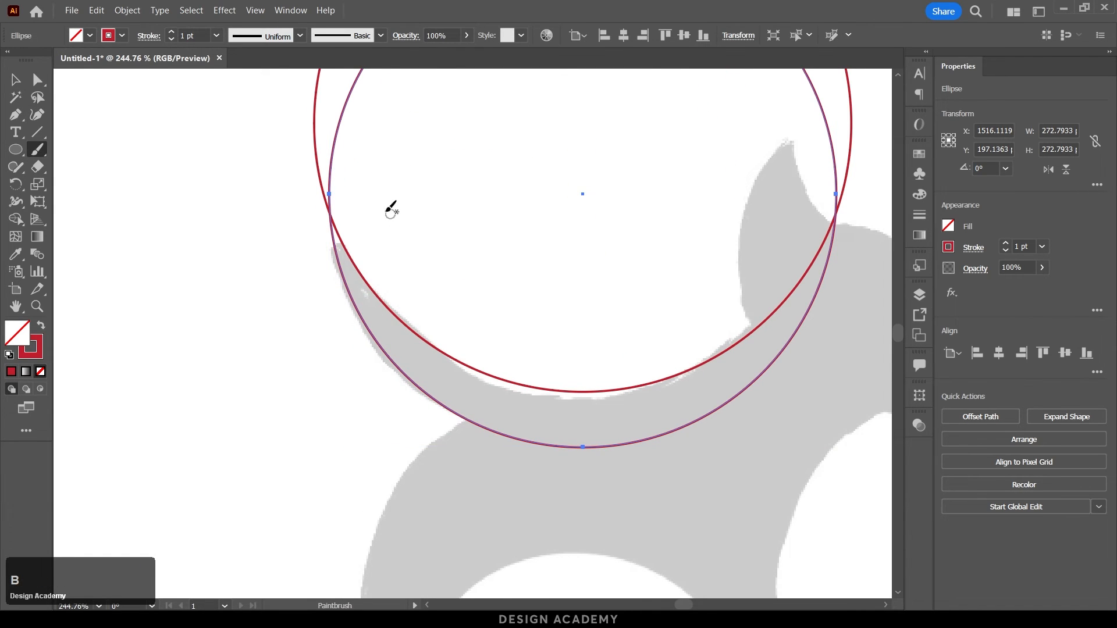
mouse_move(349, 213)
left_mouse_down()
mouse_move(305, 268)
mouse_move(363, 411)
mouse_move(448, 444)
mouse_move(494, 424)
mouse_move(512, 329)
mouse_move(356, 215)
left_mouse_up()
key("ctrl+z")
Draw a circle about 219 pt in diameter and position it along the back edge of the dog's ear.
left_click_drag(393, 285, 259, 276)
left_click_drag(548, 325, 420, 320)
left_click_drag(498, 261, 571, 274)
key("l")
mouse_move(301, 165)
left_mouse_down()
mouse_move(474, 338)
mouse_move(596, 412)
left_mouse_up()
key("v")
left_click_drag(567, 227, 669, 186)
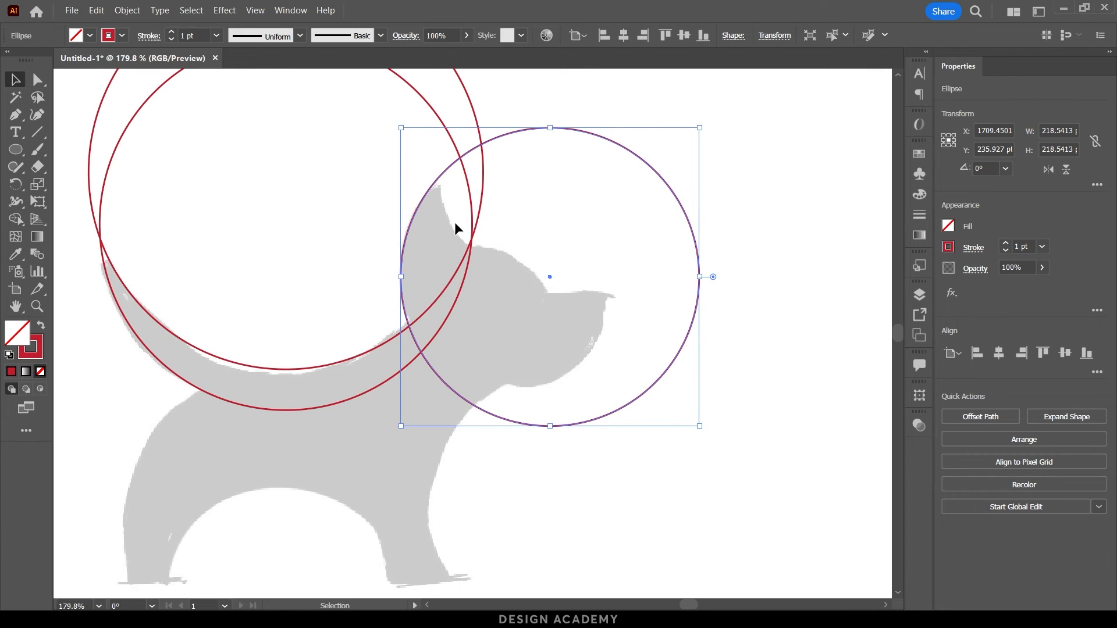
Duplicate the ear circle upward and shrink the copy to follow the ear's front edge.
left_click_drag(446, 202, 407, 248)
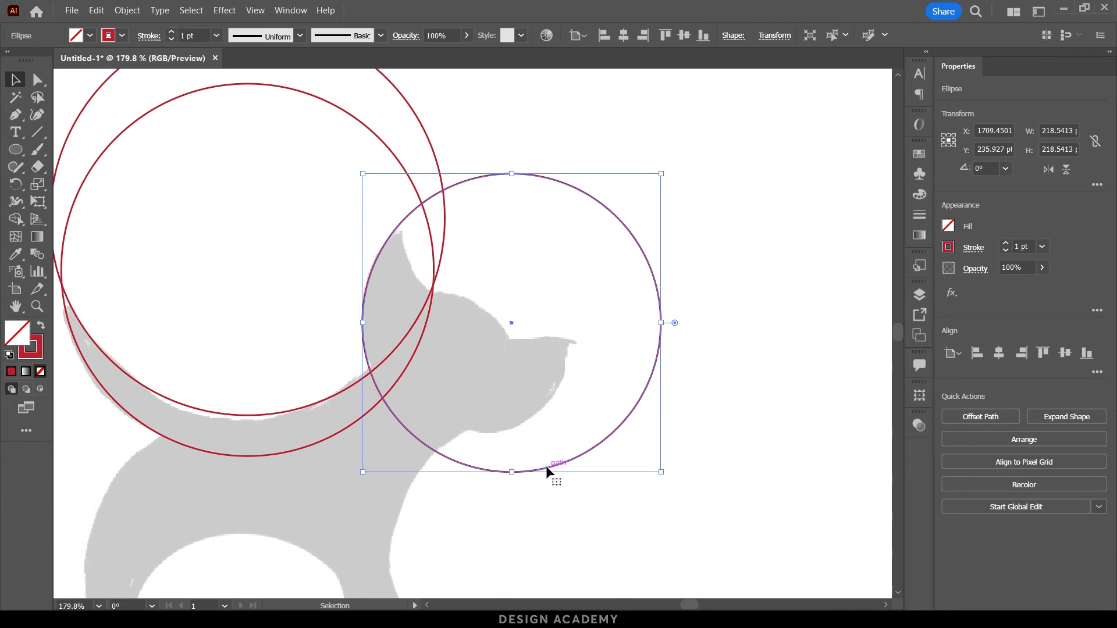
left_click_drag(546, 465, 556, 316)
left_click_drag(668, 167, 611, 167)
left_click_drag(558, 246, 377, 418)
Add a circle about 104 pt in diameter over the dog's head, matching the forehead curve.
key("l")
key("v")
left_click_drag(431, 307, 531, 319)
left_click_drag(655, 377, 602, 262)
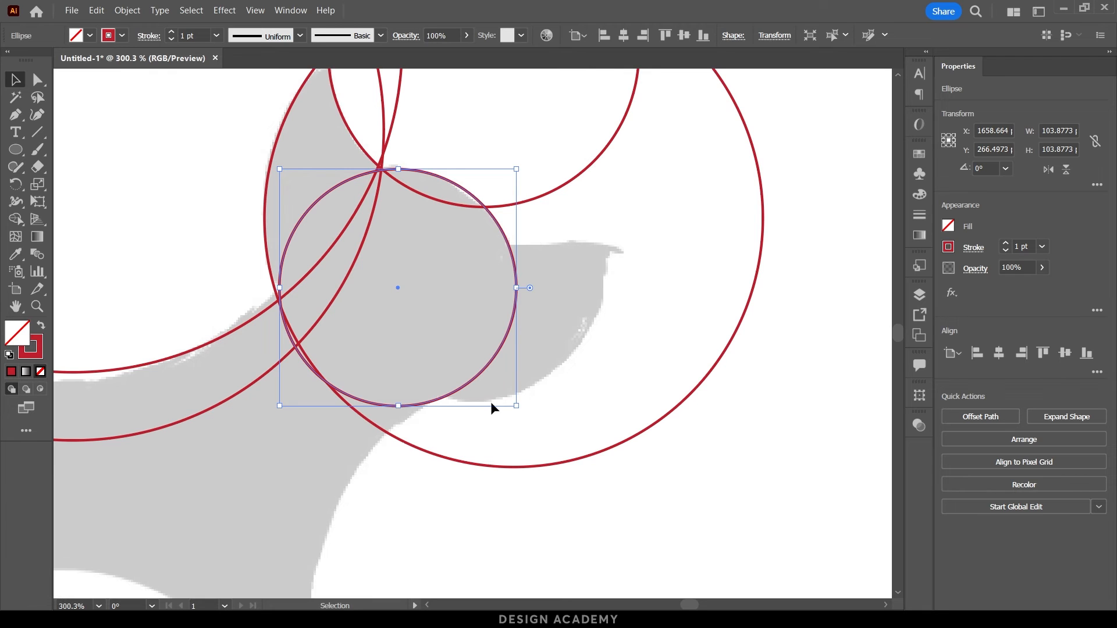
Duplicate the head circle onto the muzzle and enlarge the copy to about 112 pt to fit the snout and jaw.
left_click_drag(510, 337, 595, 326)
left_click_drag(605, 277, 611, 278)
left_click_drag(600, 323, 596, 319)
left_click_drag(607, 273, 608, 277)
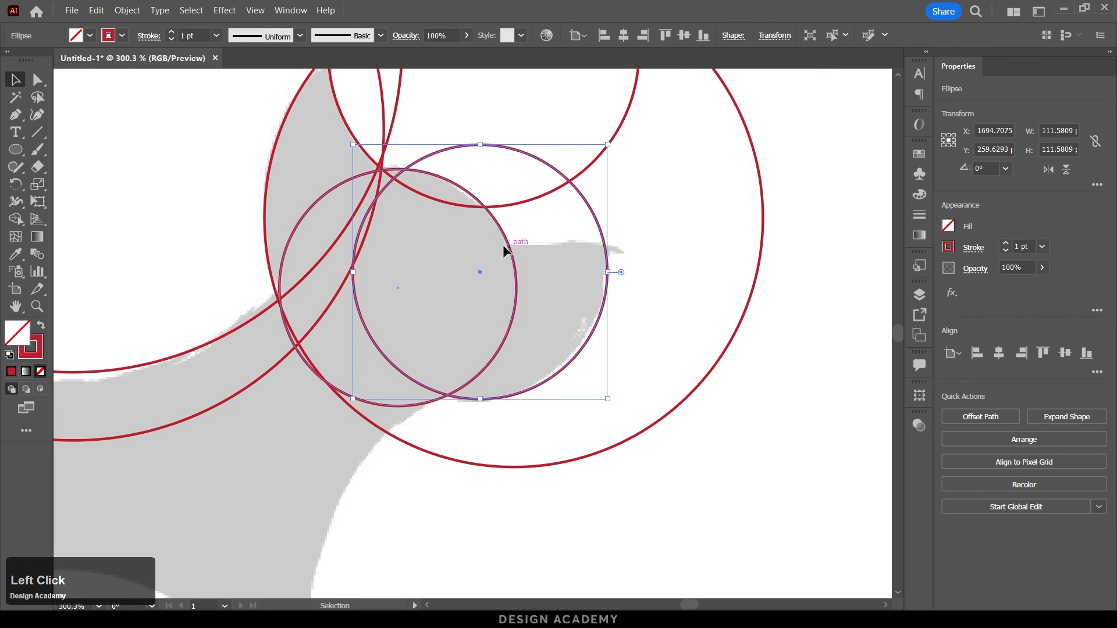
Draw a straight horizontal line along the top edge of the dog's muzzle.
left_click(37, 132)
left_click_drag(495, 246, 658, 219)
key("v")
key("a")
left_click(664, 276)
Draw a circle about 180 pt in diameter below the muzzle, fitted to the curve of the dog's chest and front leg.
scroll(499, 349, "down", 3)
left_click_drag(499, 349, 596, 252)
scroll(543, 320, "down", 3)
left_click_drag(544, 320, 567, 245)
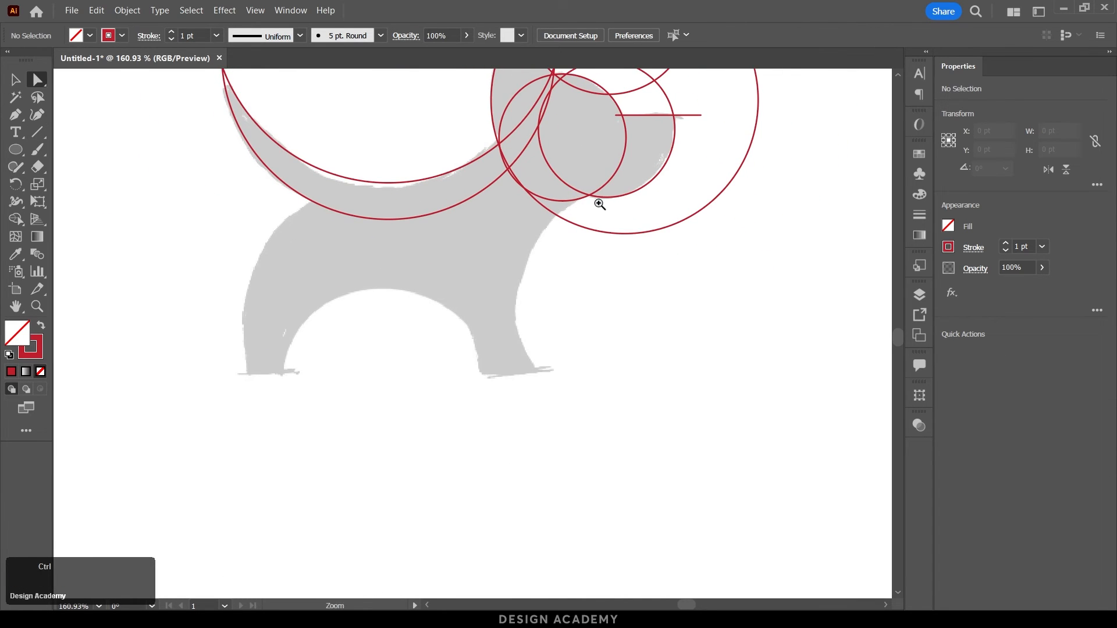
left_click_drag(557, 368, 481, 400)
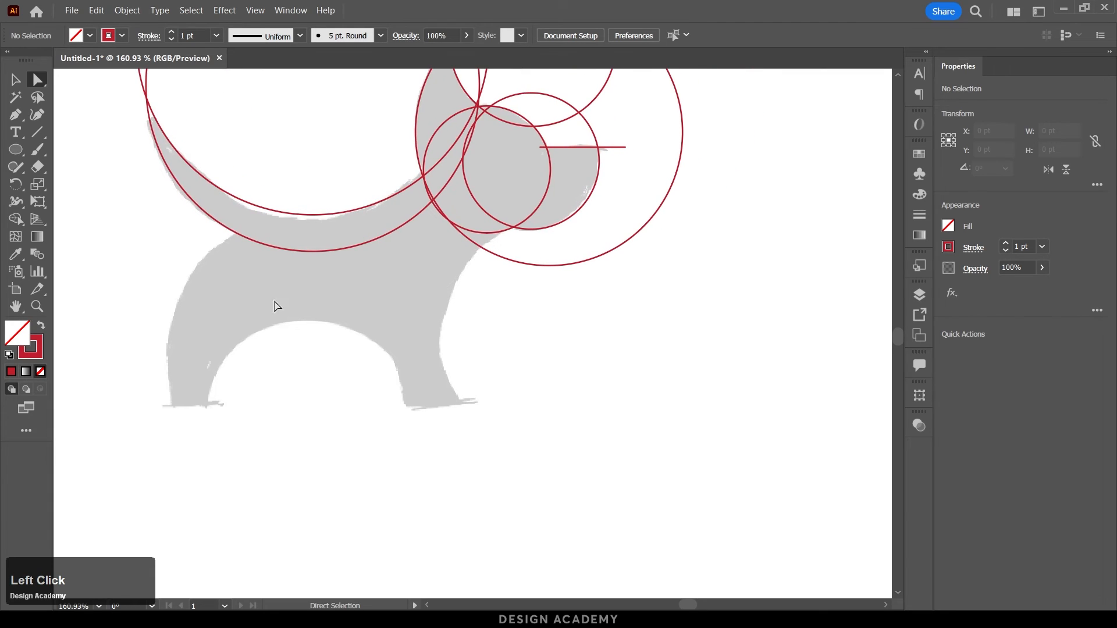
left_click(24, 154)
left_click_drag(660, 385, 449, 228)
key("v")
left_click_drag(631, 222, 629, 259)
left_click_drag(551, 432, 552, 442)
left_click_drag(462, 262, 462, 263)
left_click_drag(462, 404, 507, 416)
Duplicate the chest circle onto the dog's body and enlarge the copy to about 218 pt to follow the hind leg.
key("space")
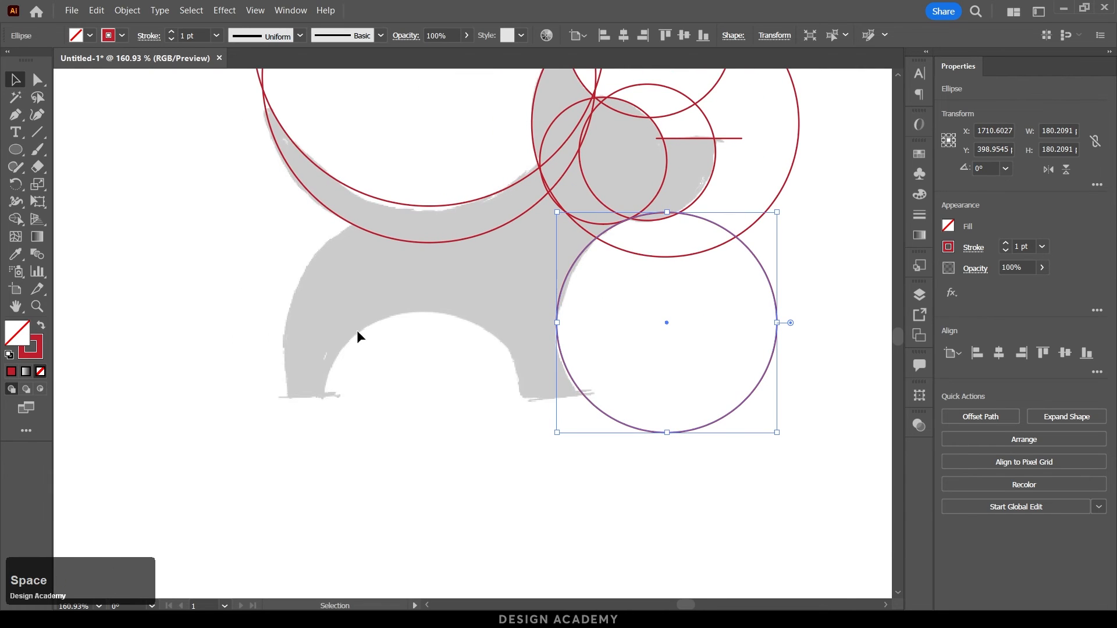
left_click_drag(611, 417, 406, 479)
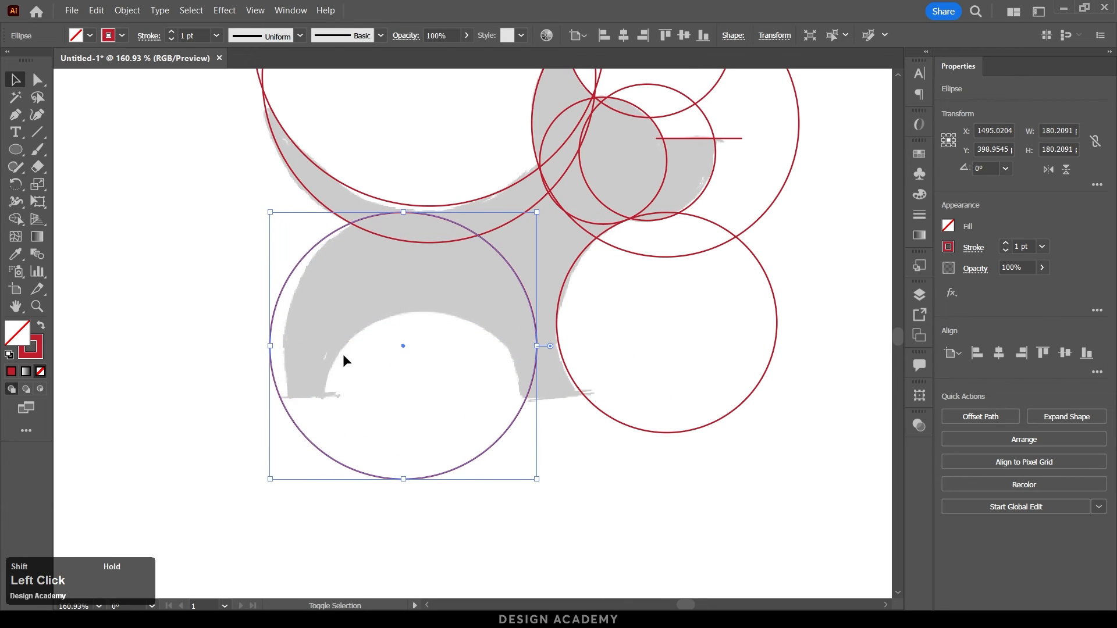
left_click_drag(299, 259, 313, 261)
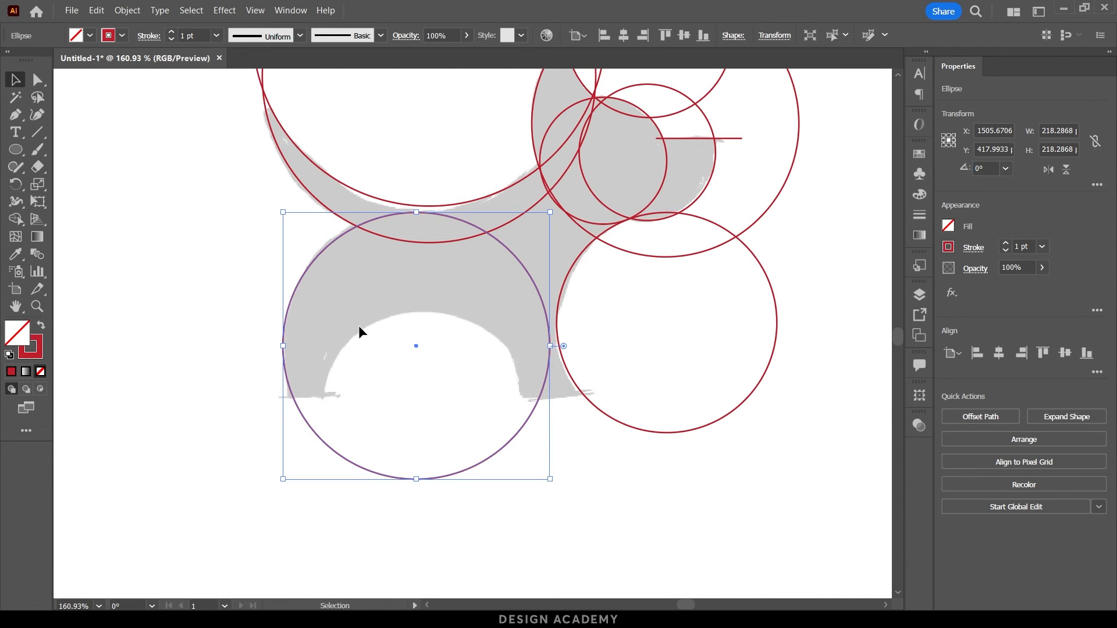
Draw a circle about 195 pt in diameter under the belly and shrink it to fit the arch between the legs.
left_click(15, 150)
left_click_drag(358, 336, 596, 573)
key("v")
left_click_drag(591, 431, 538, 409)
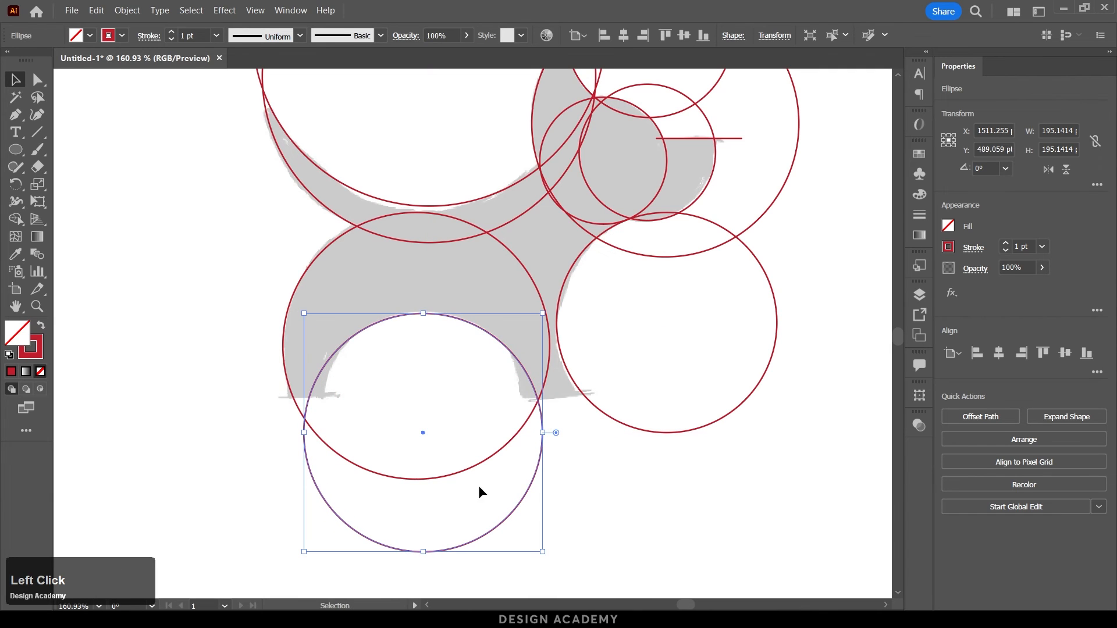
left_click_drag(423, 551, 424, 523)
Enlarge the body circle slightly so it follows the dog's rump and hind leg.
left_click(556, 482)
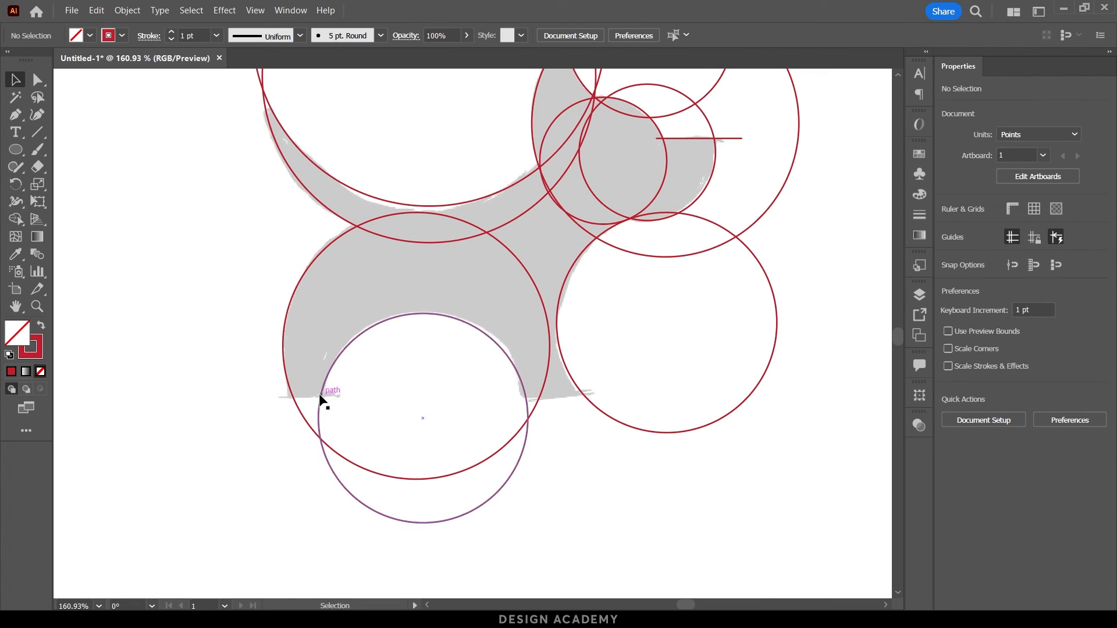
left_click(291, 393)
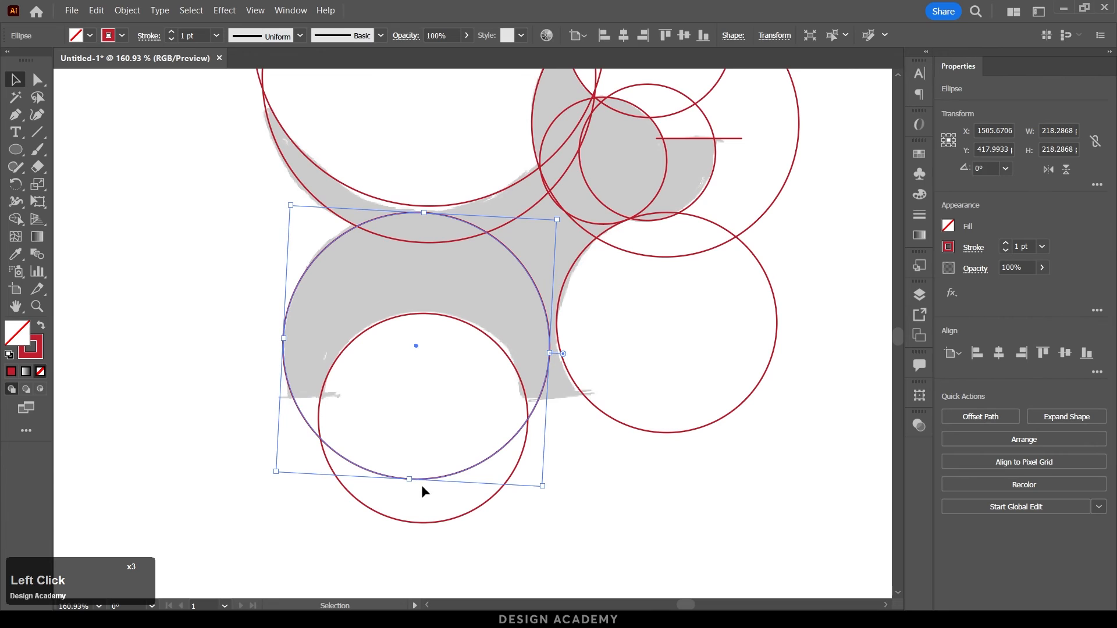
left_click_drag(417, 480, 415, 505)
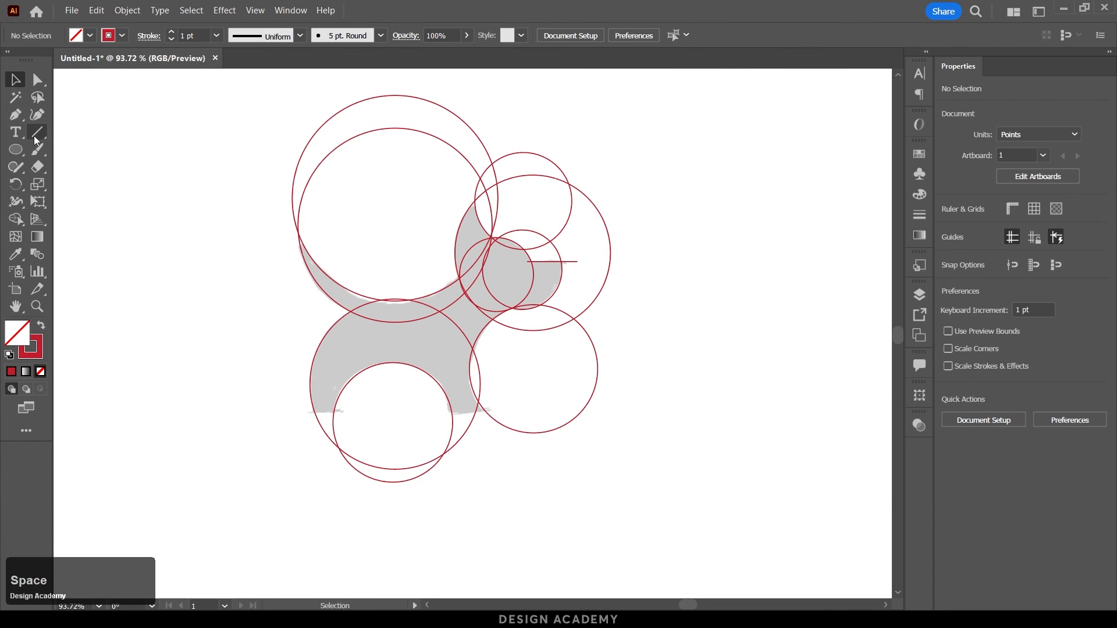
Draw a horizontal line about 430 pt long across the bottom of the dog's feet.
left_click(36, 137)
left_click_drag(304, 412, 611, 412)
key("v")
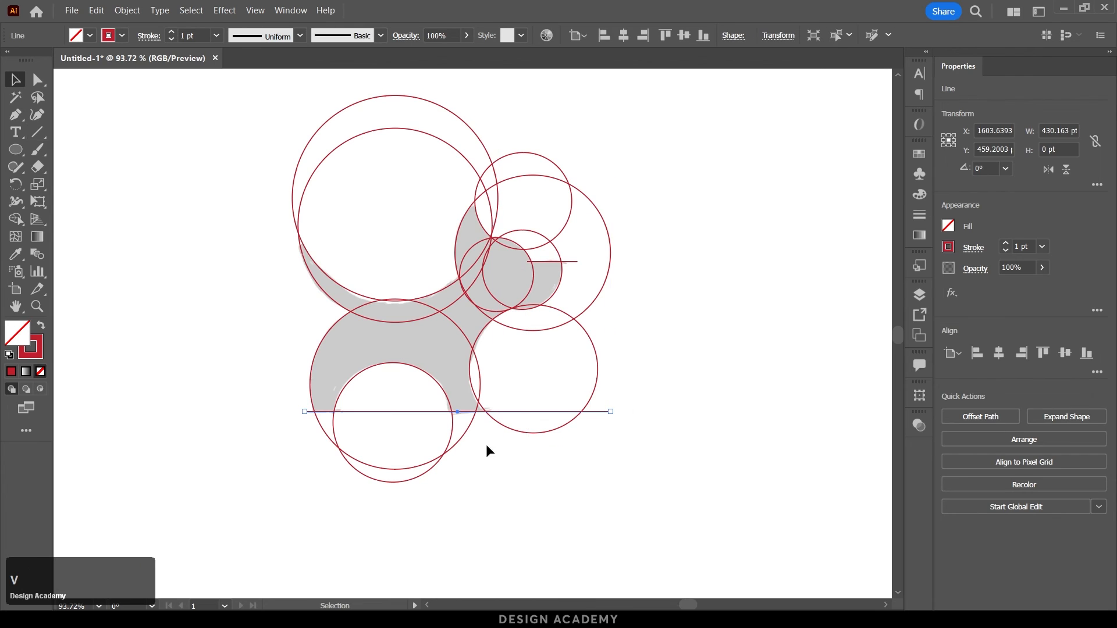
left_click(631, 321)
Select all construction circles and lines, swap to a red fill without stroke, and fill the tail crescent with the Shape Builder.
left_click_drag(633, 324, 674, 370)
scroll(590, 341, "up", 2)
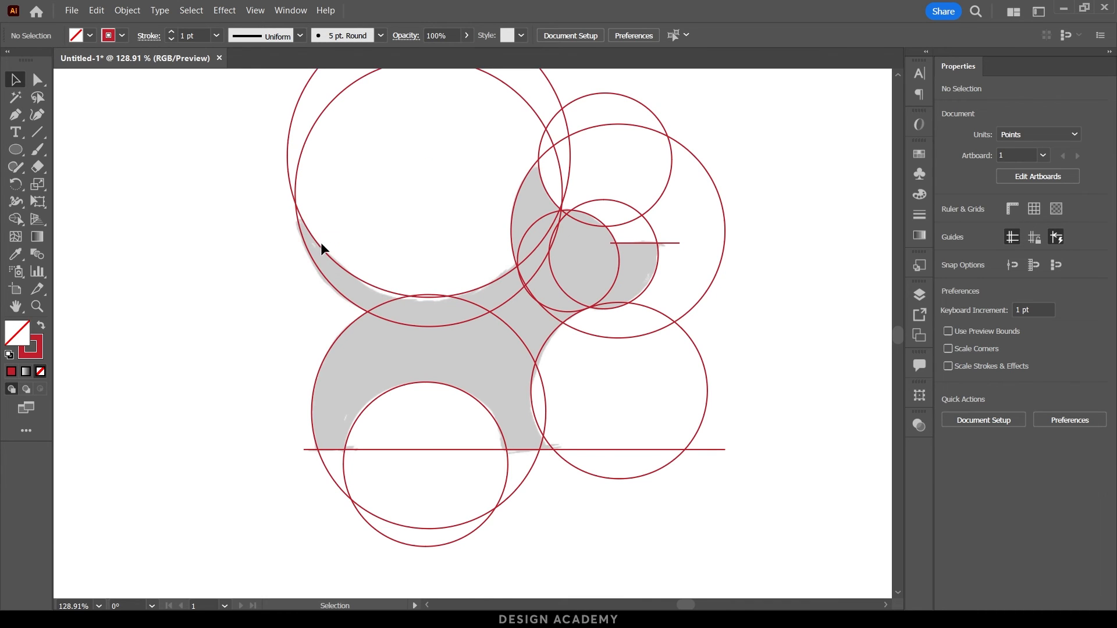
left_click_drag(224, 106, 775, 545)
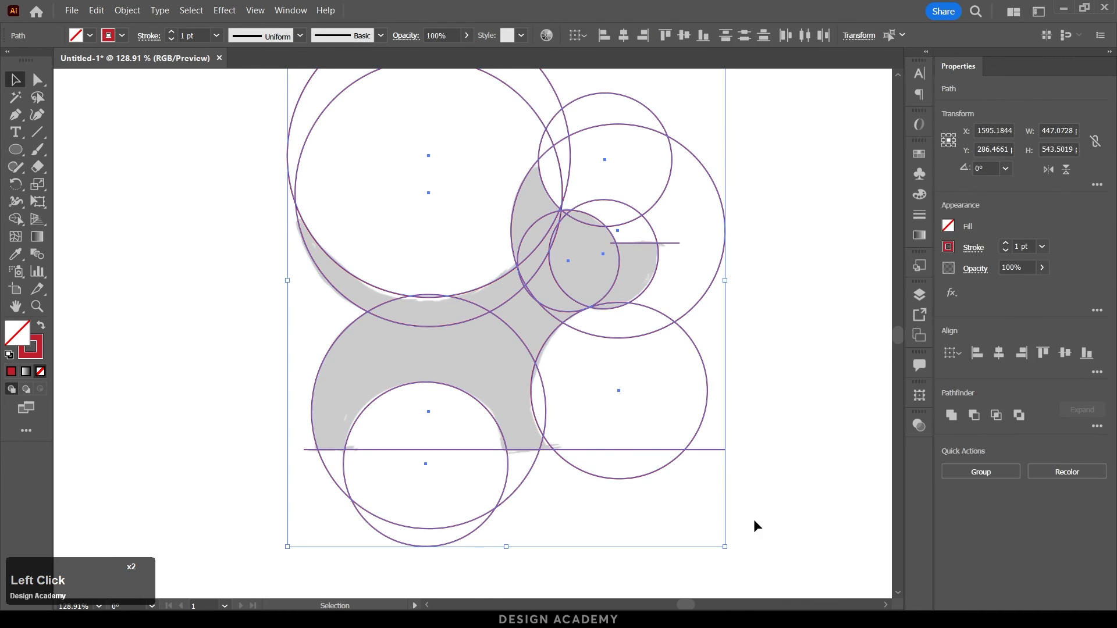
left_click(16, 221)
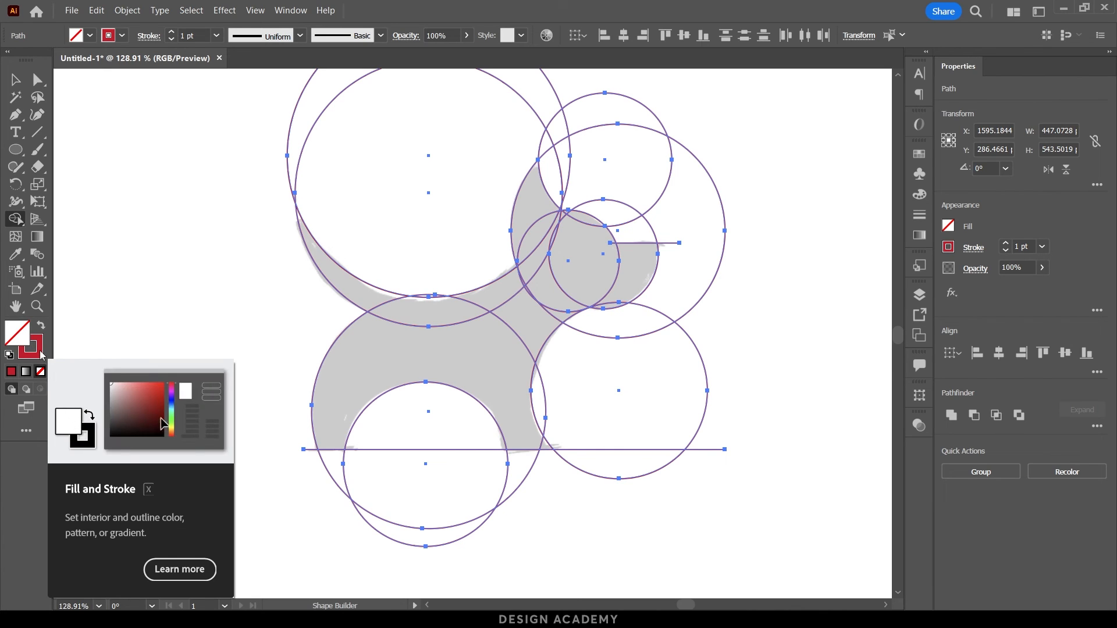
left_click(41, 327)
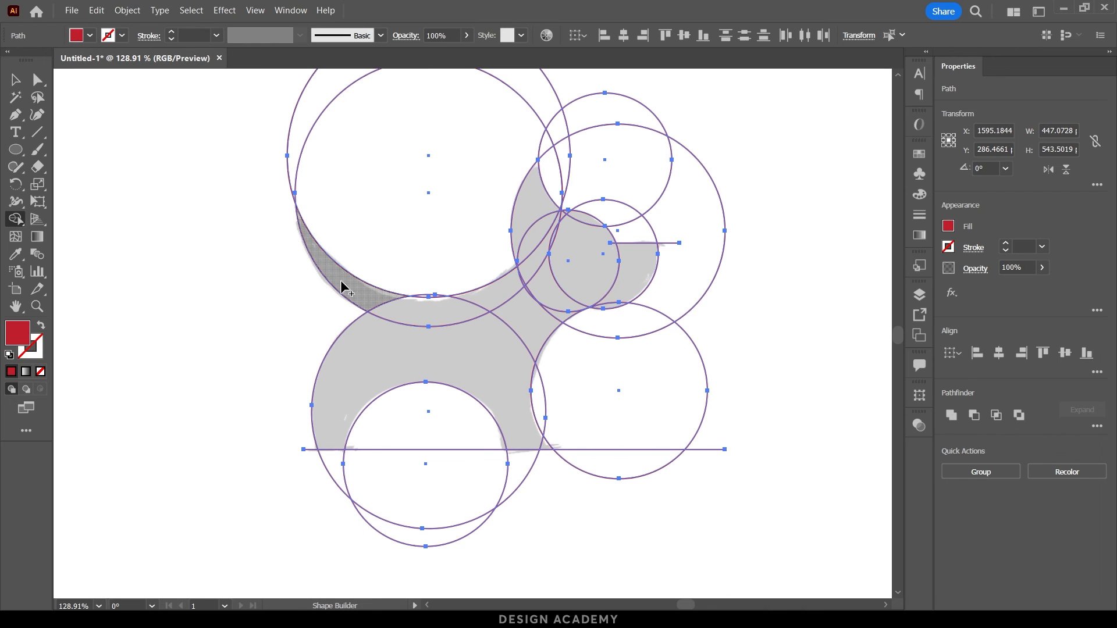
left_click(361, 312)
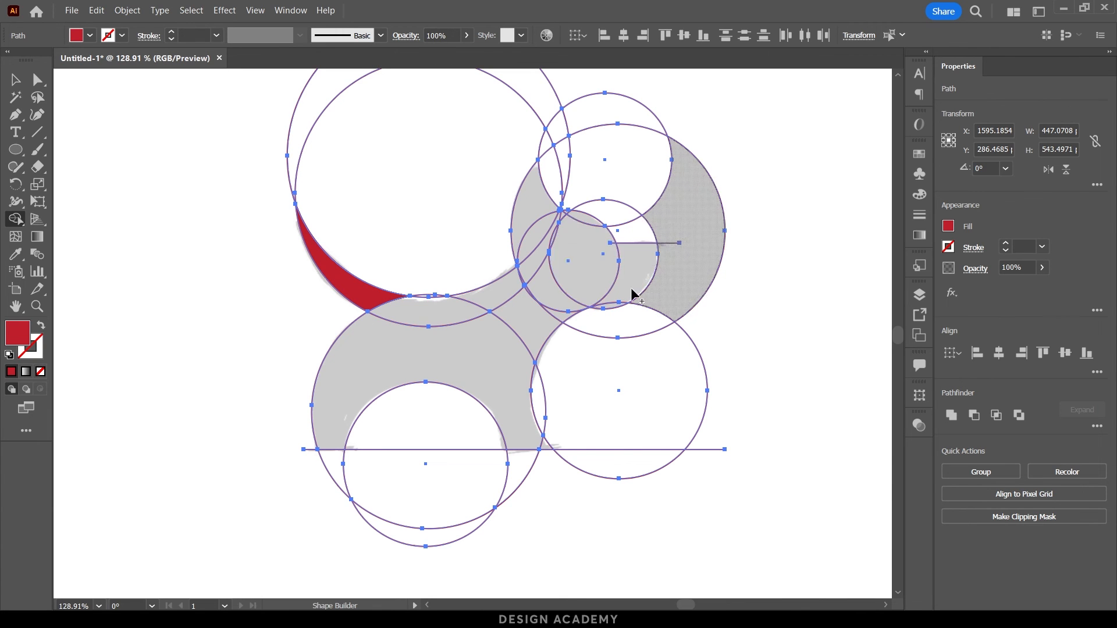
Merge the ear and head regions into one red shape with the Shape Builder.
key("ctrl+space")
left_click_drag(652, 284, 728, 292)
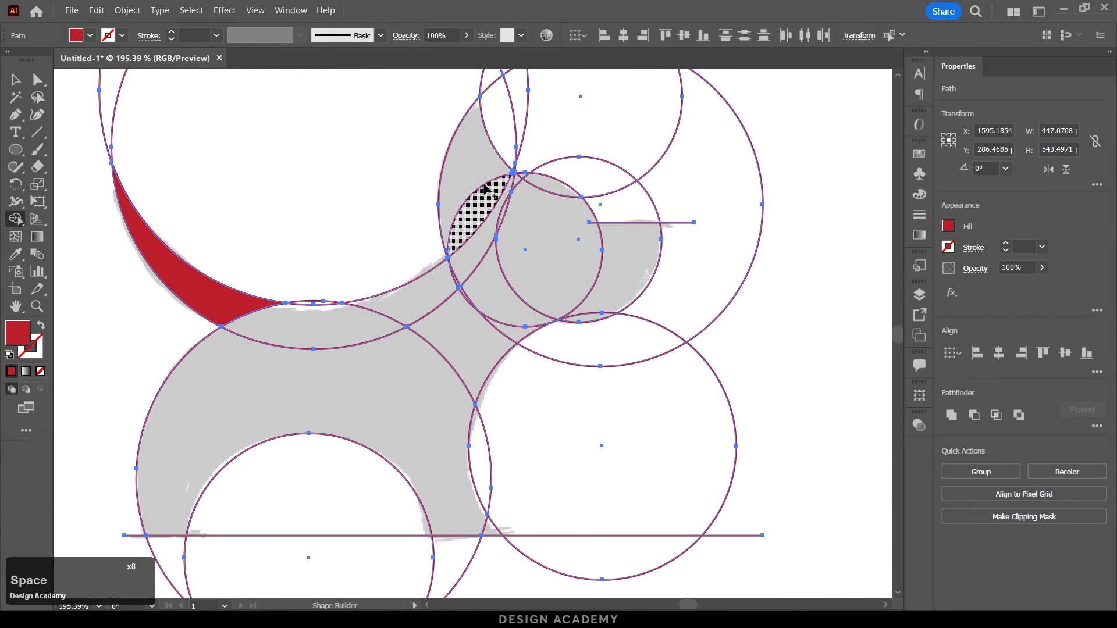
left_click_drag(468, 161, 549, 248)
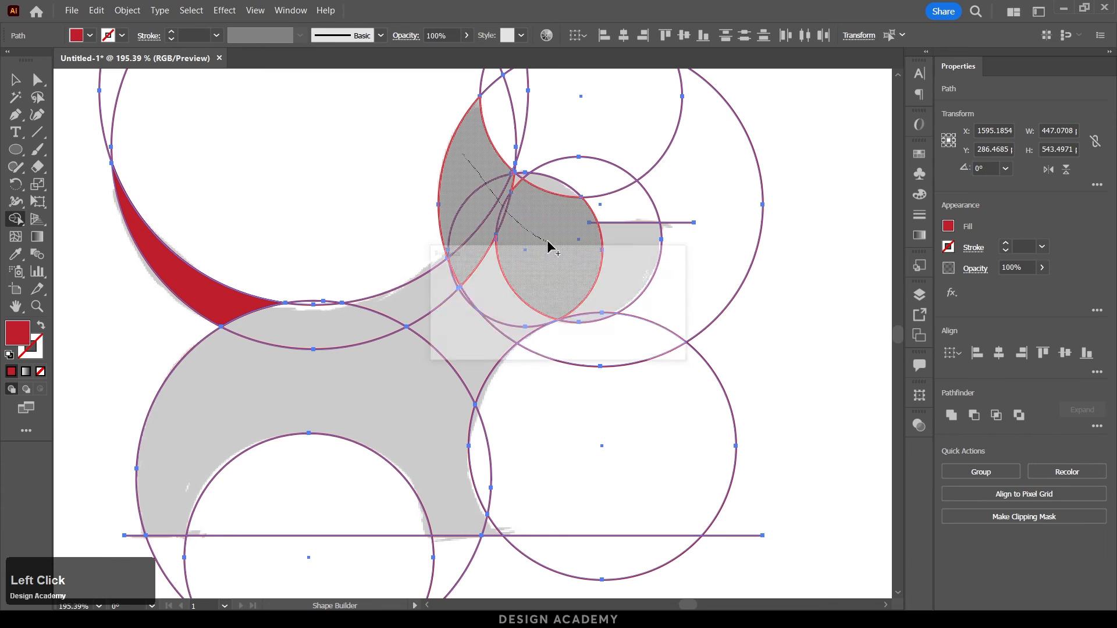
mouse_move(534, 210)
left_mouse_down()
mouse_move(552, 186)
mouse_move(513, 181)
mouse_move(776, 227)
left_mouse_up()
key("ctrl+space")
left_click_drag(543, 156, 515, 132)
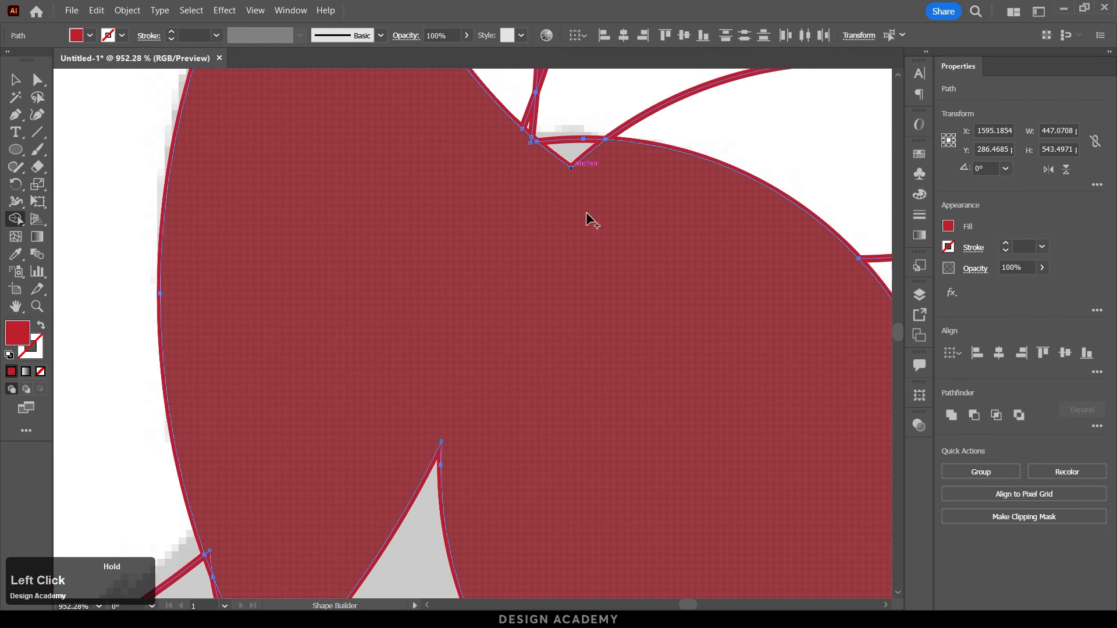
Merge the muzzle, jaw and neck regions into the red head shape.
key("ctrl+space")
left_click_drag(594, 220, 429, 254)
key("space")
left_click_drag(601, 305, 533, 277)
left_click_drag(608, 274, 645, 275)
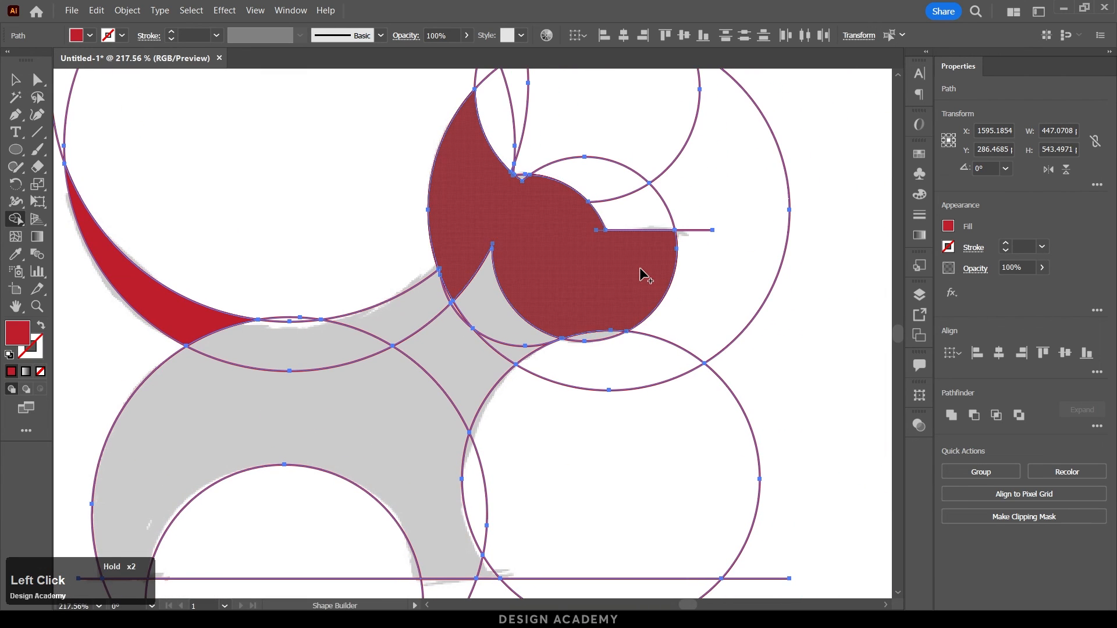
left_click_drag(603, 337, 599, 334)
mouse_move(544, 305)
left_mouse_down()
mouse_move(609, 249)
mouse_move(569, 291)
left_mouse_up()
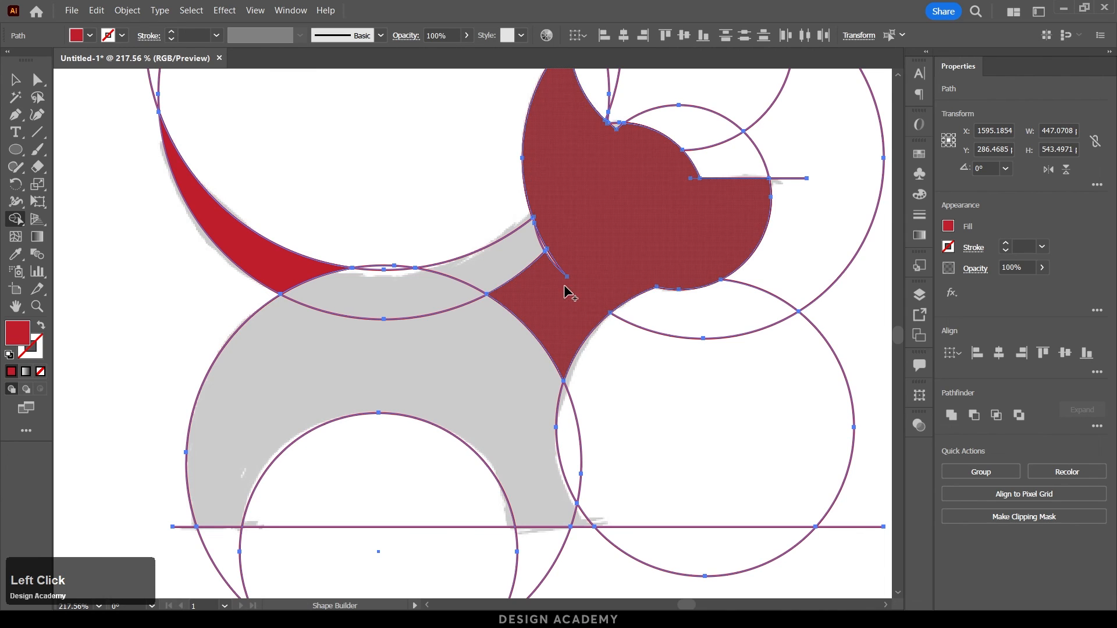
Merge the regions along the dog's back with the neck and the tail.
left_click_drag(546, 243, 449, 298)
mouse_move(364, 308)
left_mouse_down()
mouse_move(379, 349)
mouse_move(494, 269)
left_mouse_up()
key("space")
Merge the lower body and leg regions, including the small front paw tip at the ground line.
mouse_move(560, 289)
left_mouse_down()
mouse_move(572, 351)
mouse_move(505, 259)
left_mouse_up()
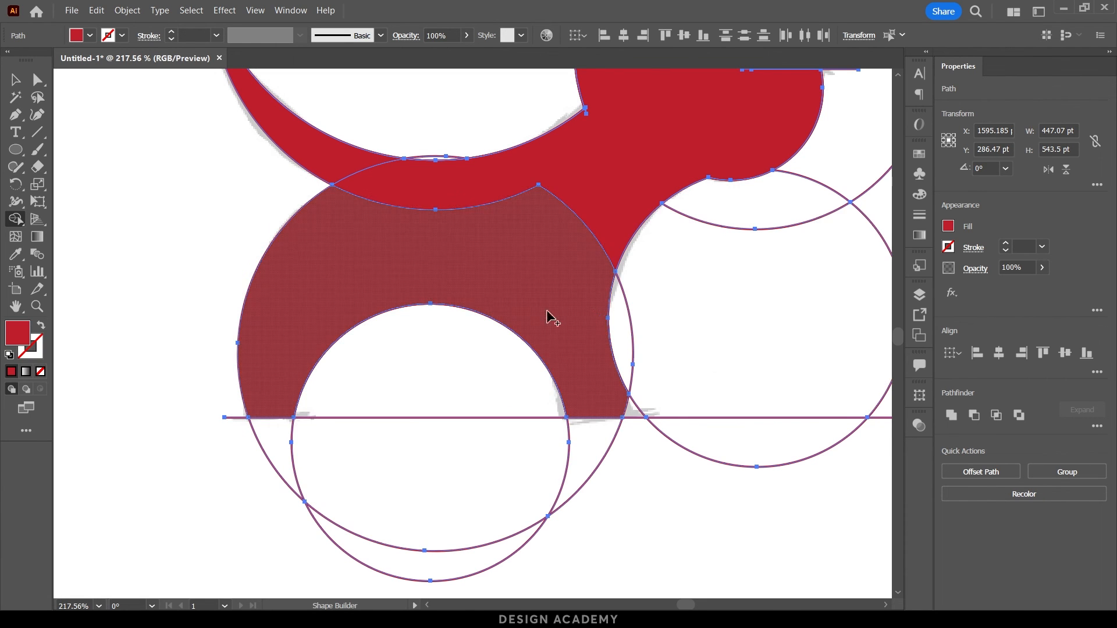
key("ctrl+space")
left_click_drag(501, 310, 401, 310)
left_click(562, 365)
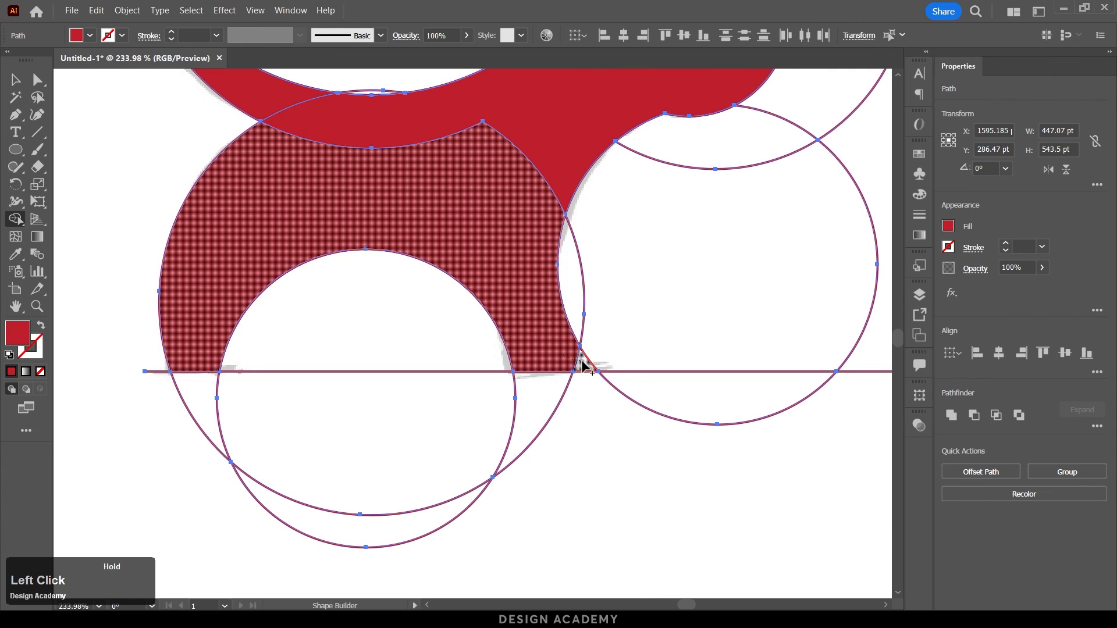
Merge the lower body with the back, neck and tail into a single dog silhouette.
key("ctrl+space")
left_click_drag(372, 359, 244, 359)
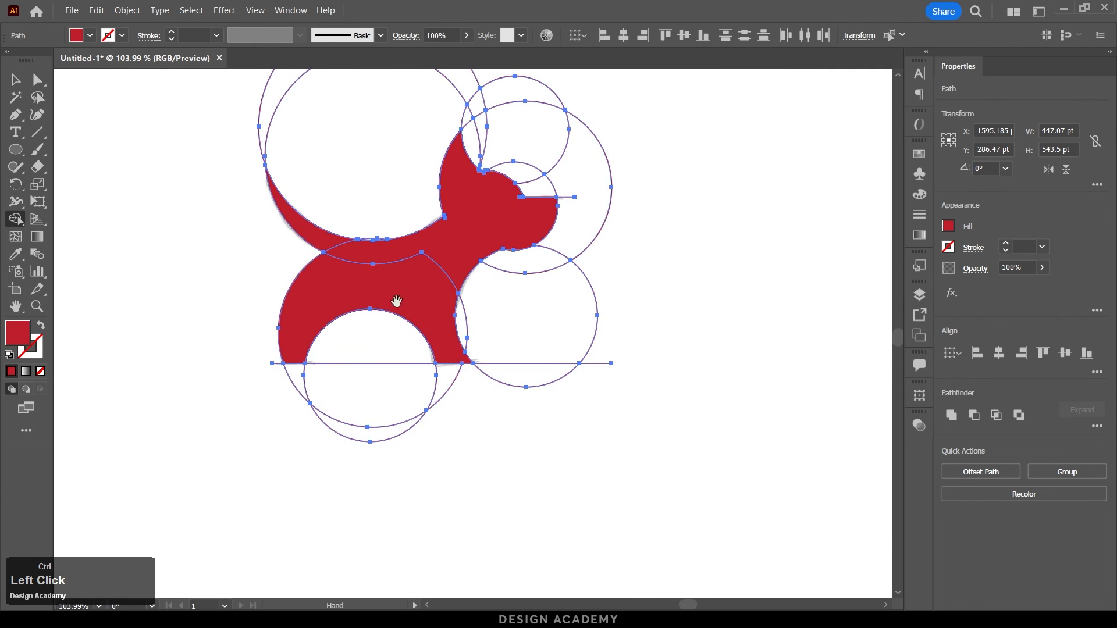
left_click_drag(456, 264, 428, 323)
mouse_move(407, 386)
left_mouse_down()
mouse_move(415, 303)
mouse_move(387, 320)
left_mouse_up()
left_click_drag(319, 314, 348, 332)
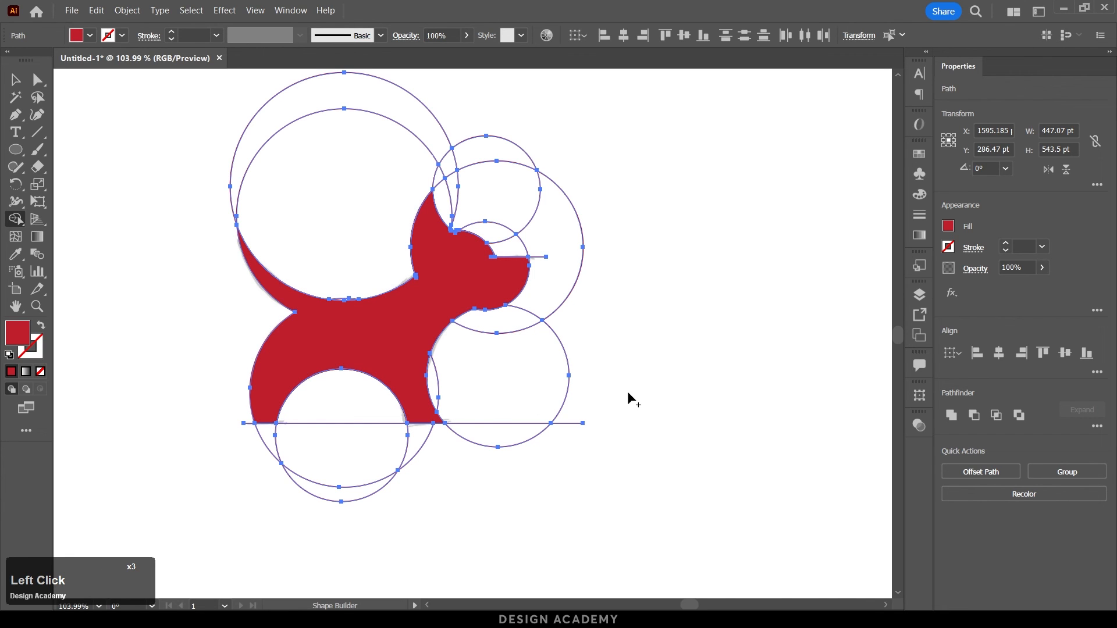
Remove the leftover arcs and line segments around the dog's chest, belly and feet with the Shape Builder.
left_click(509, 443, "alt")
left_click(478, 365, "alt")
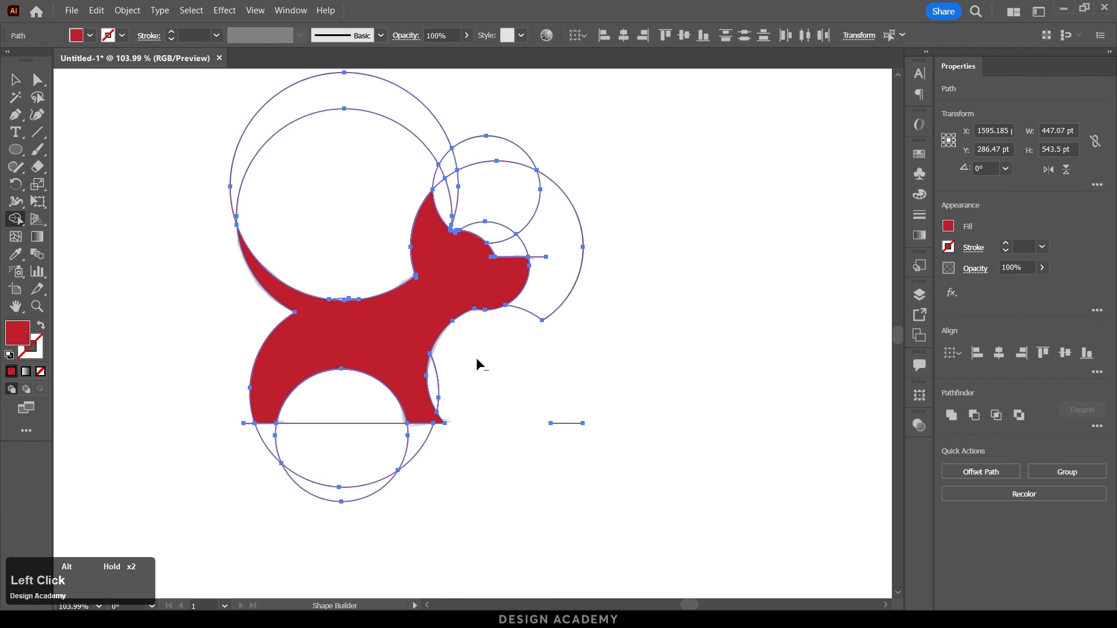
left_click(436, 384, "alt")
left_click(342, 419, "alt")
left_click(421, 448, "alt")
left_click_drag(247, 431, 249, 433)
Remove the leftover arcs above the back, around the head and ear, and the line beyond the muzzle.
left_click_drag(221, 117, 326, 157)
mouse_move(476, 142)
left_mouse_down()
mouse_move(513, 170)
mouse_move(512, 242)
mouse_move(503, 235)
mouse_move(547, 256)
left_mouse_up()
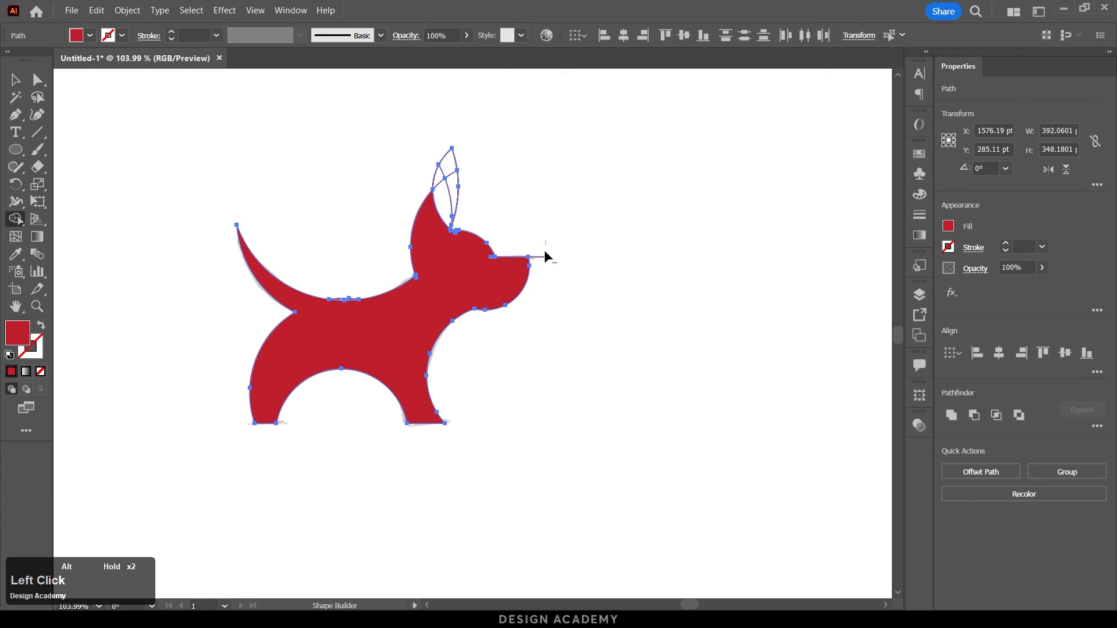
mouse_move(452, 203)
left_mouse_down()
mouse_move(442, 165)
mouse_move(437, 179)
mouse_move(473, 181)
left_mouse_up()
Move the dog silhouette off the sketch to inspect it, and undo the move.
key("v")
left_click(626, 219)
left_click_drag(678, 219, 556, 207)
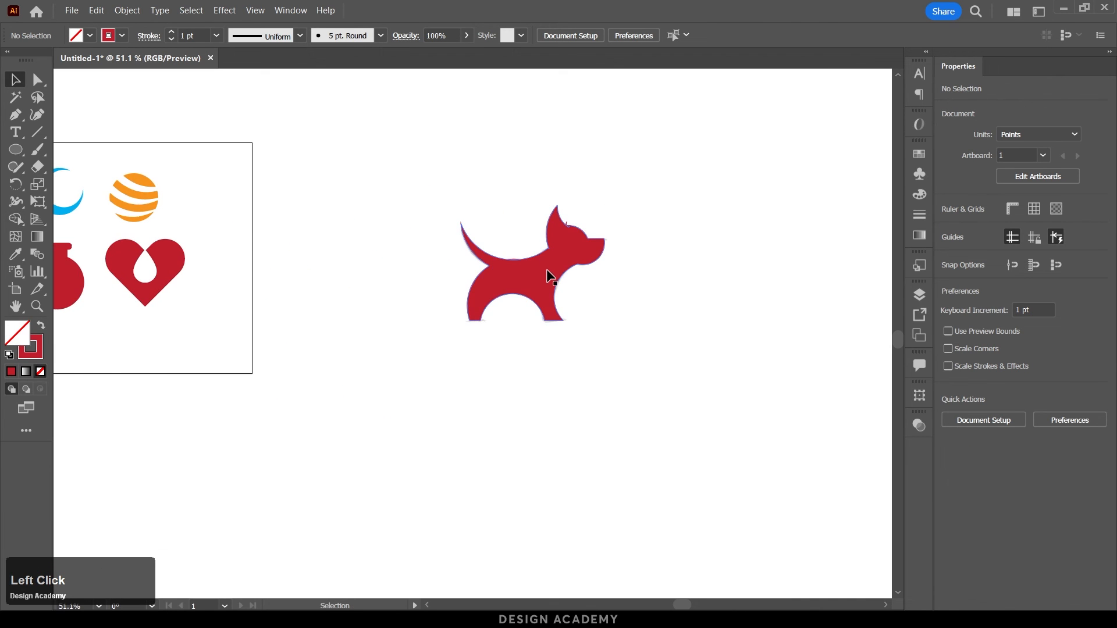
left_click_drag(535, 276, 763, 277)
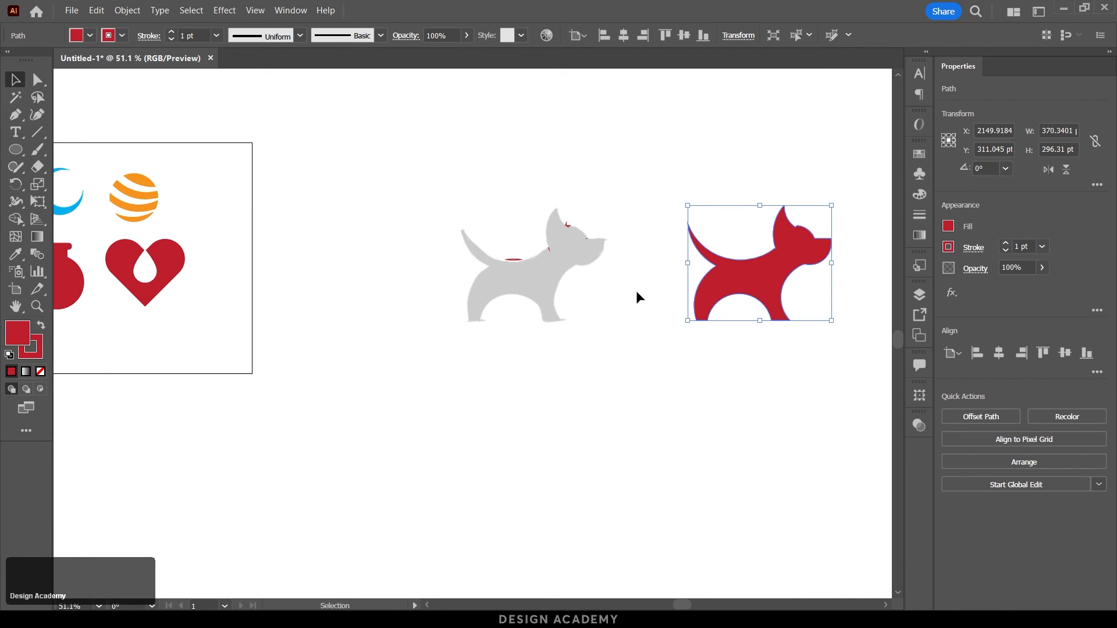
left_click(648, 297)
left_click_drag(656, 285, 461, 315)
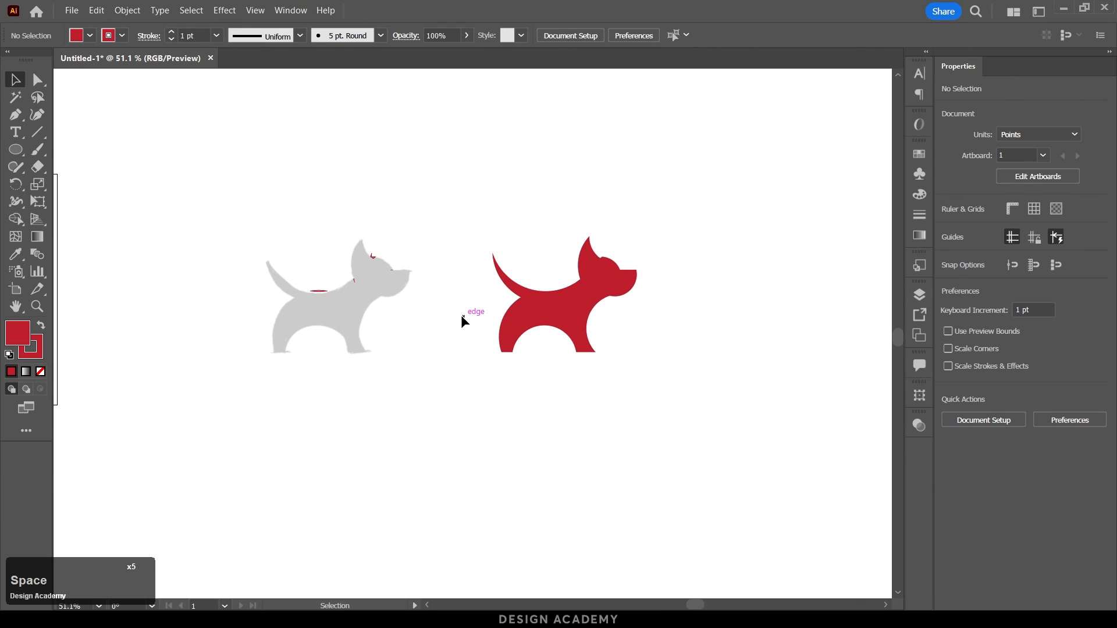
key("ctrl+space")
left_click_drag(599, 282, 688, 276)
key("ctrl+z")
Select the dog silhouette together with the leftover slivers where the ear meets the head.
key("space")
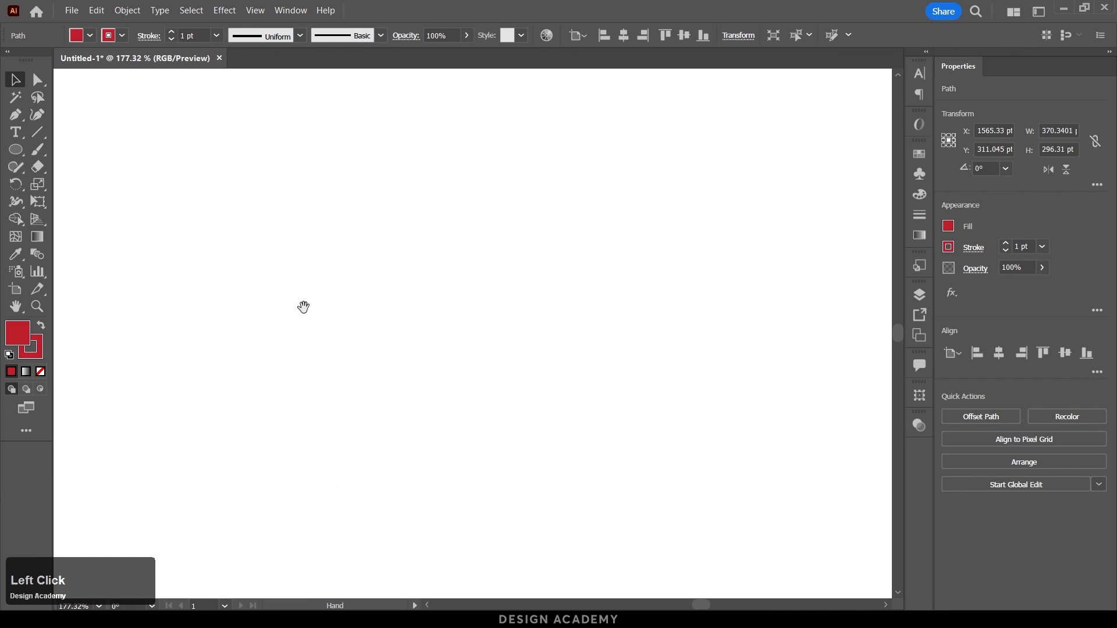
left_click_drag(304, 307, 729, 309)
key("ctrl+space")
left_click_drag(235, 265, 547, 245)
left_click_drag(542, 197, 342, 284)
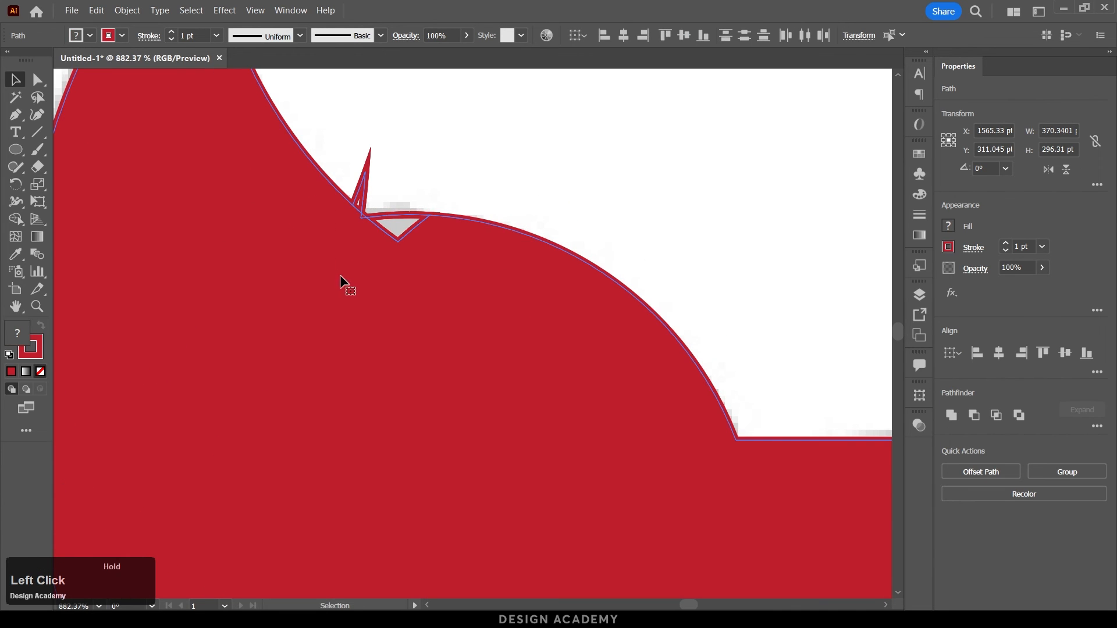
key("ctrl+space")
left_click_drag(598, 242, 528, 246)
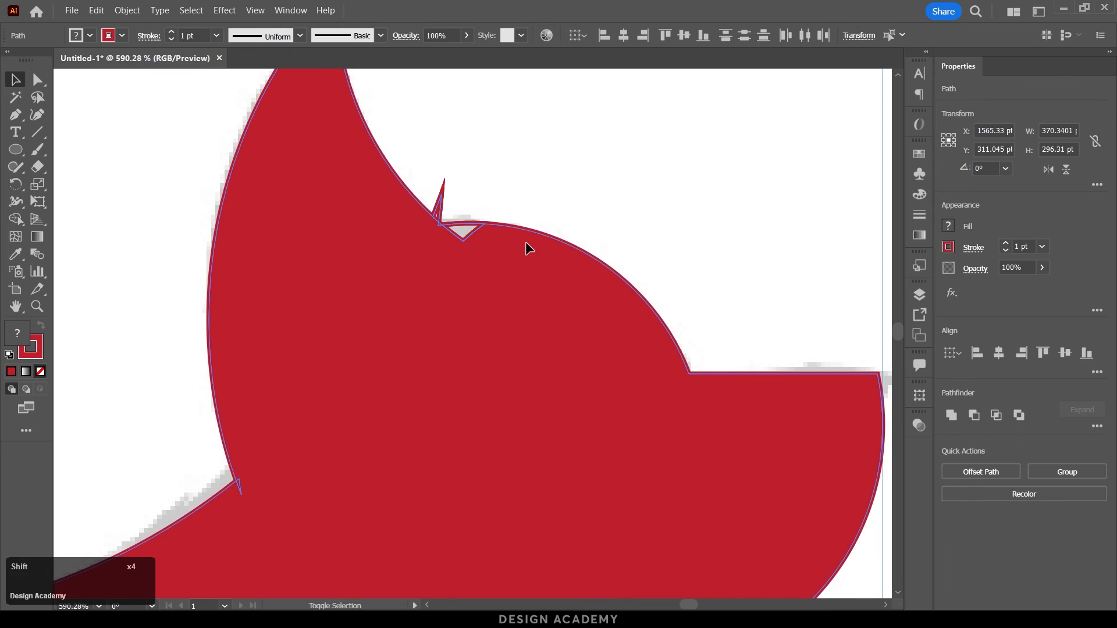
Merge the small triangular gap between ear and head into the dog, and remove the thin spike beside it.
key("shift+m")
left_click(530, 256)
scroll(451, 265, "up", 5)
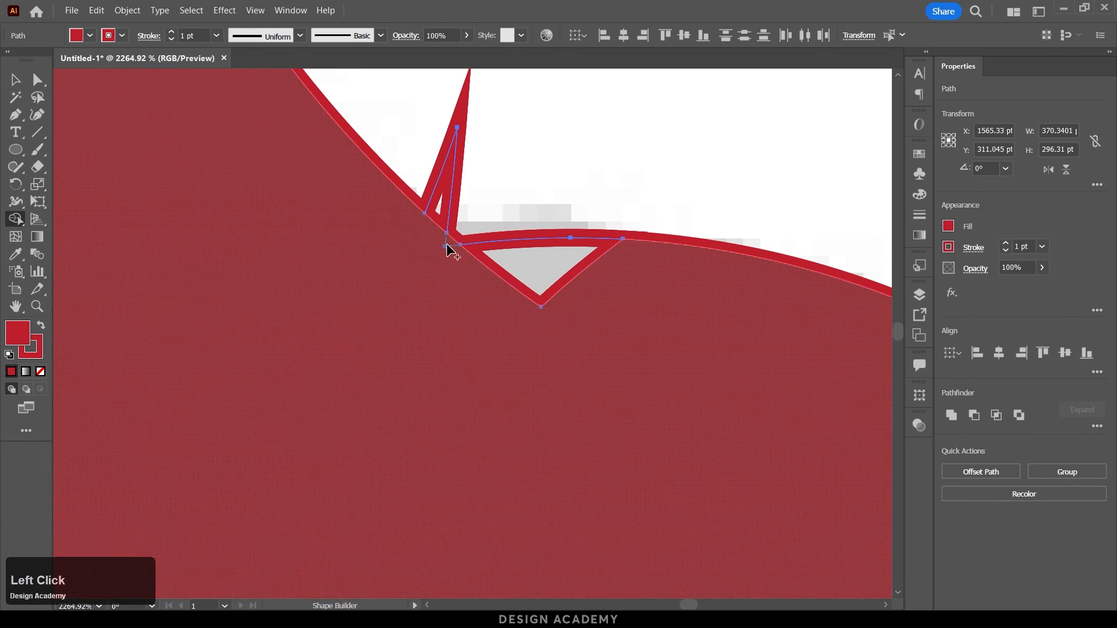
left_click(547, 277)
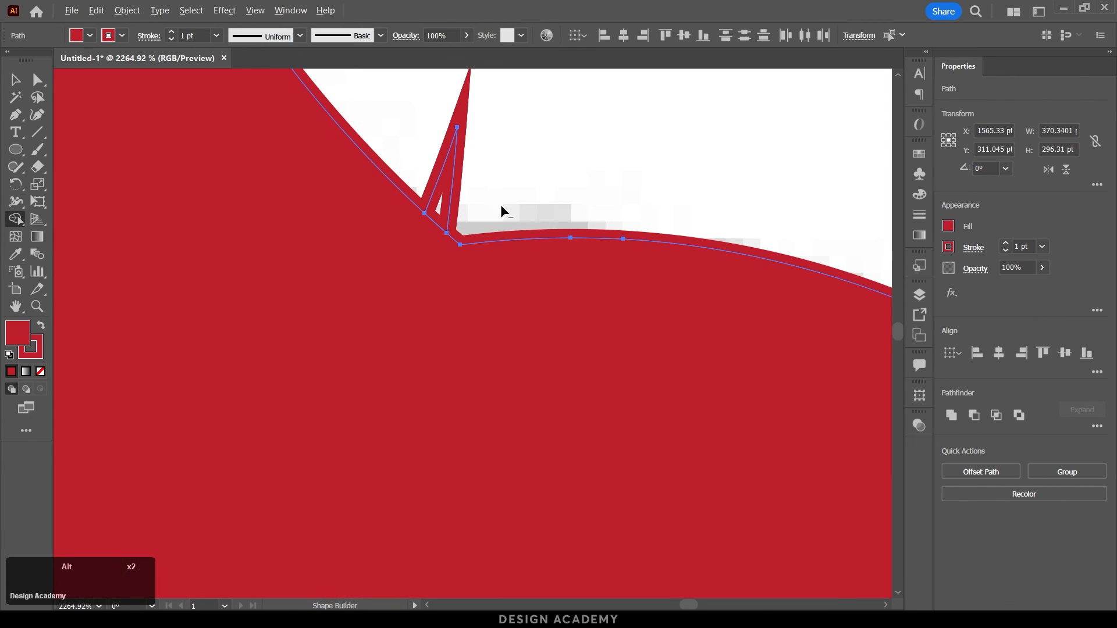
left_click_drag(491, 212, 412, 152)
Move the cleaned dog silhouette away from the sketch to the empty area on its right.
key("ctrl+space")
mouse_move(636, 194)
left_mouse_down()
mouse_move(454, 215)
mouse_move(354, 205)
left_mouse_up()
left_click_drag(624, 314, 424, 349)
key("v")
left_click(423, 345)
left_click_drag(314, 289, 659, 293)
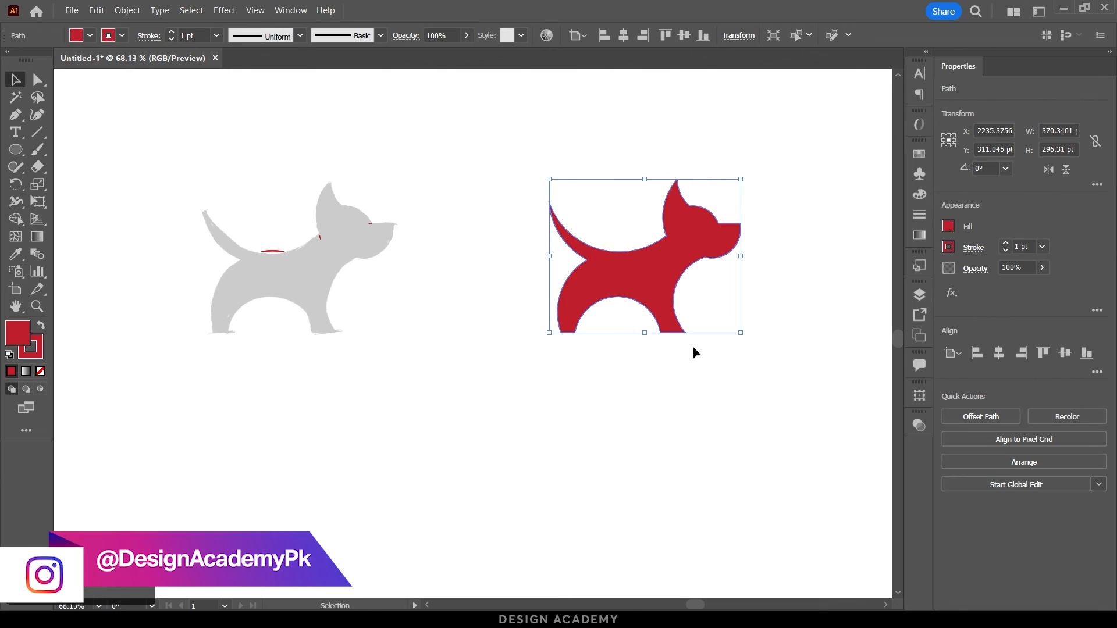
Set the dog silhouette's stroke to none.
left_click_drag(693, 352, 471, 367)
key("ctrl+space")
left_click(455, 320)
left_click(42, 359)
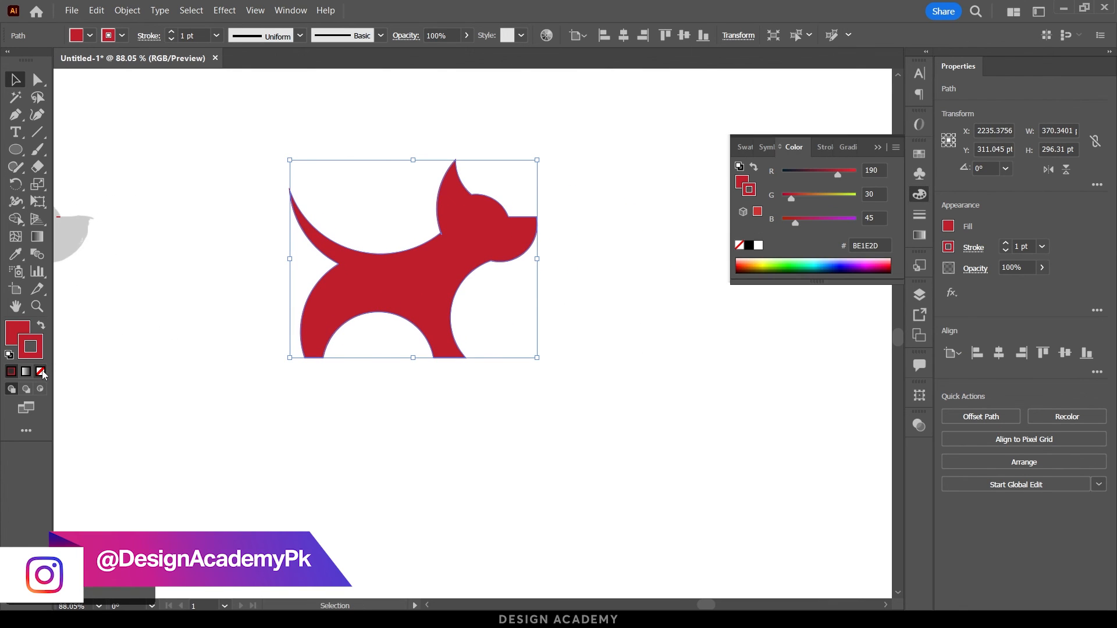
left_click(41, 374)
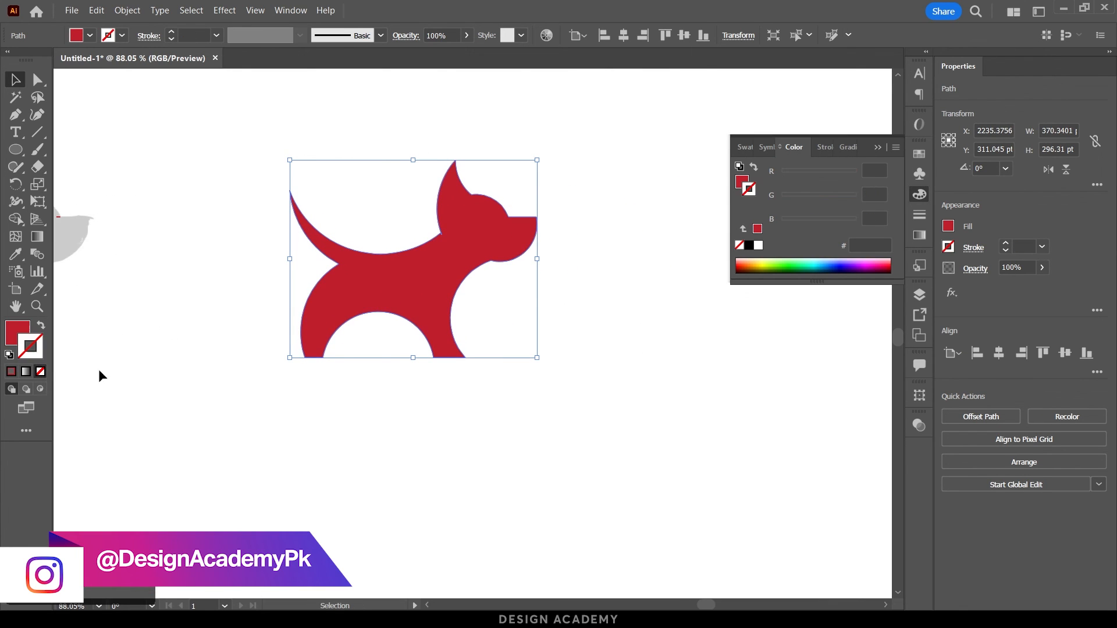
Change the dog silhouette's fill colour to teal (00D0BC).
left_click(17, 332)
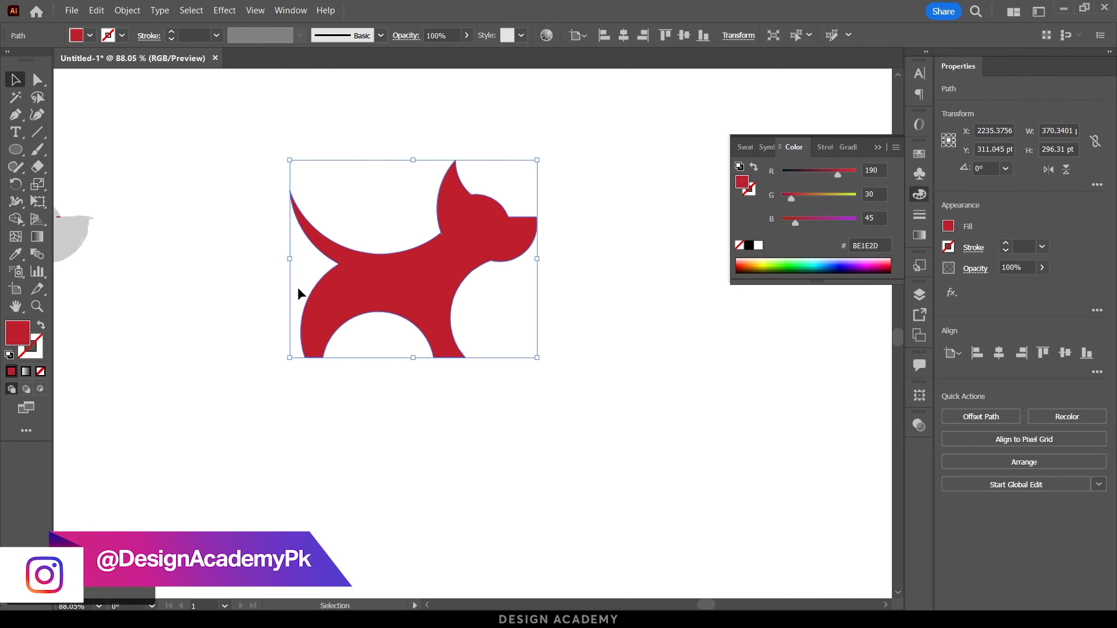
left_click_drag(815, 261, 780, 271)
left_click(614, 330)
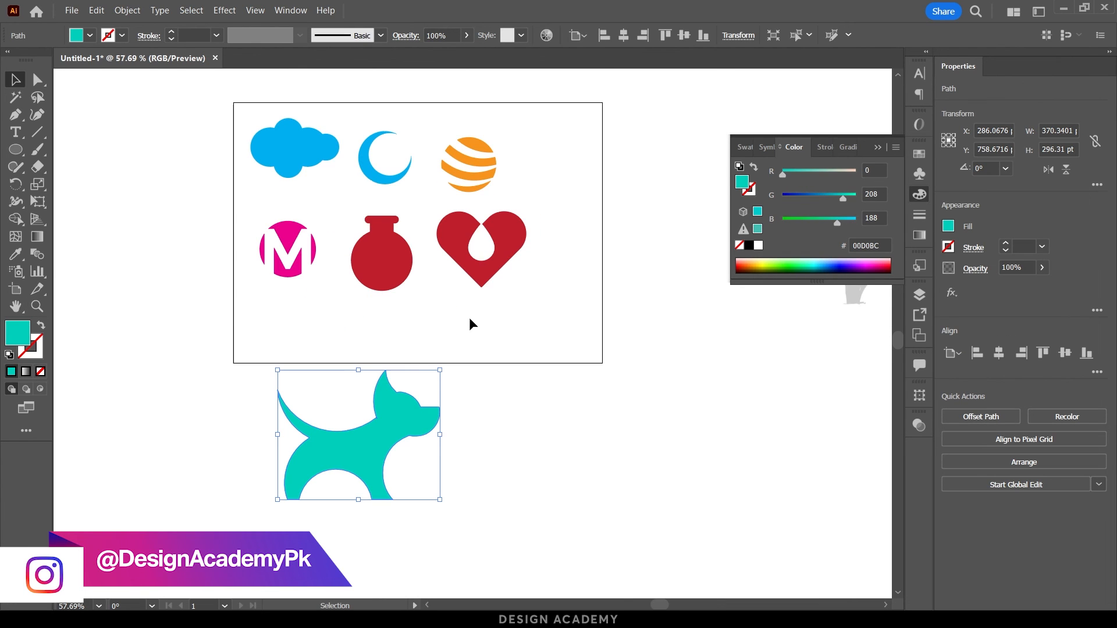